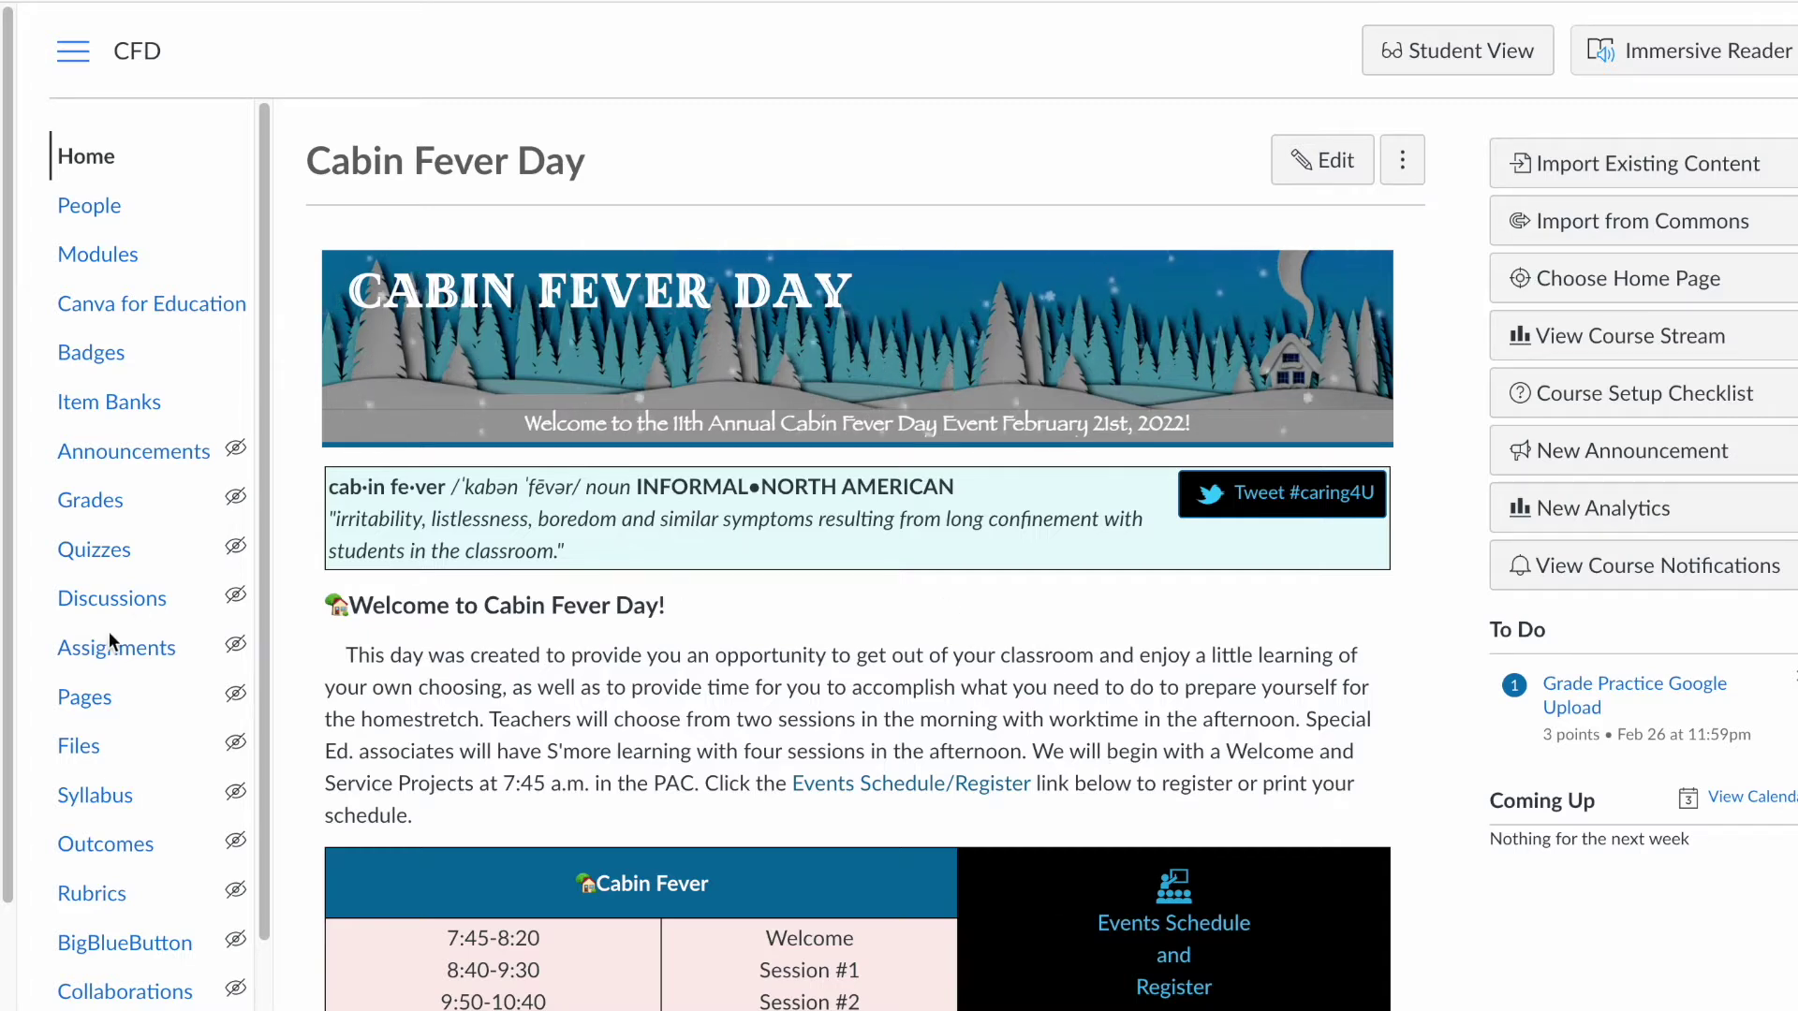
# Step: Create and save a new course page titled 'Embedded Photo Carousel', then reopen it for editing
pyautogui.click(84, 698)
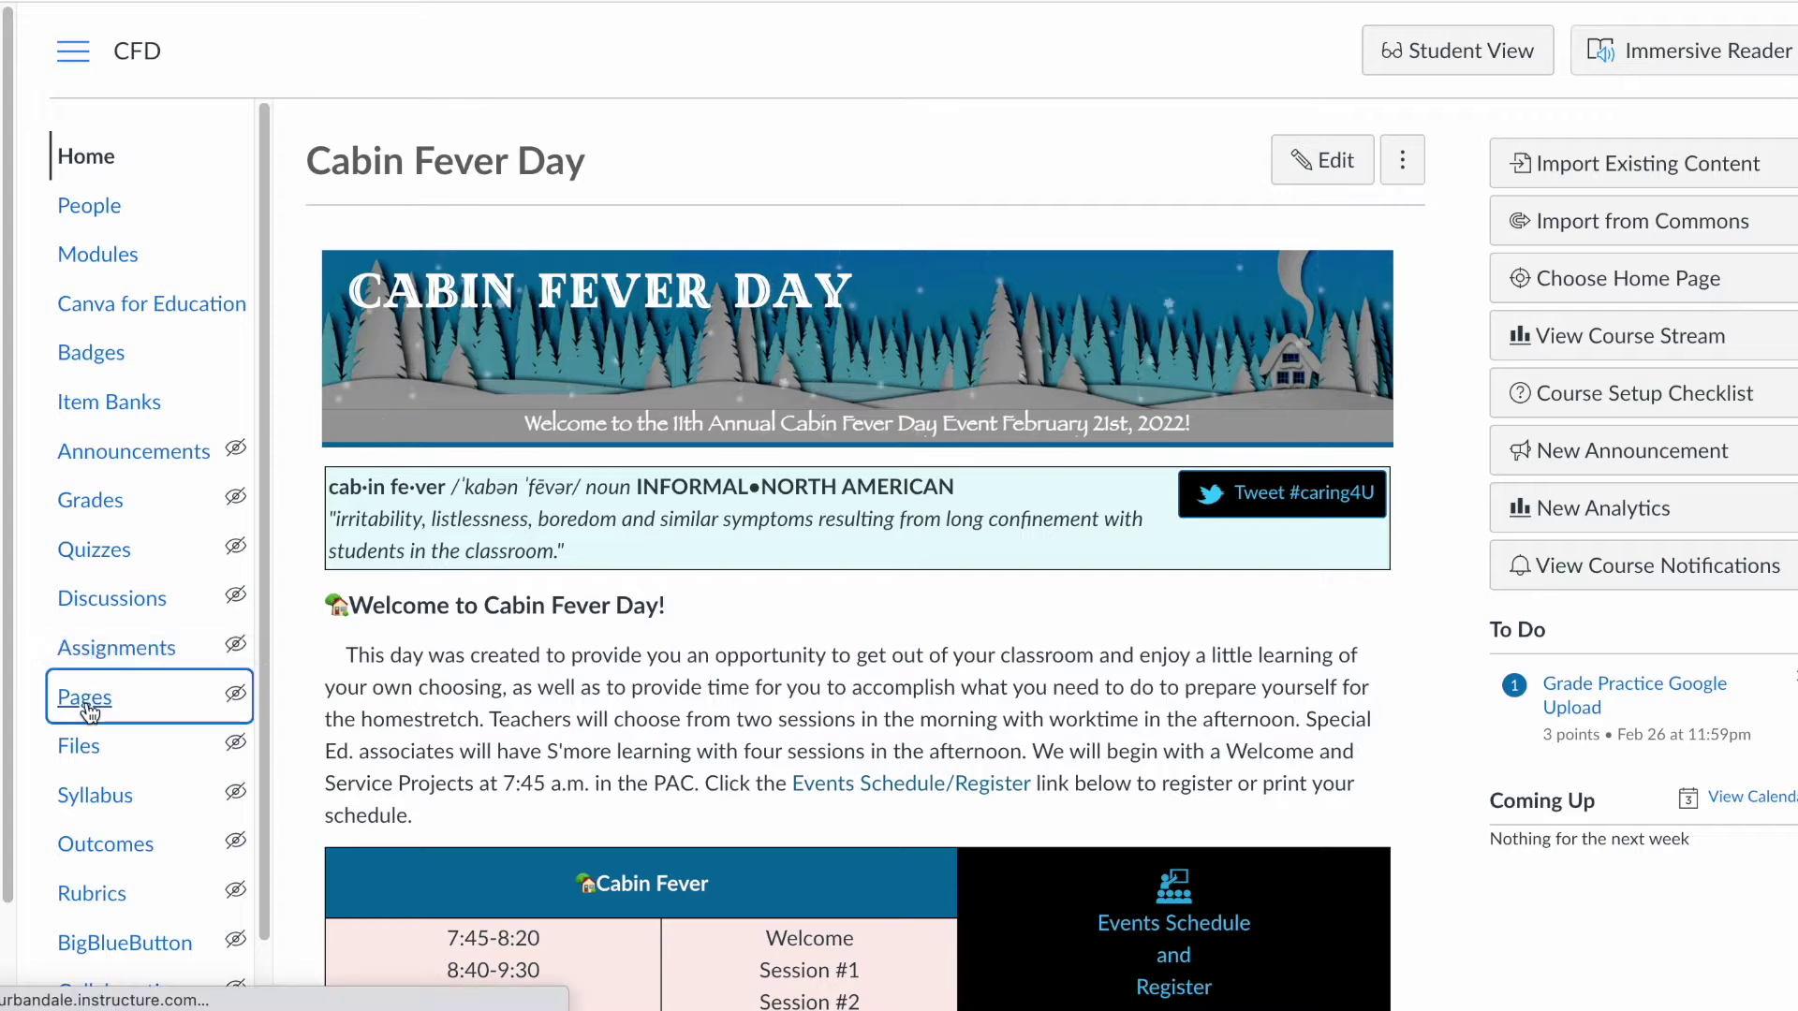
pyautogui.click(395, 157)
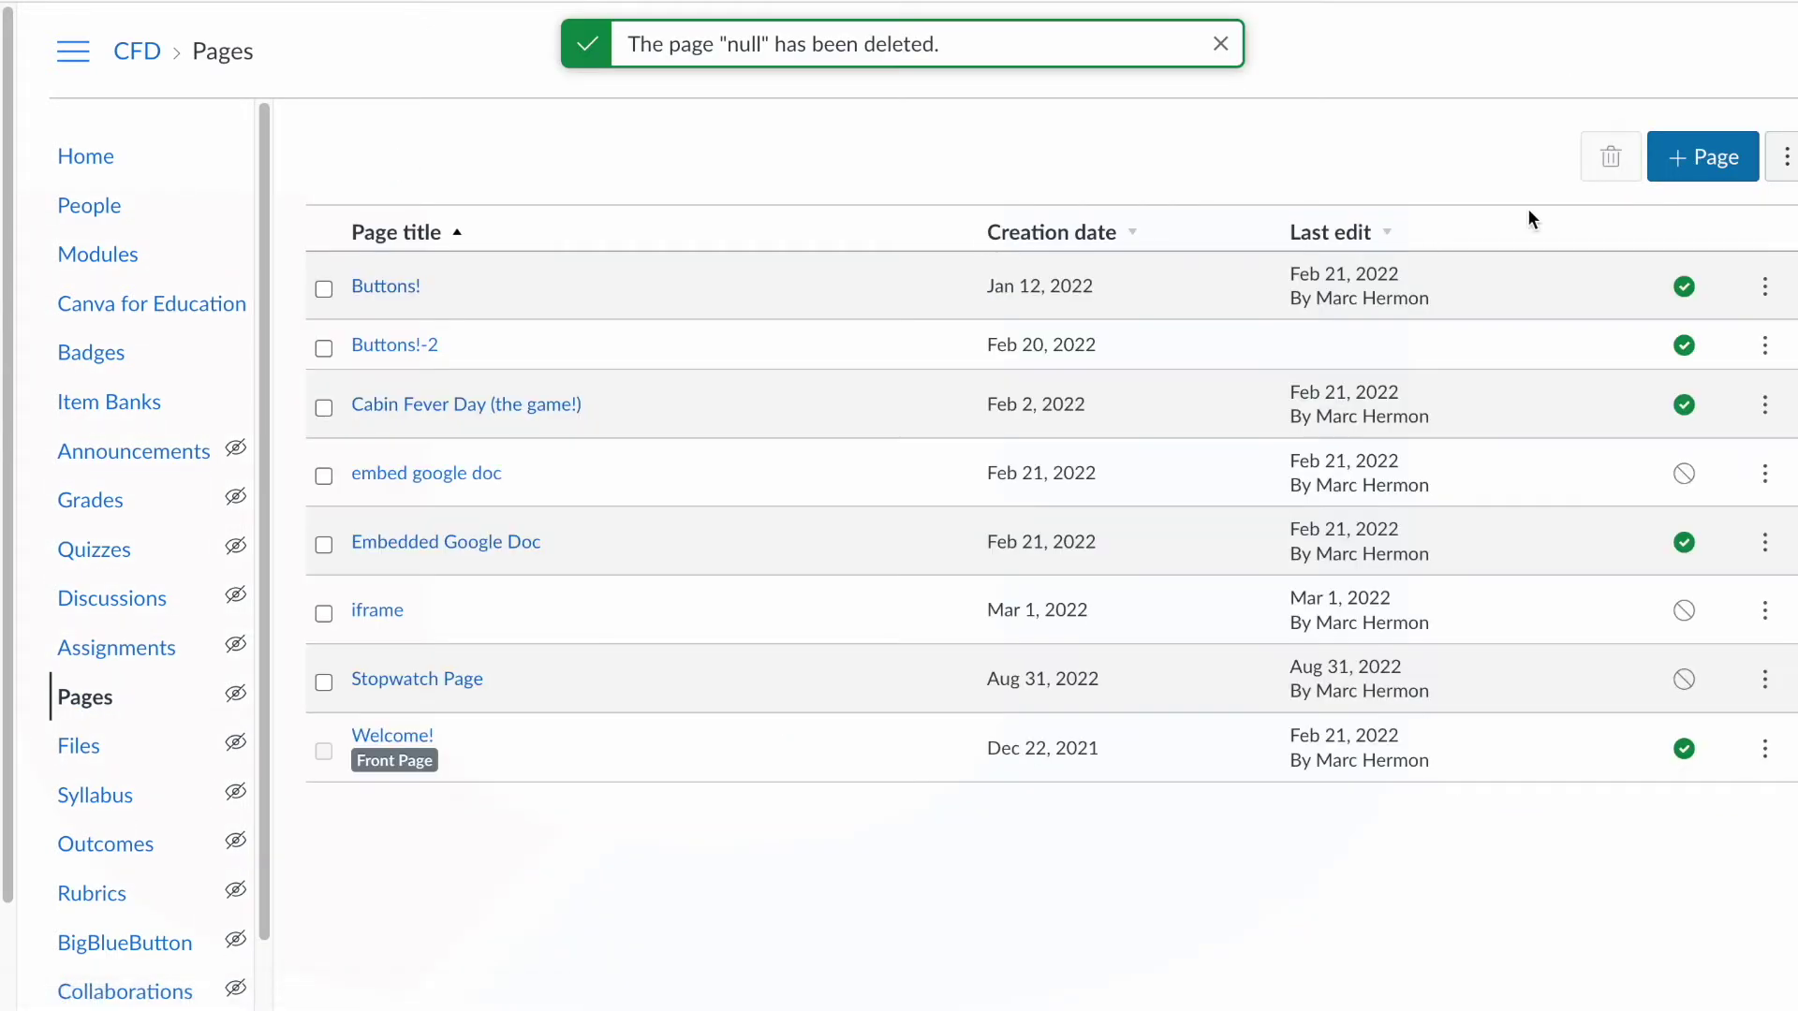
pyautogui.click(1691, 167)
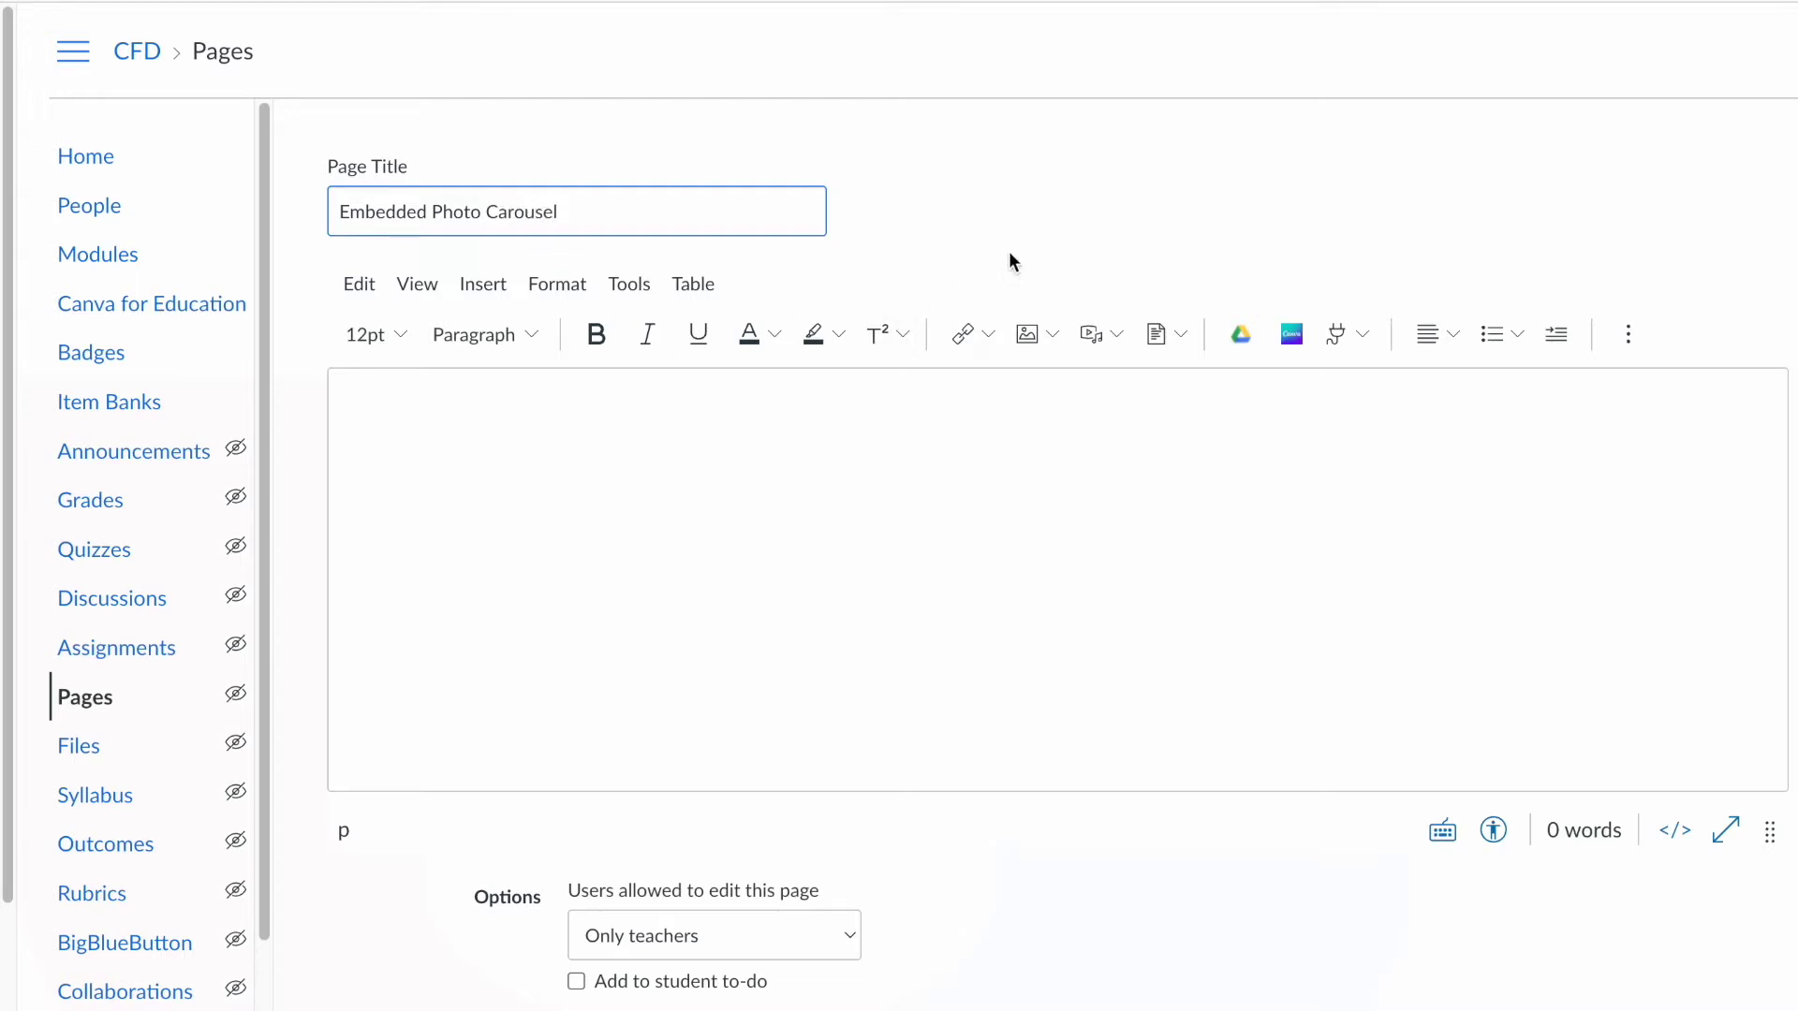
pyautogui.scroll(-2, 1058, 581)
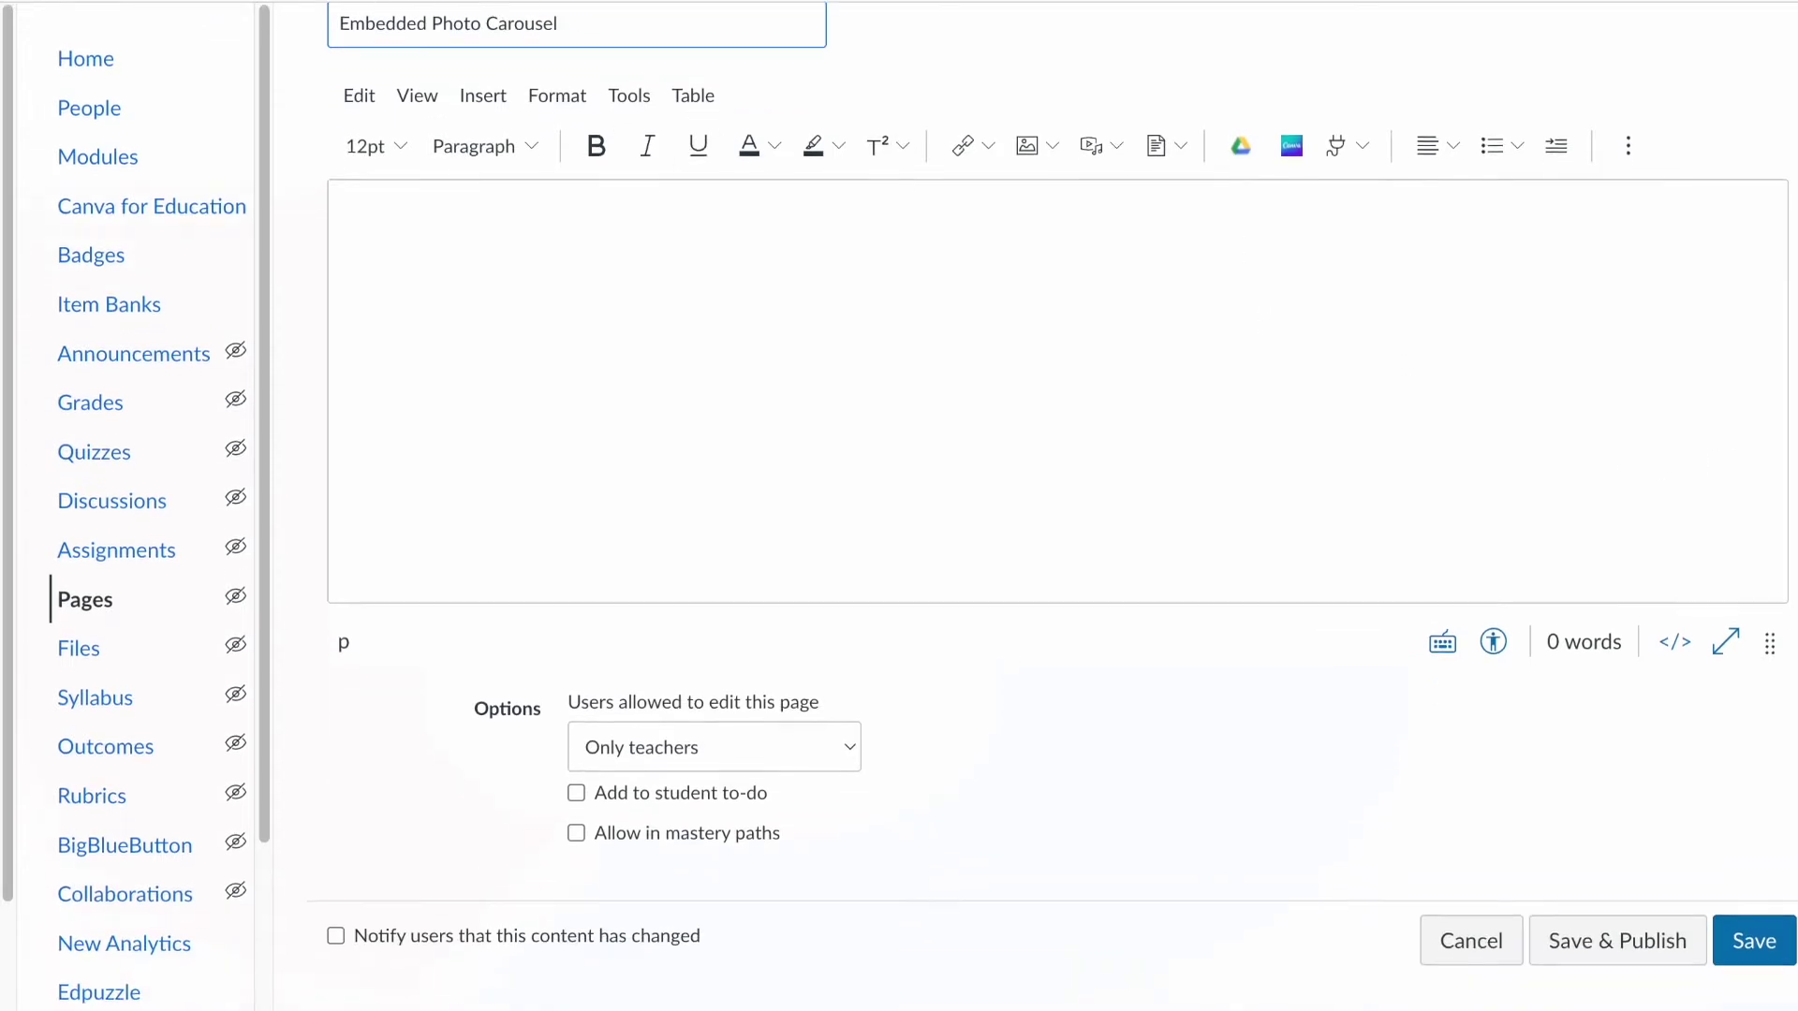
pyautogui.click(1757, 944)
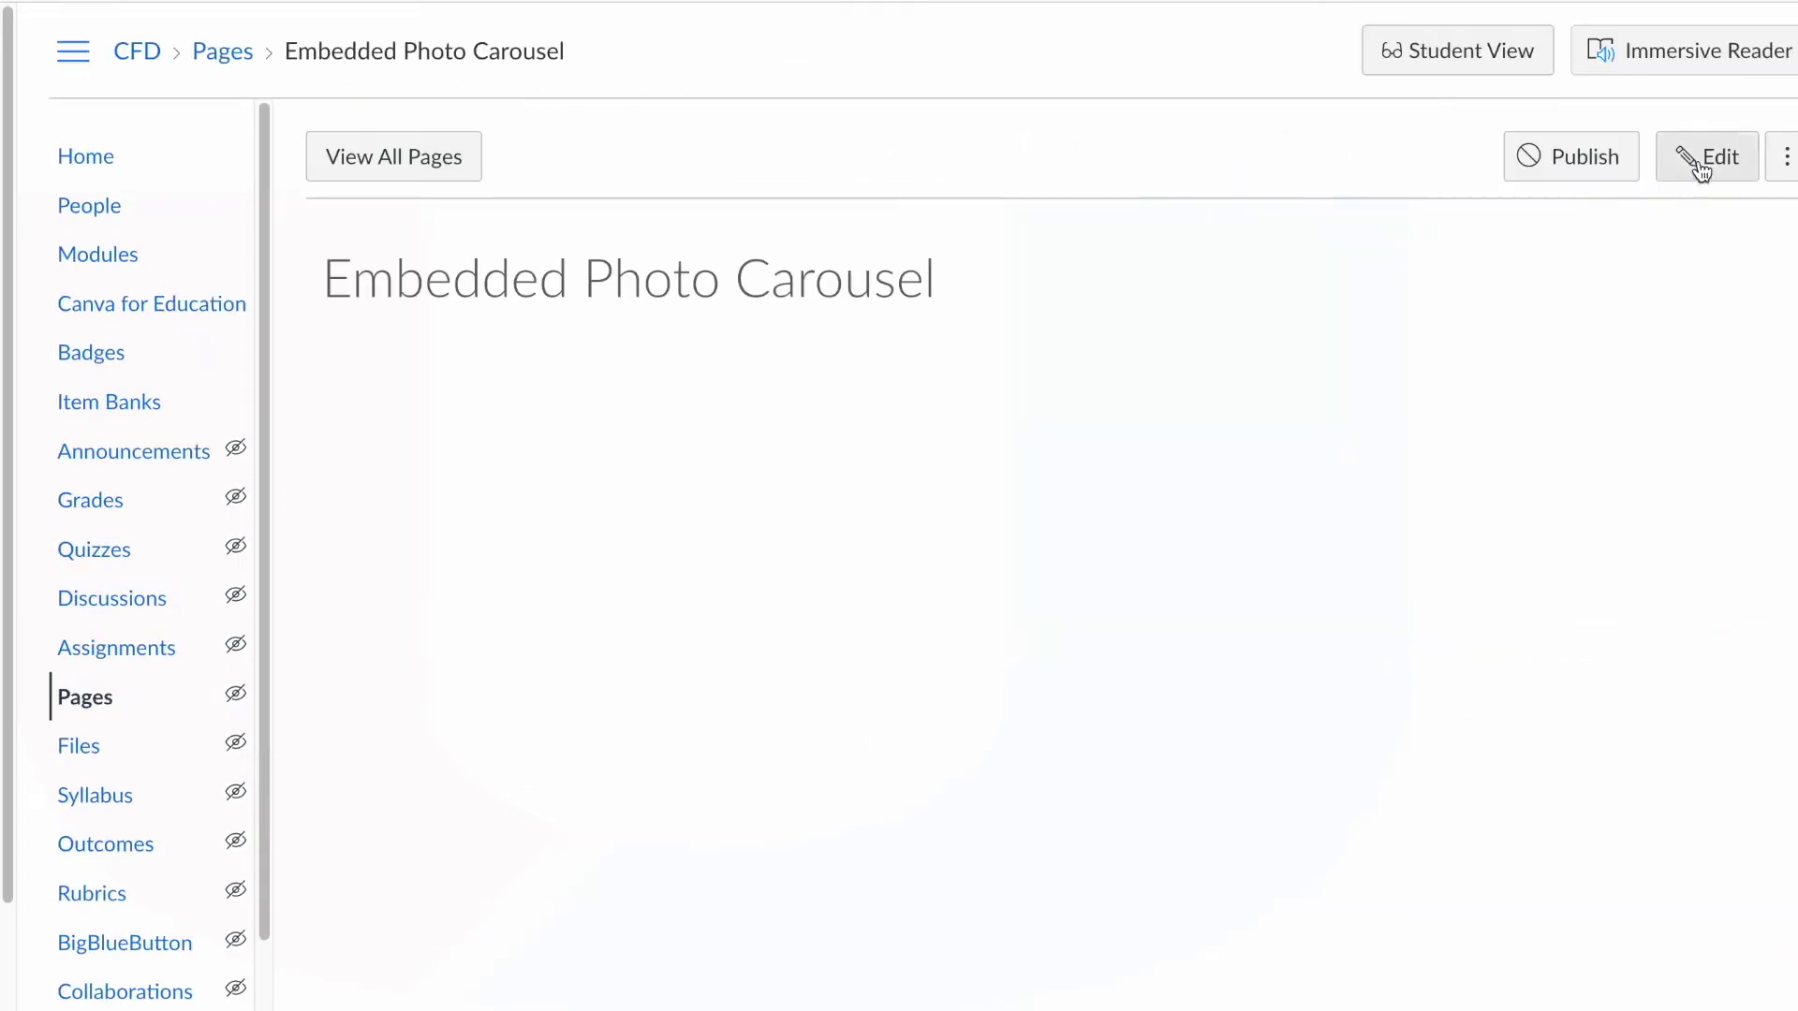
pyautogui.click(1703, 161)
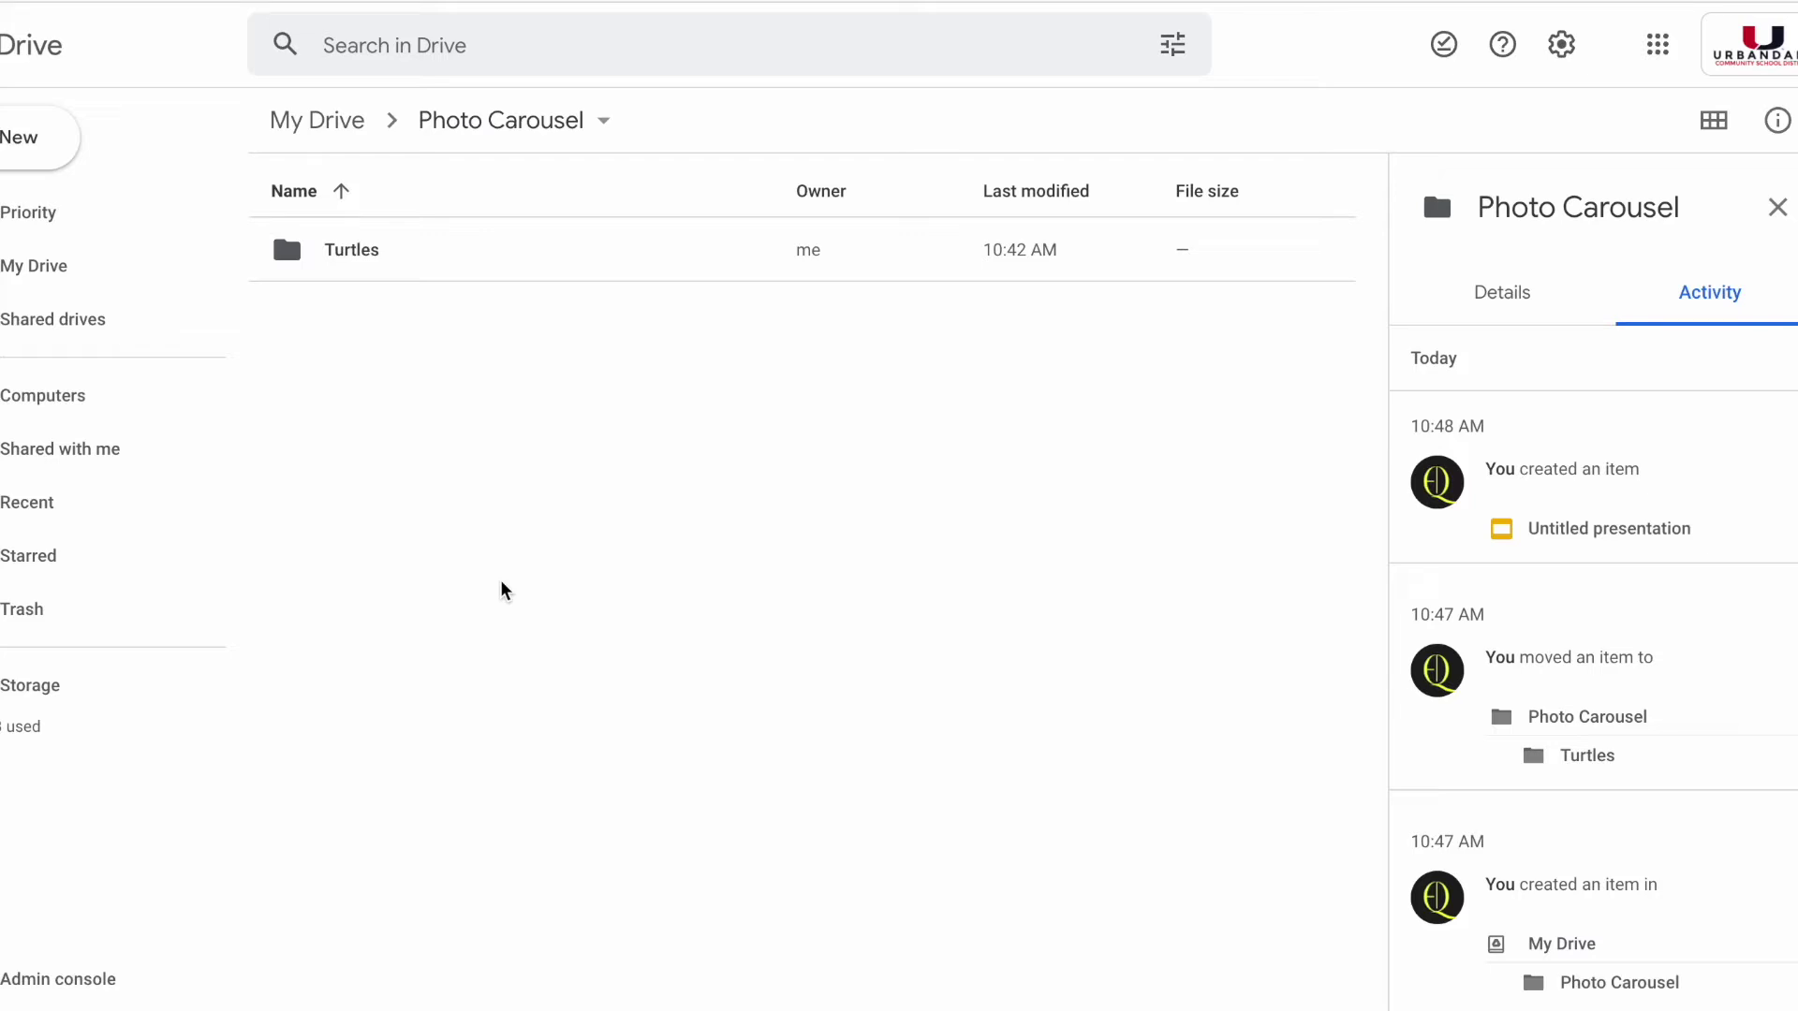
# Step: Browse the turtle images in the Turtles folder, then return to the Photo Carousel folder
pyautogui.doubleClick(355, 250)
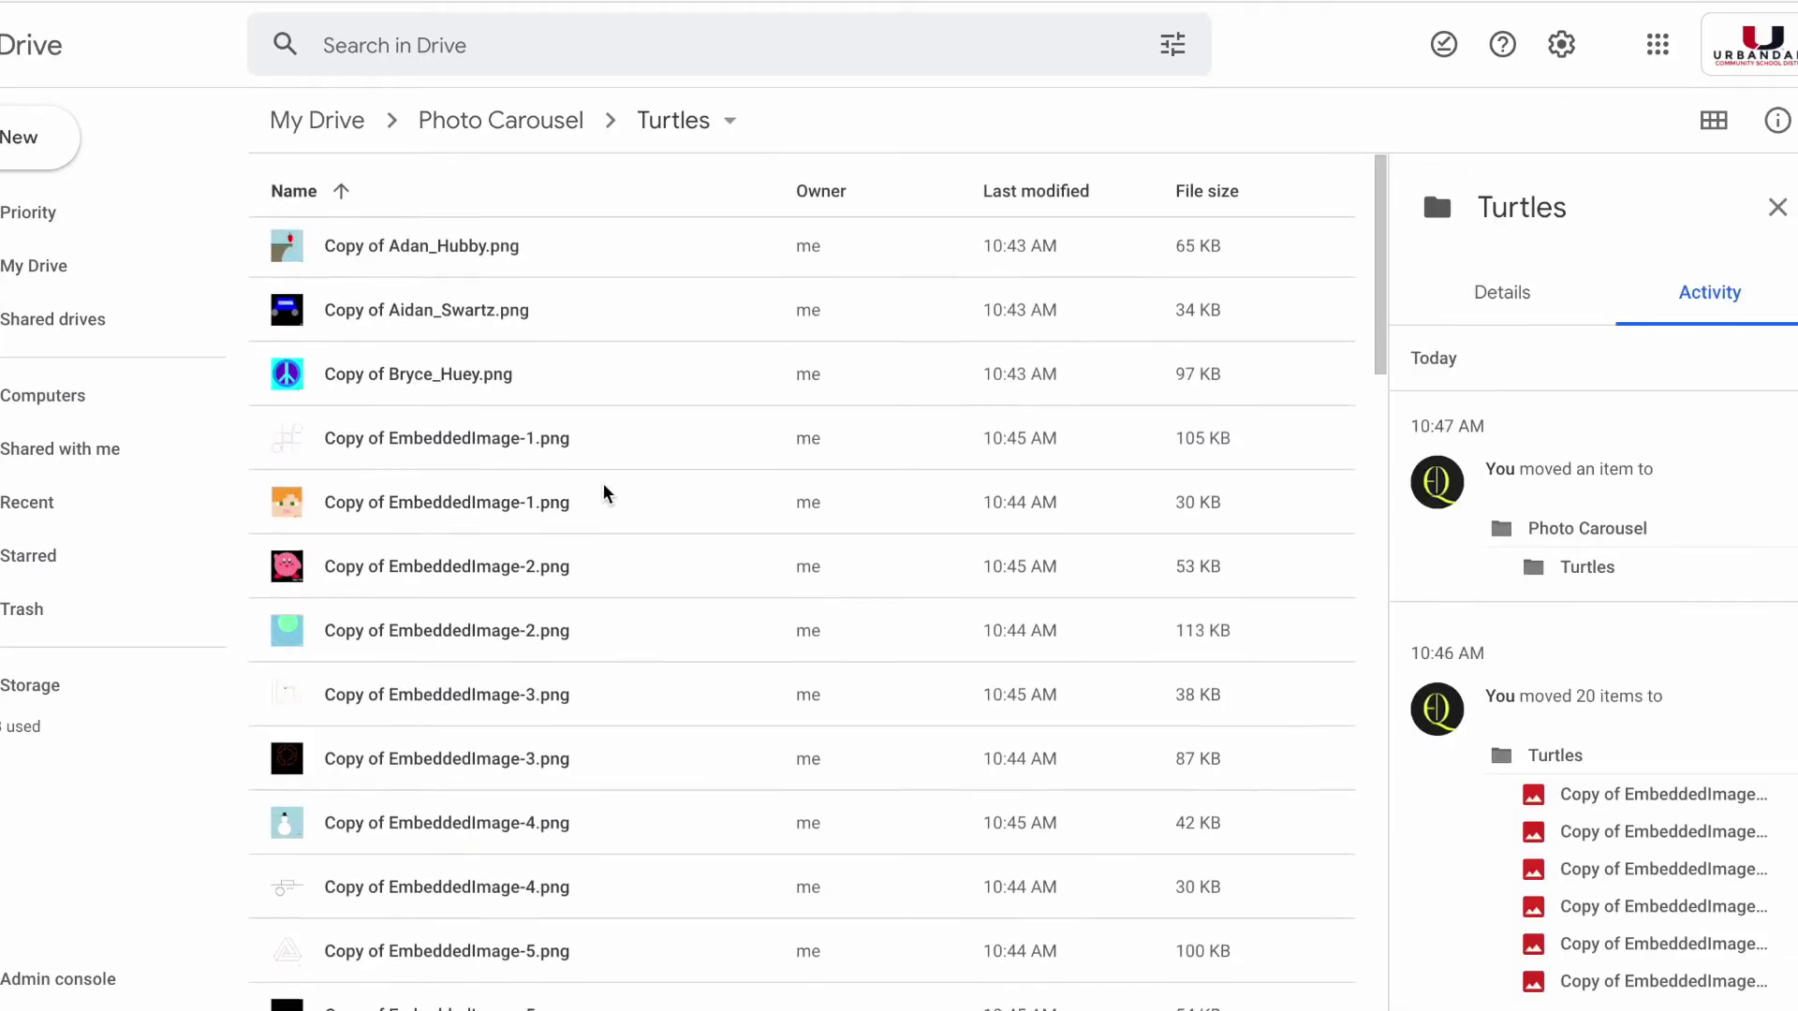
pyautogui.scroll(-7, 604, 493)
pyautogui.scroll(-15, 604, 494)
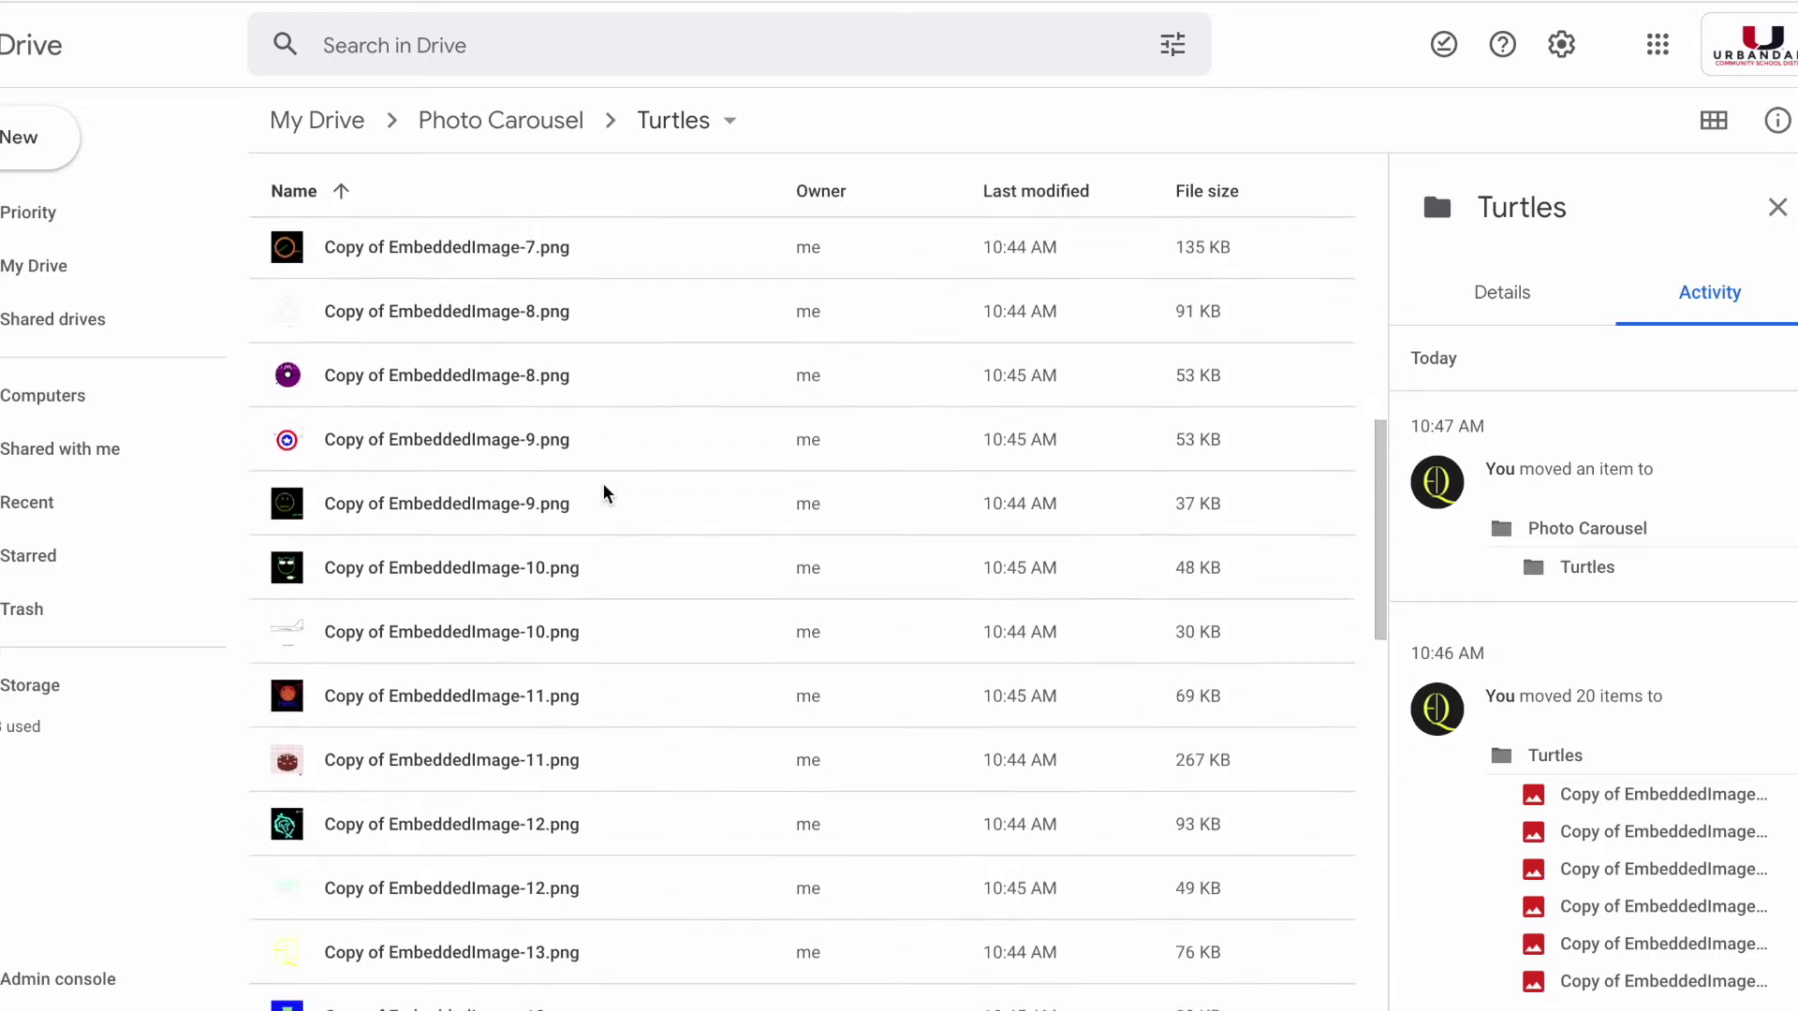
pyautogui.scroll(20, 604, 493)
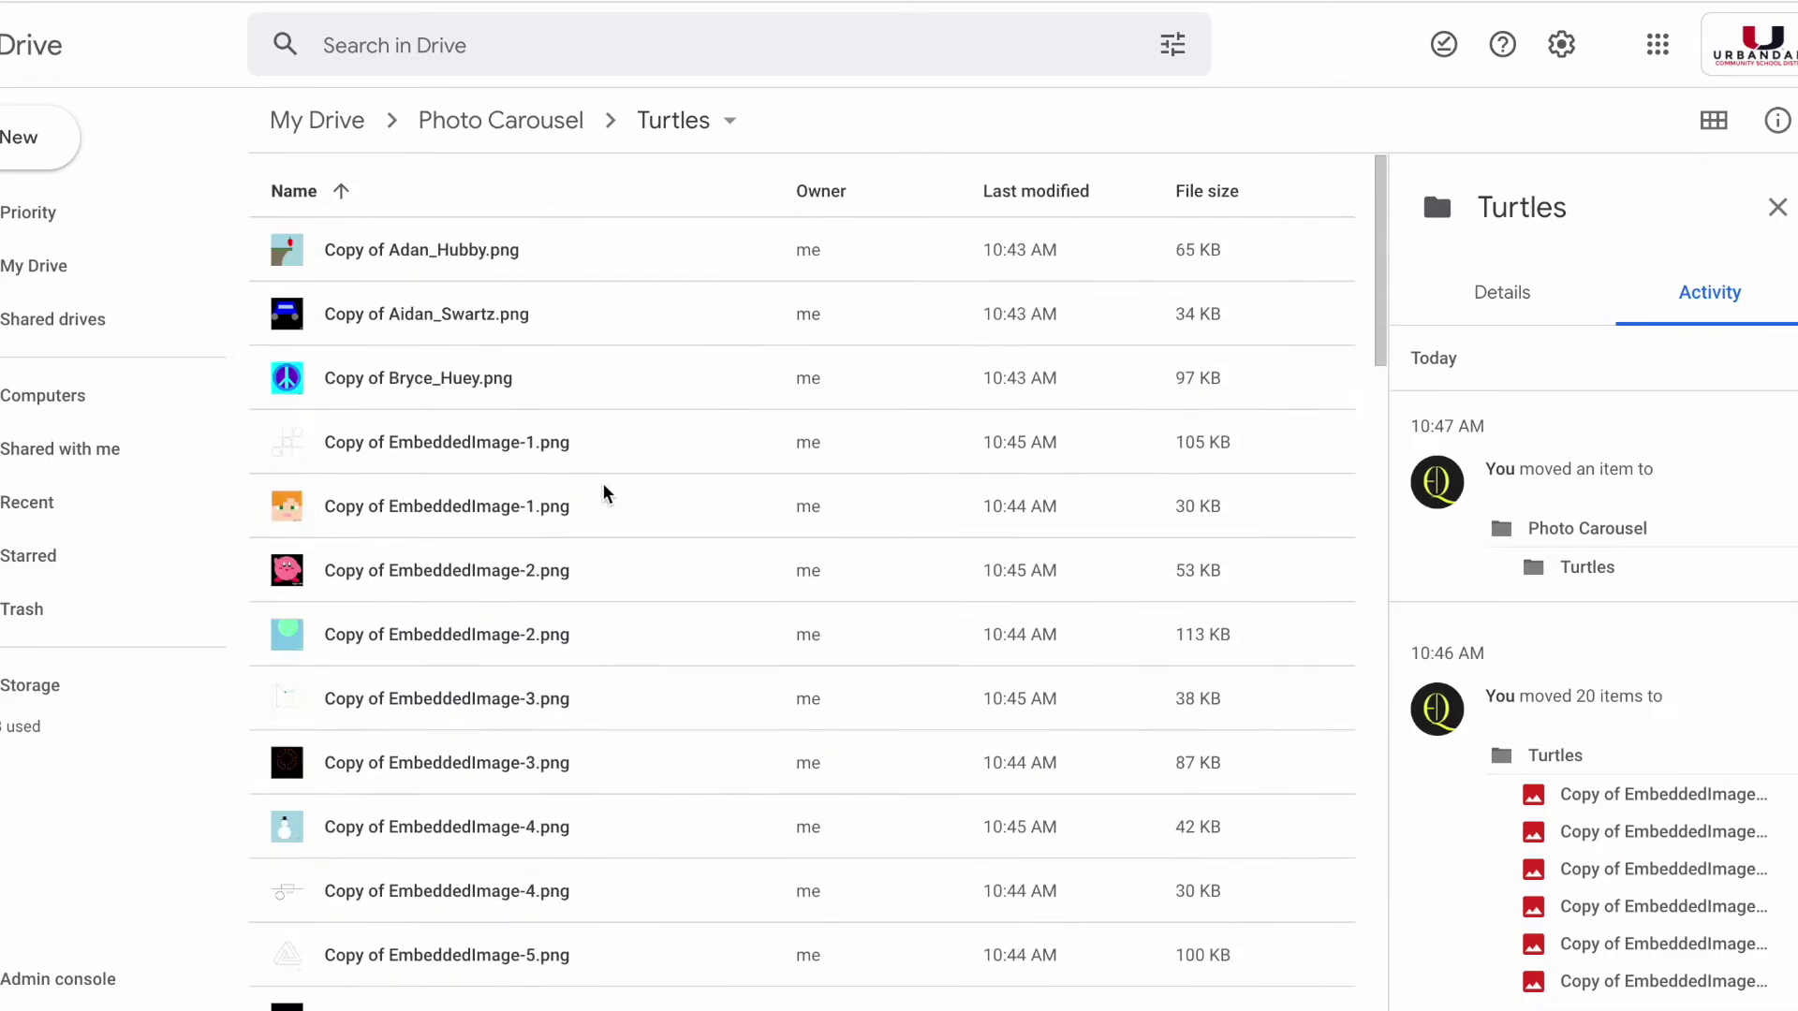
pyautogui.click(558, 141)
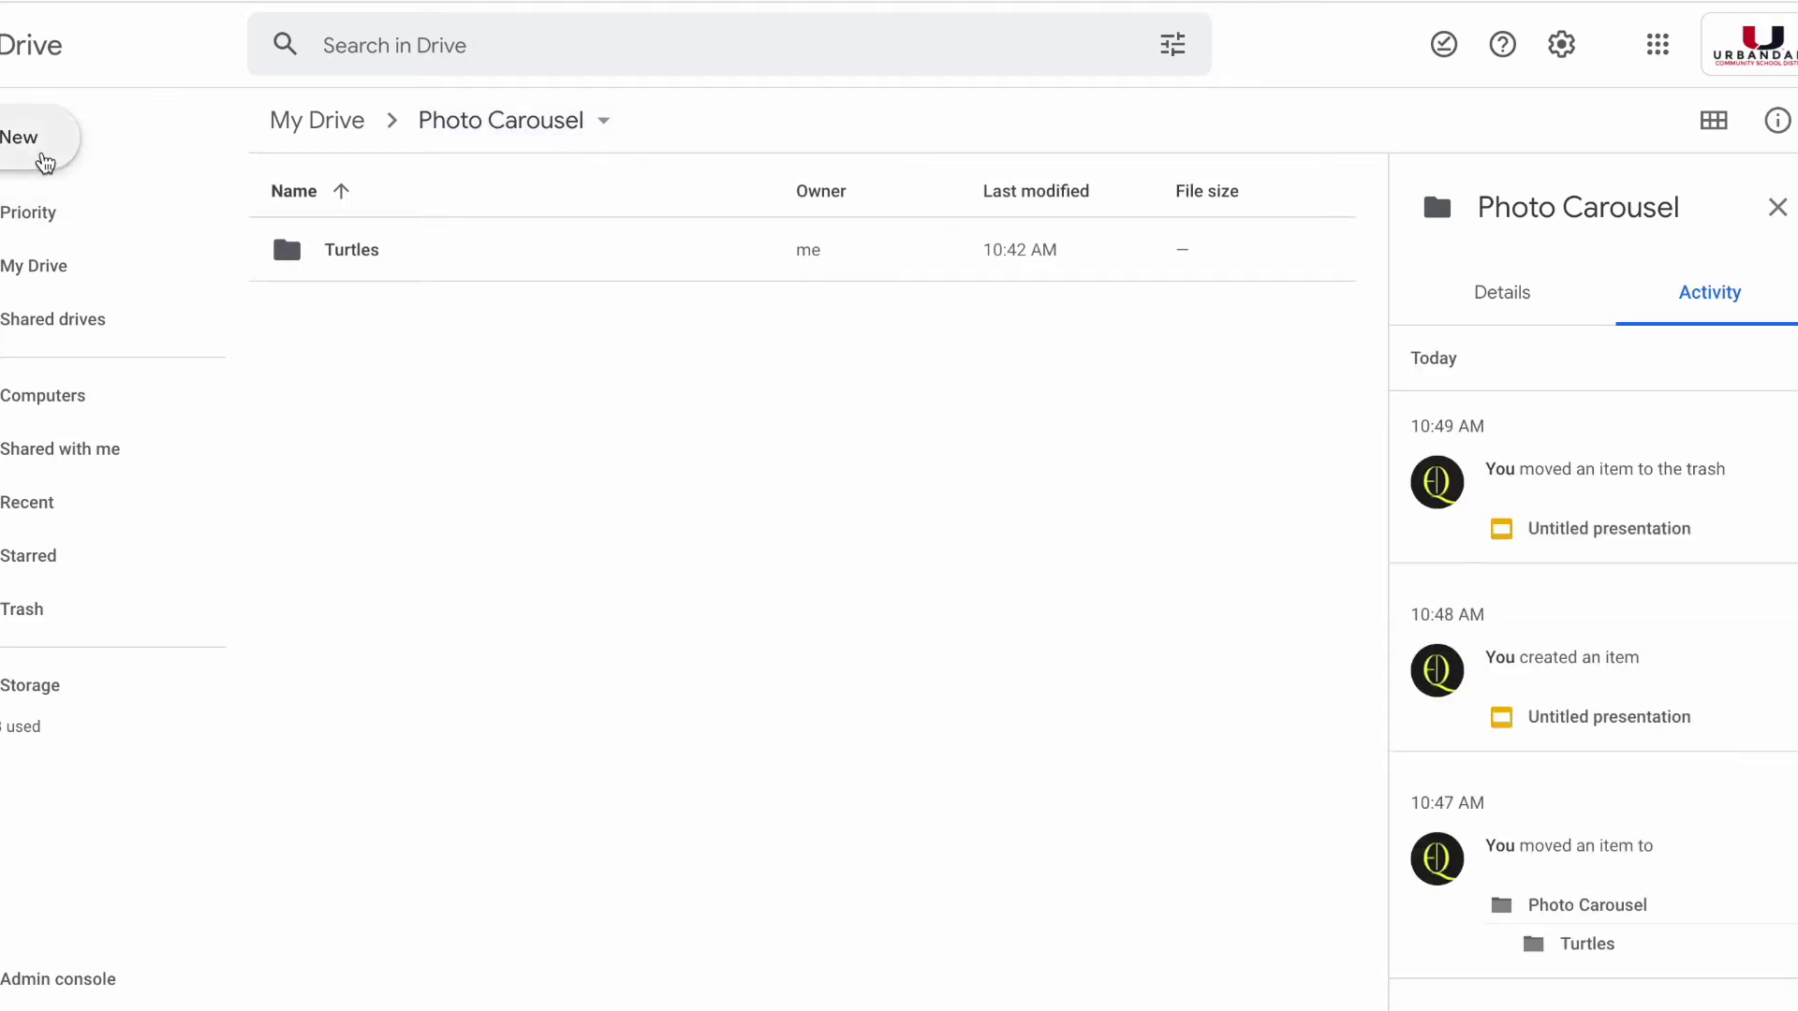
pyautogui.click(40, 161)
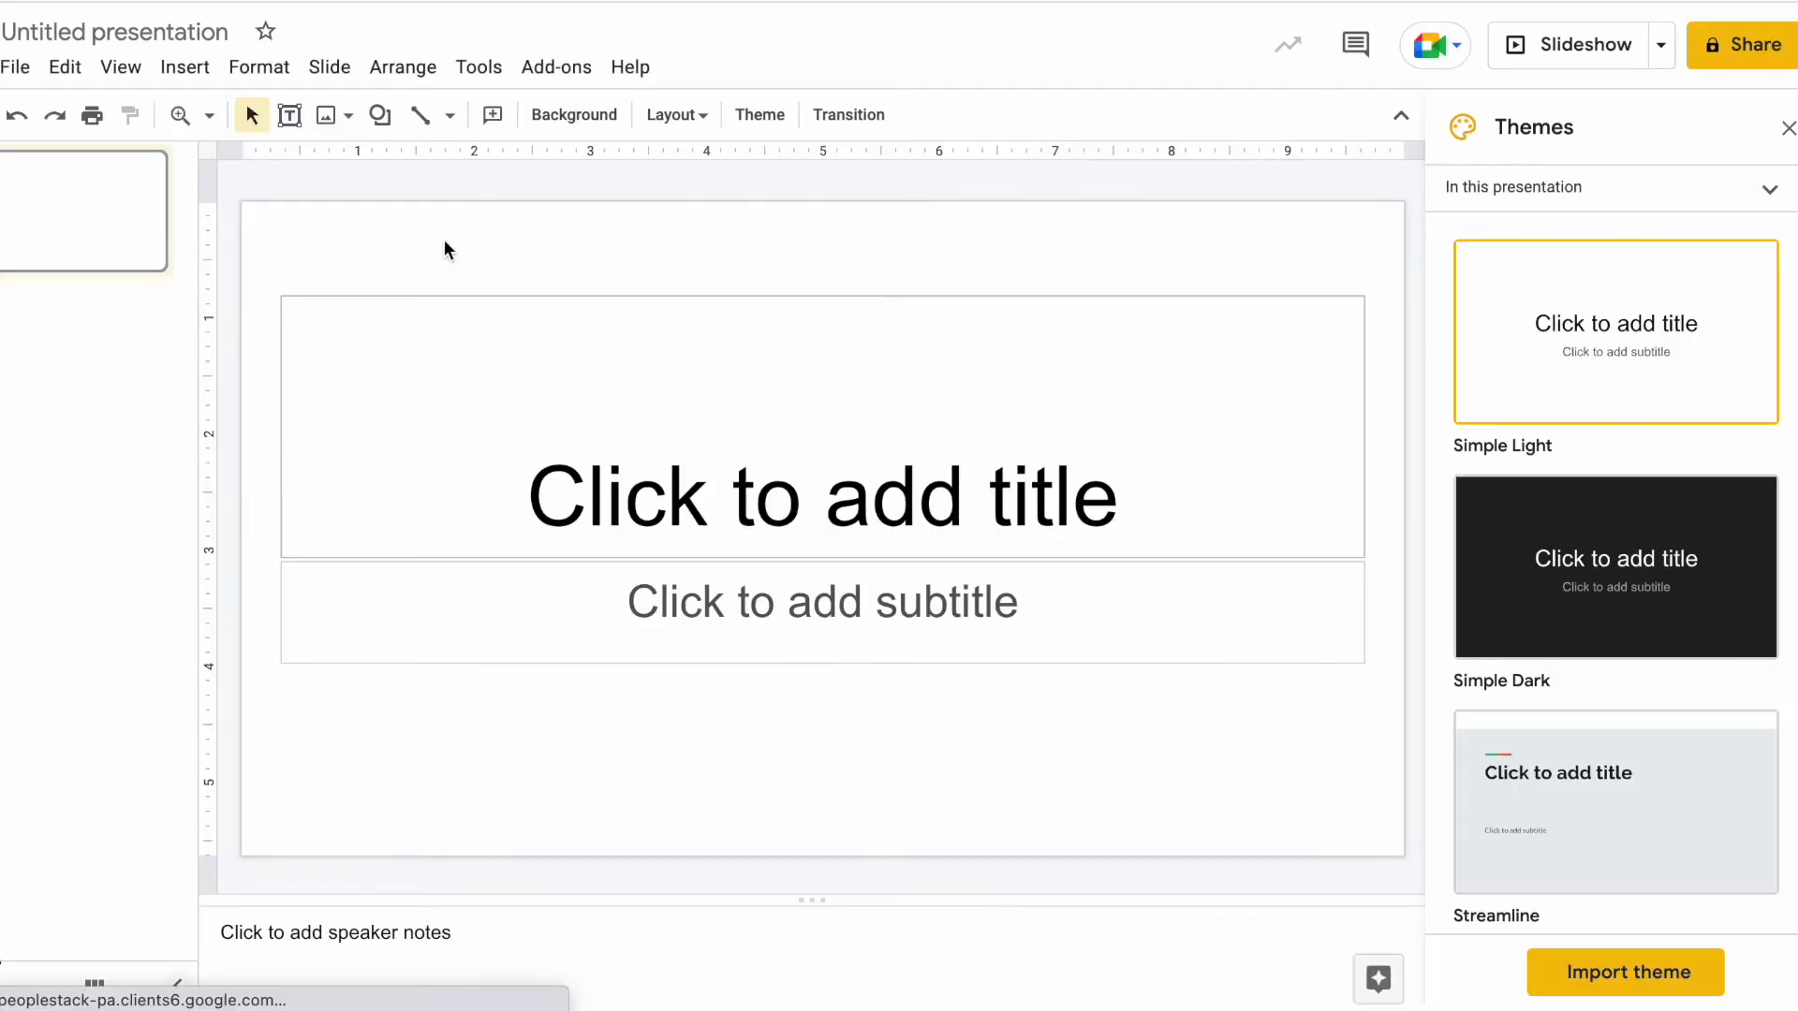
# Step: Run Photos to Slides > Select Photos and authorize the add-on with the school account
pyautogui.click(557, 67)
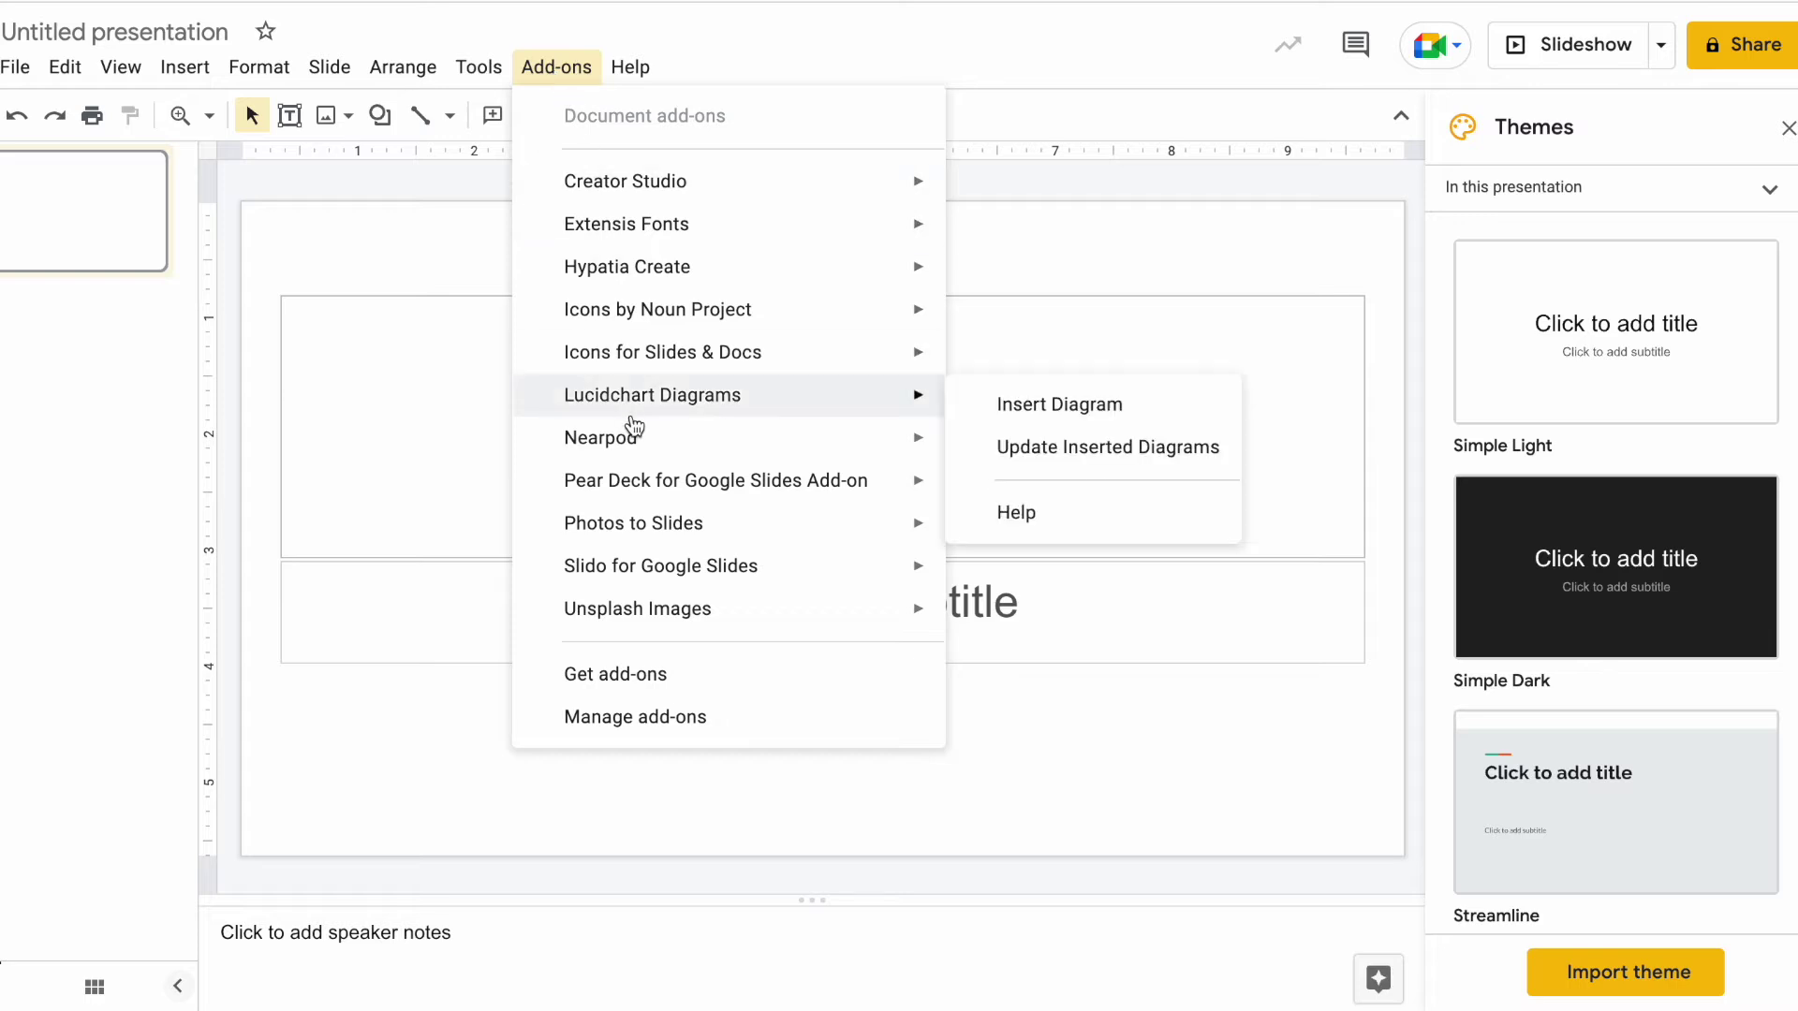
pyautogui.moveTo(645, 535)
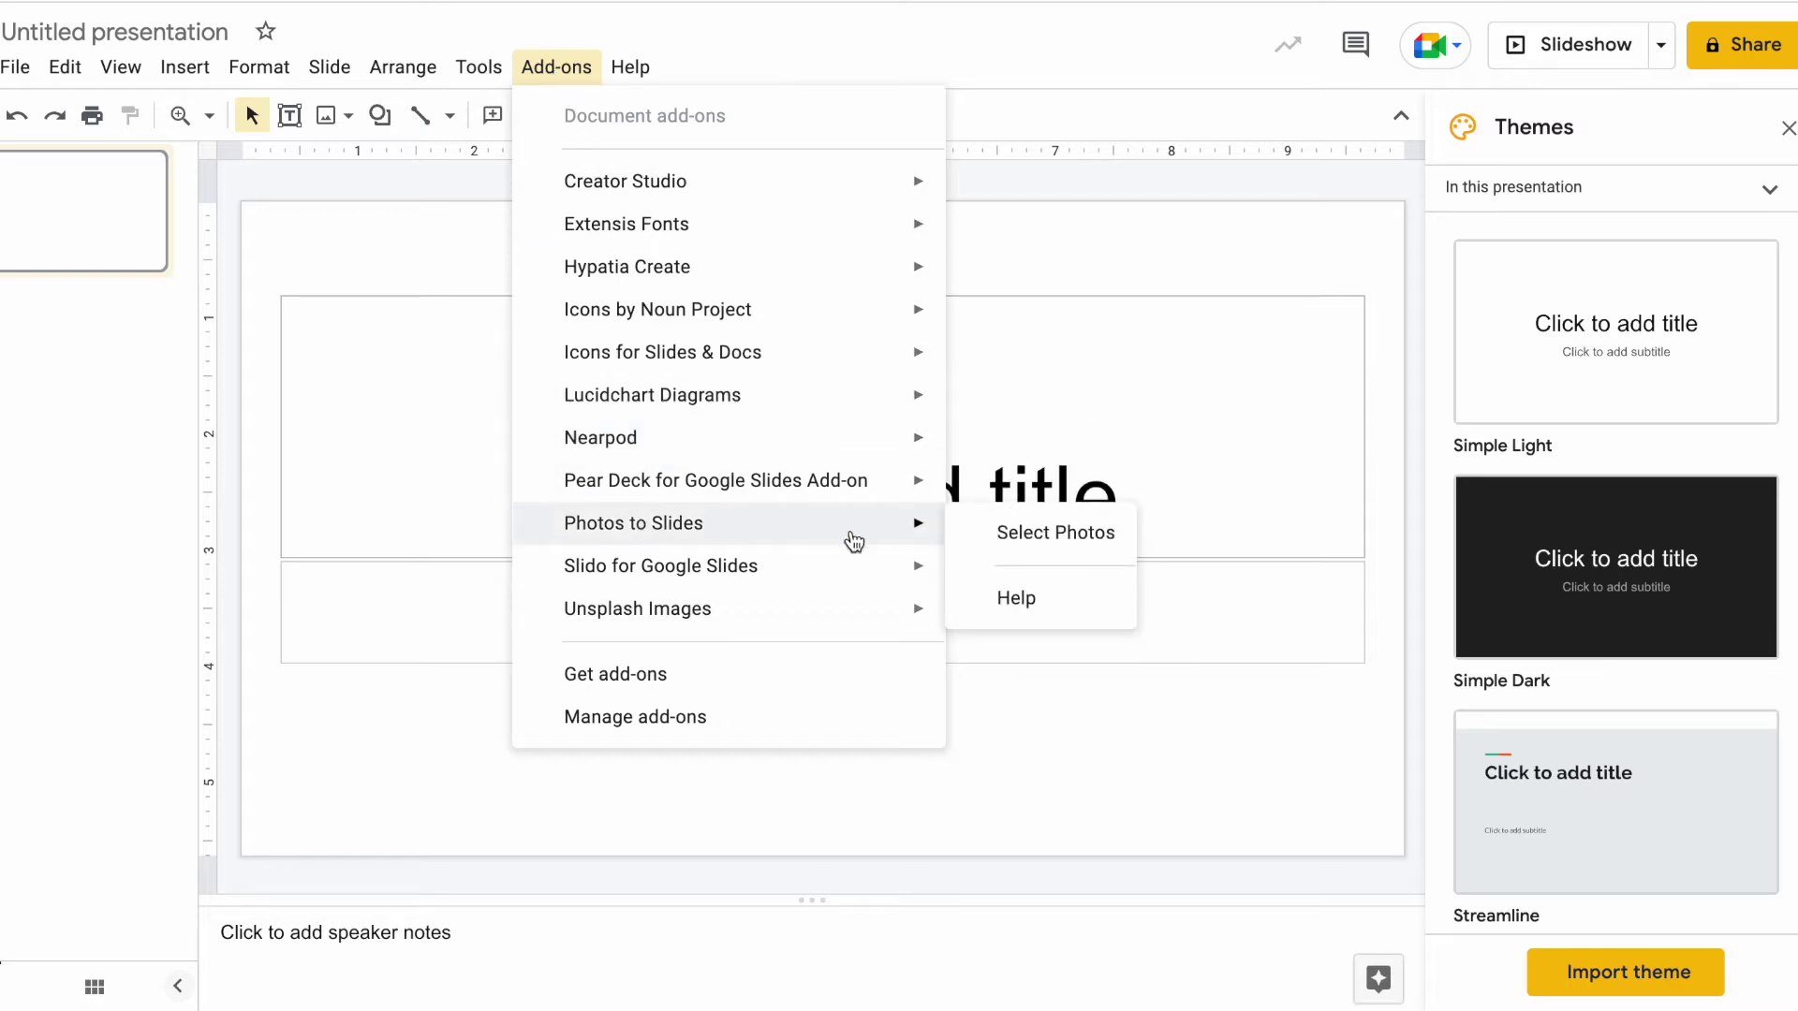
pyautogui.click(1031, 545)
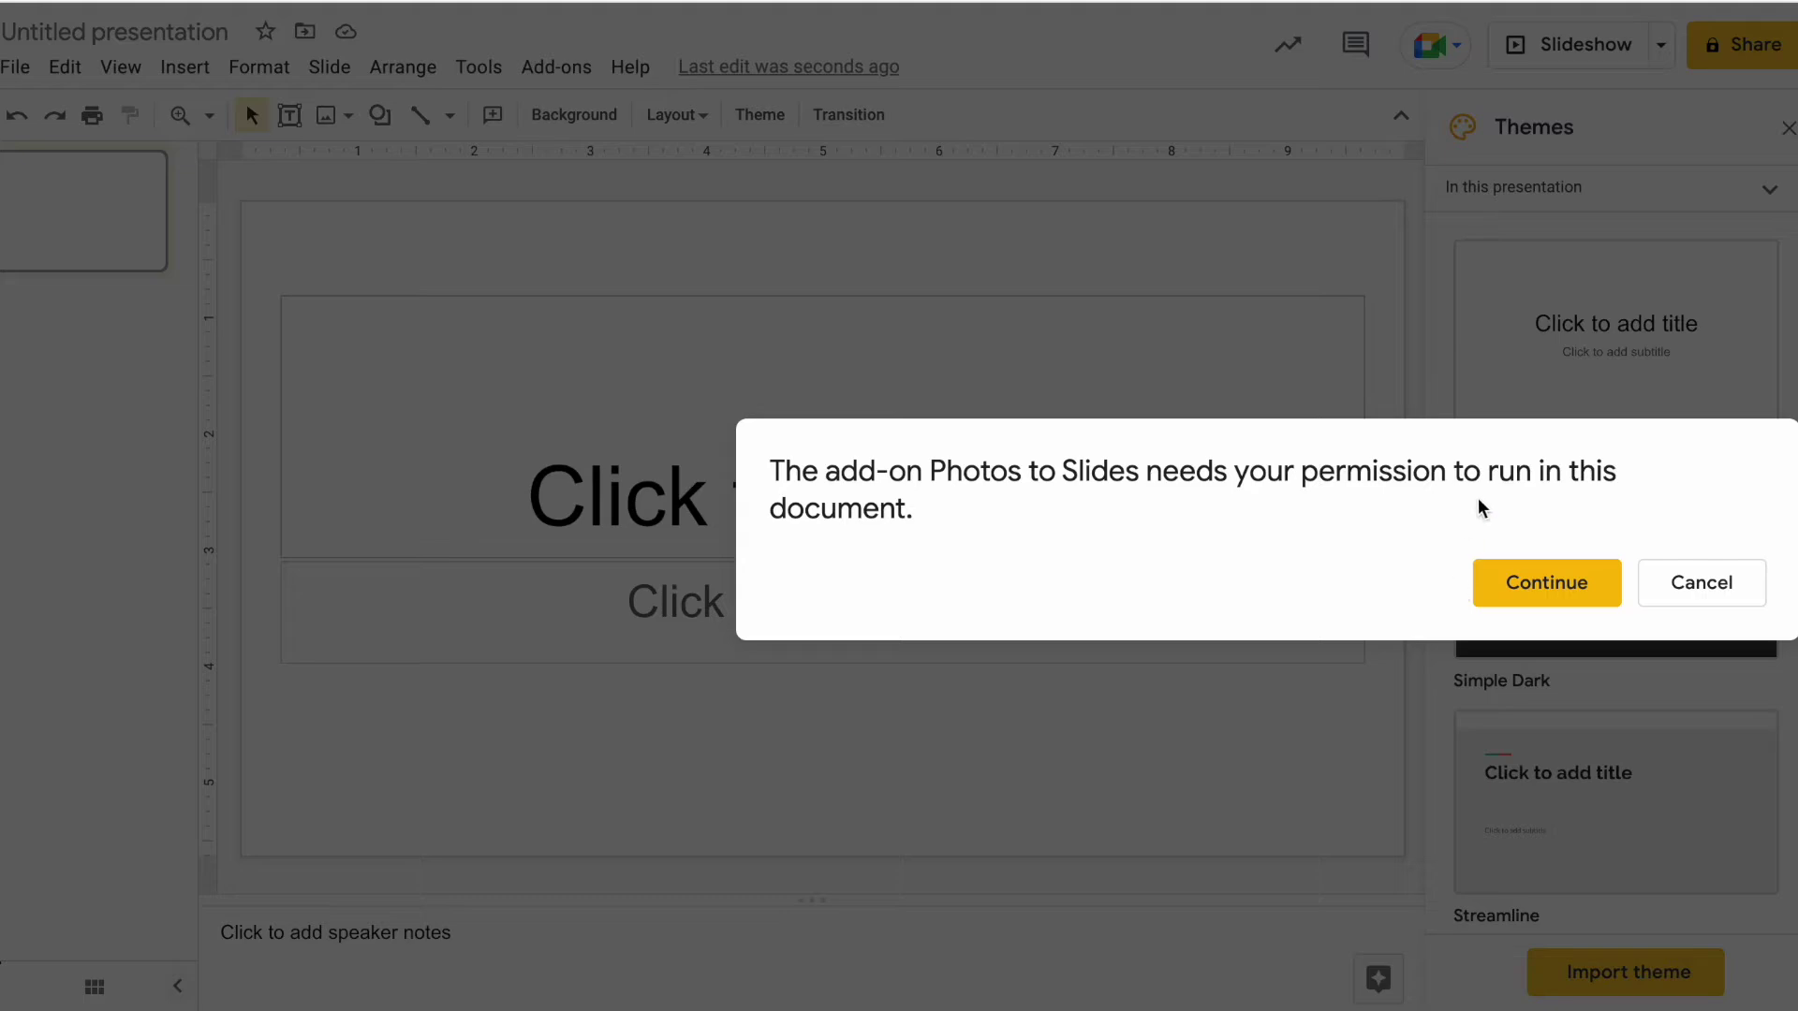
pyautogui.click(1548, 584)
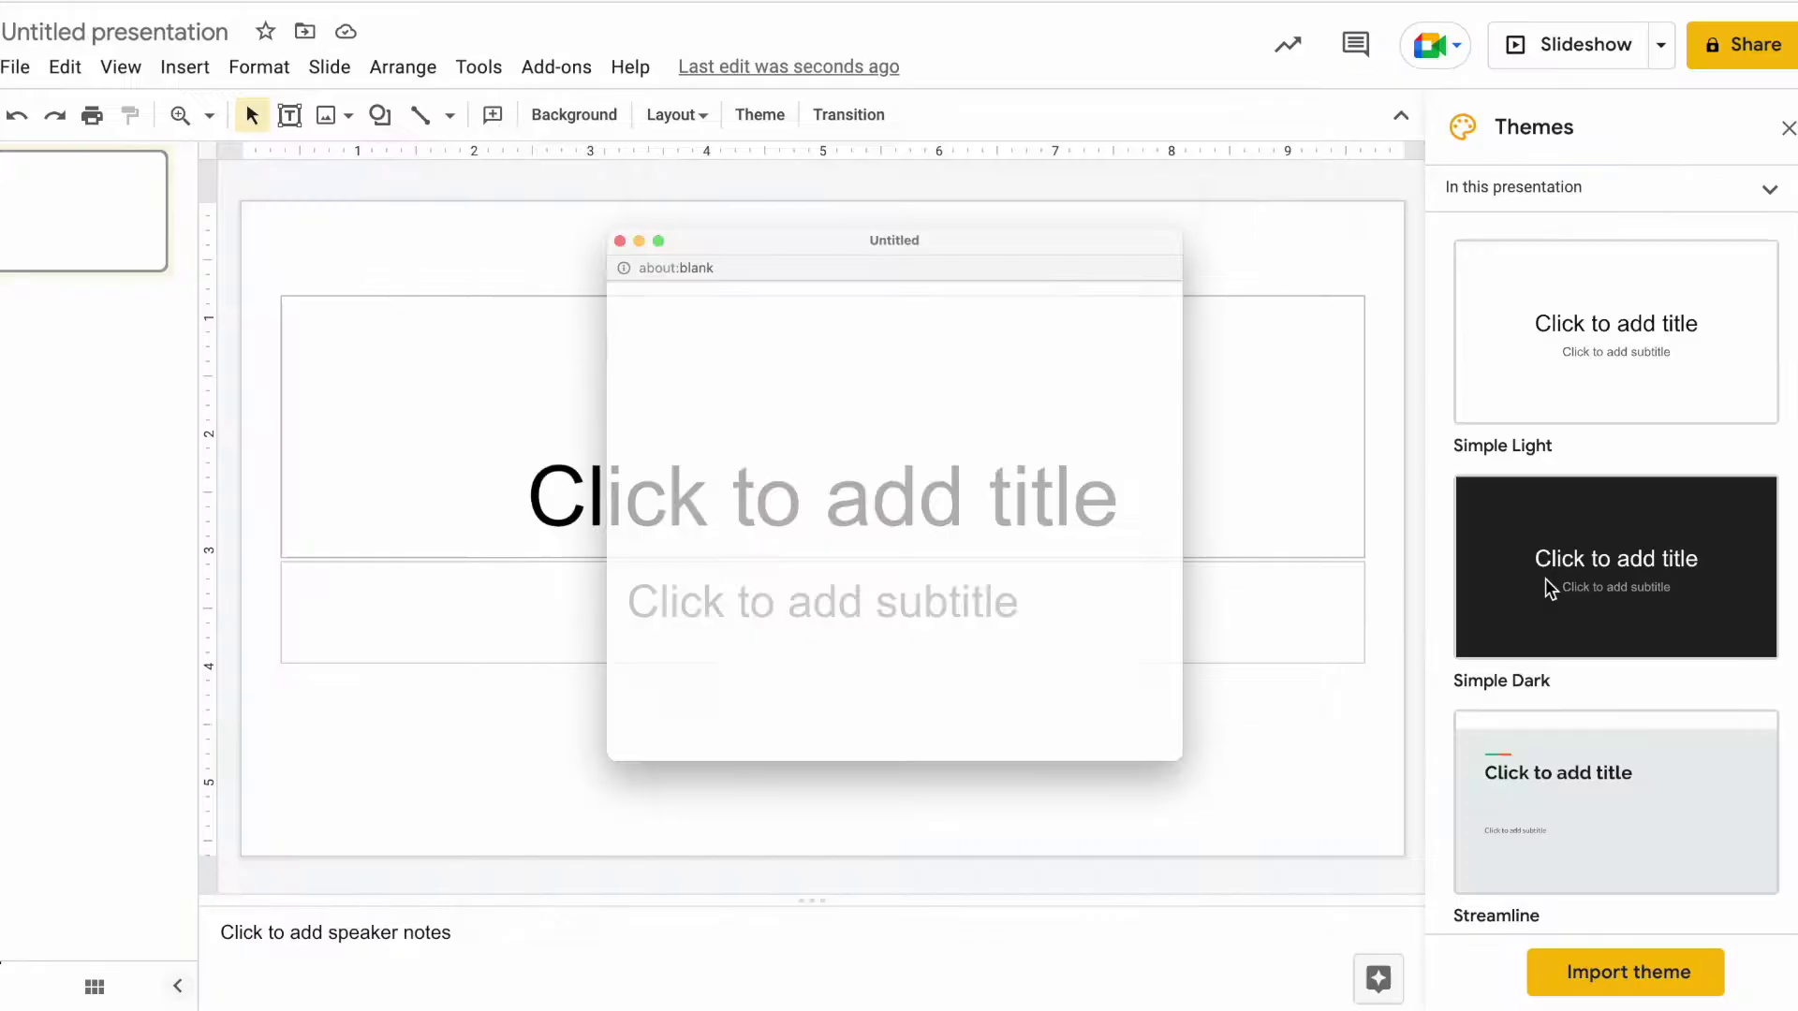
pyautogui.click(717, 573)
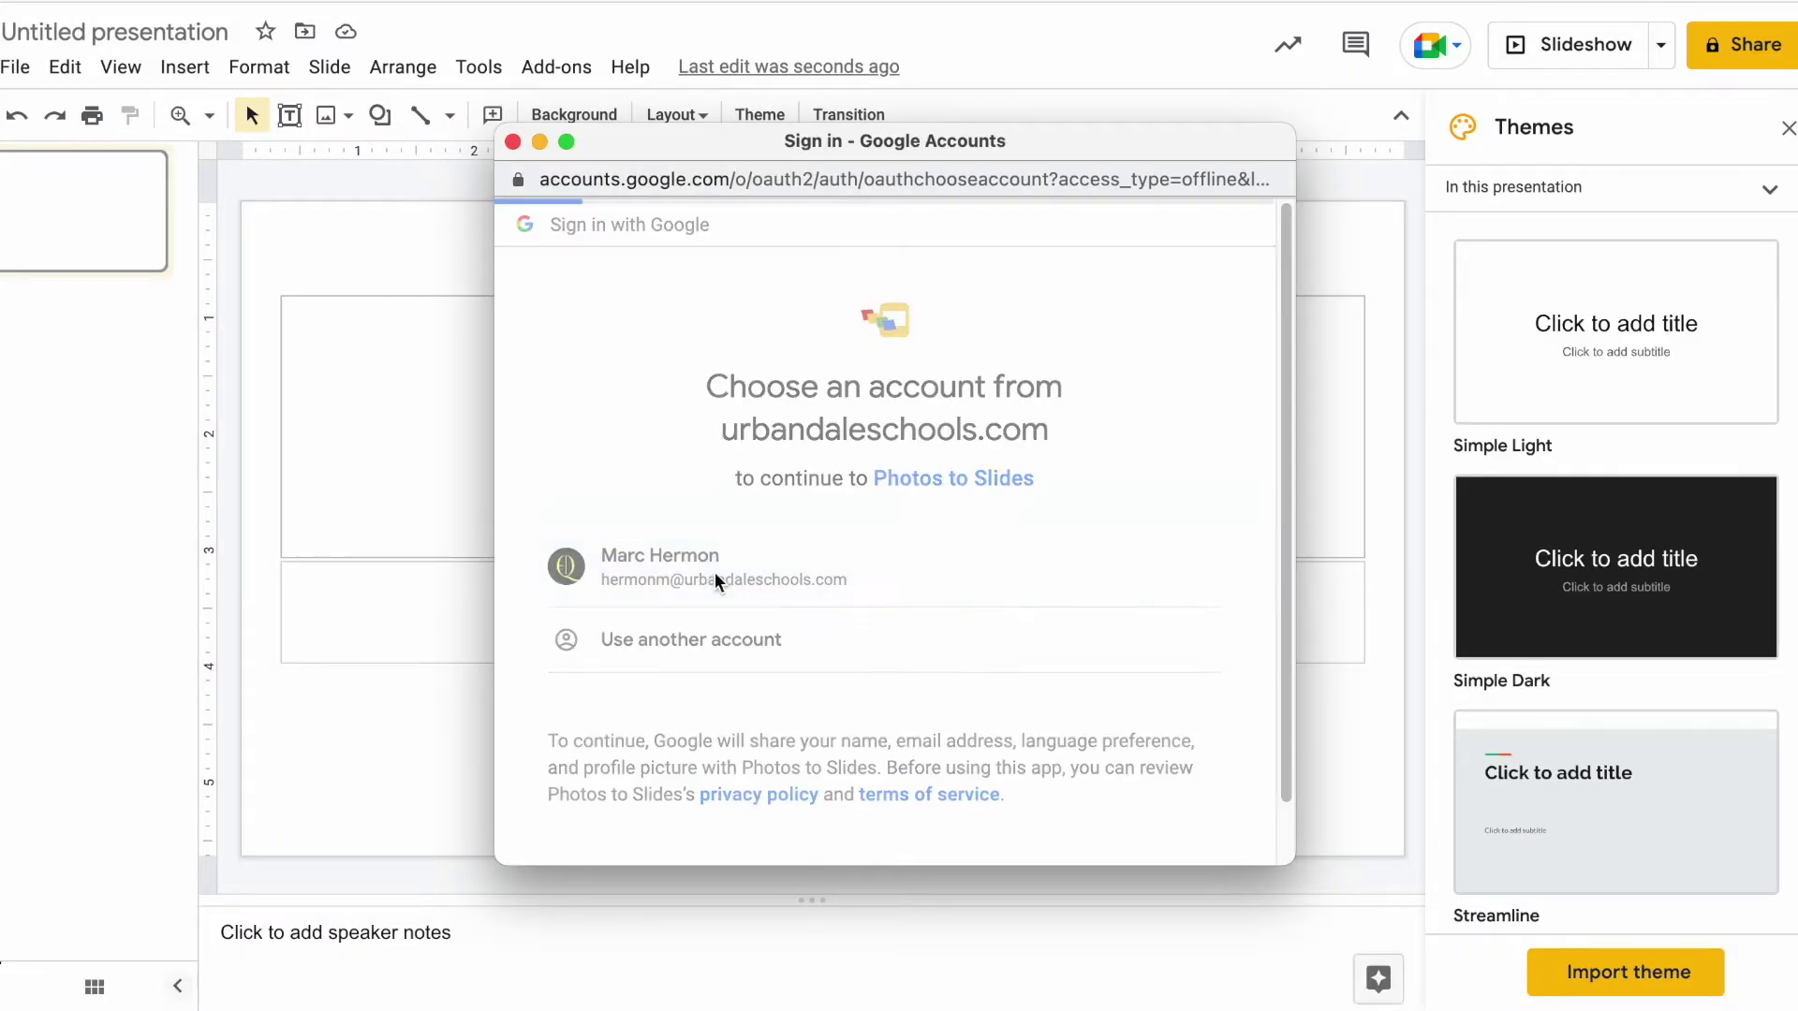
pyautogui.scroll(-10, 897, 497)
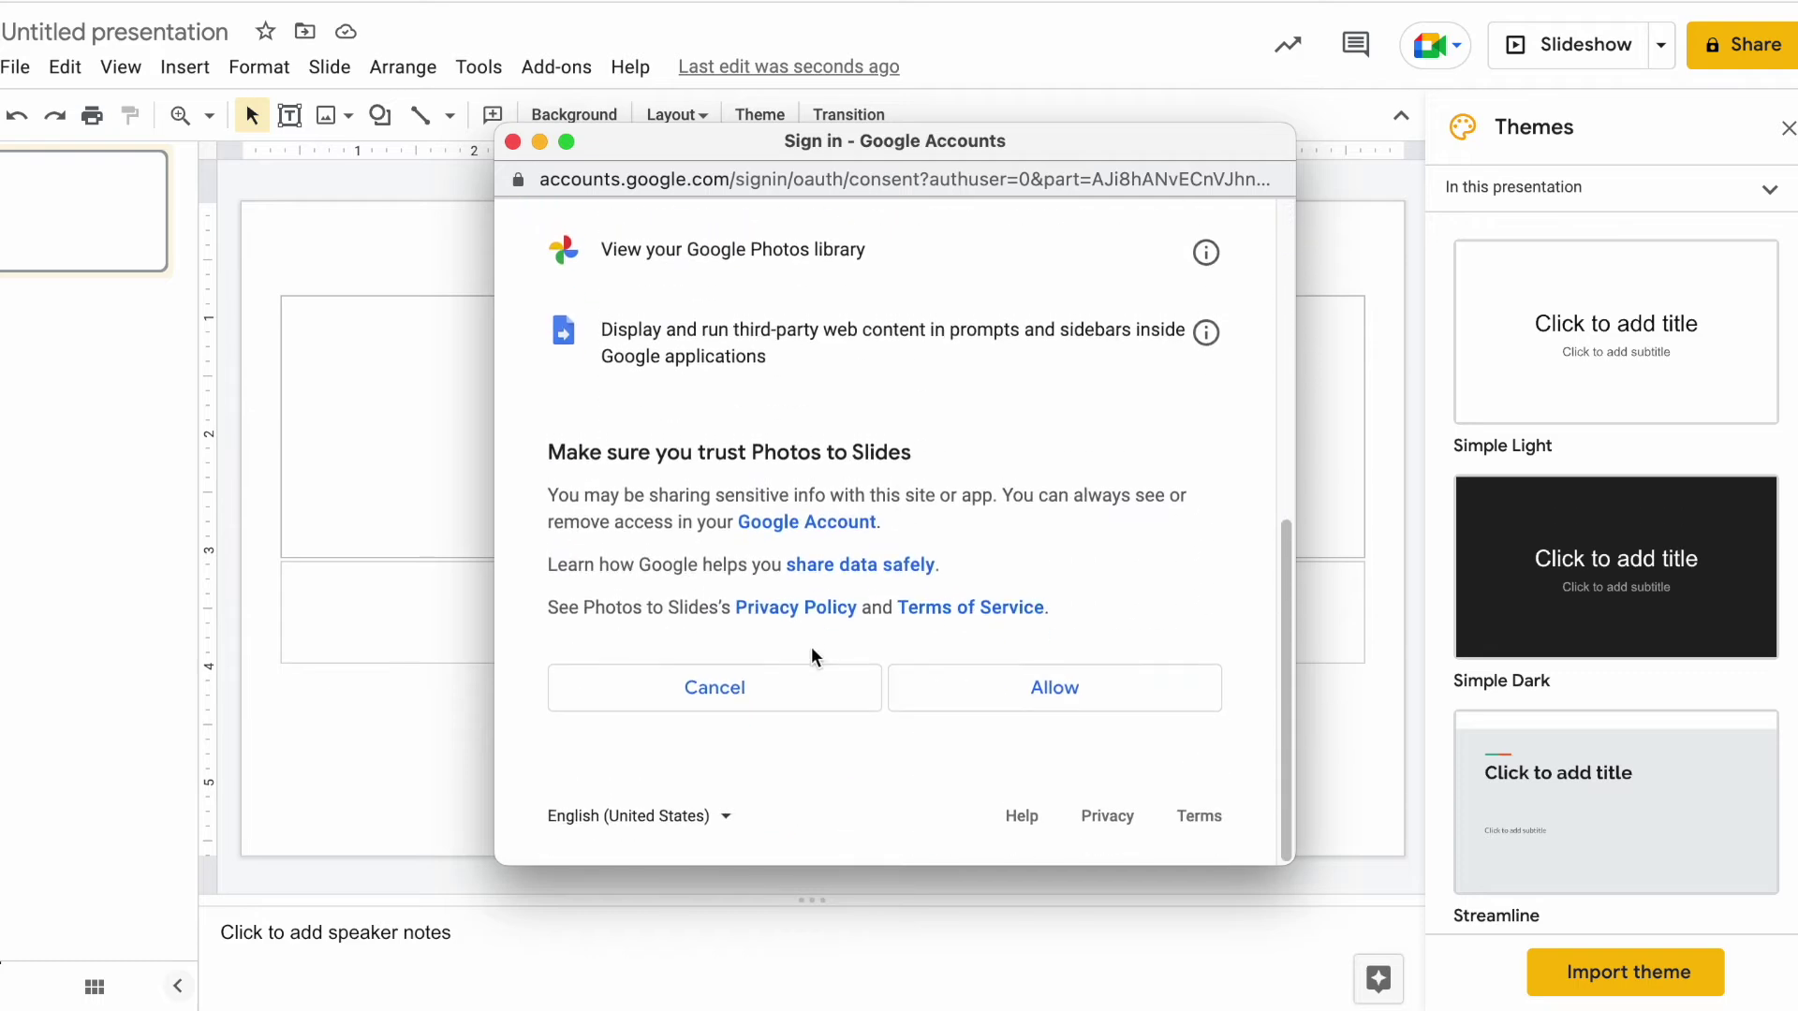
pyautogui.click(1026, 694)
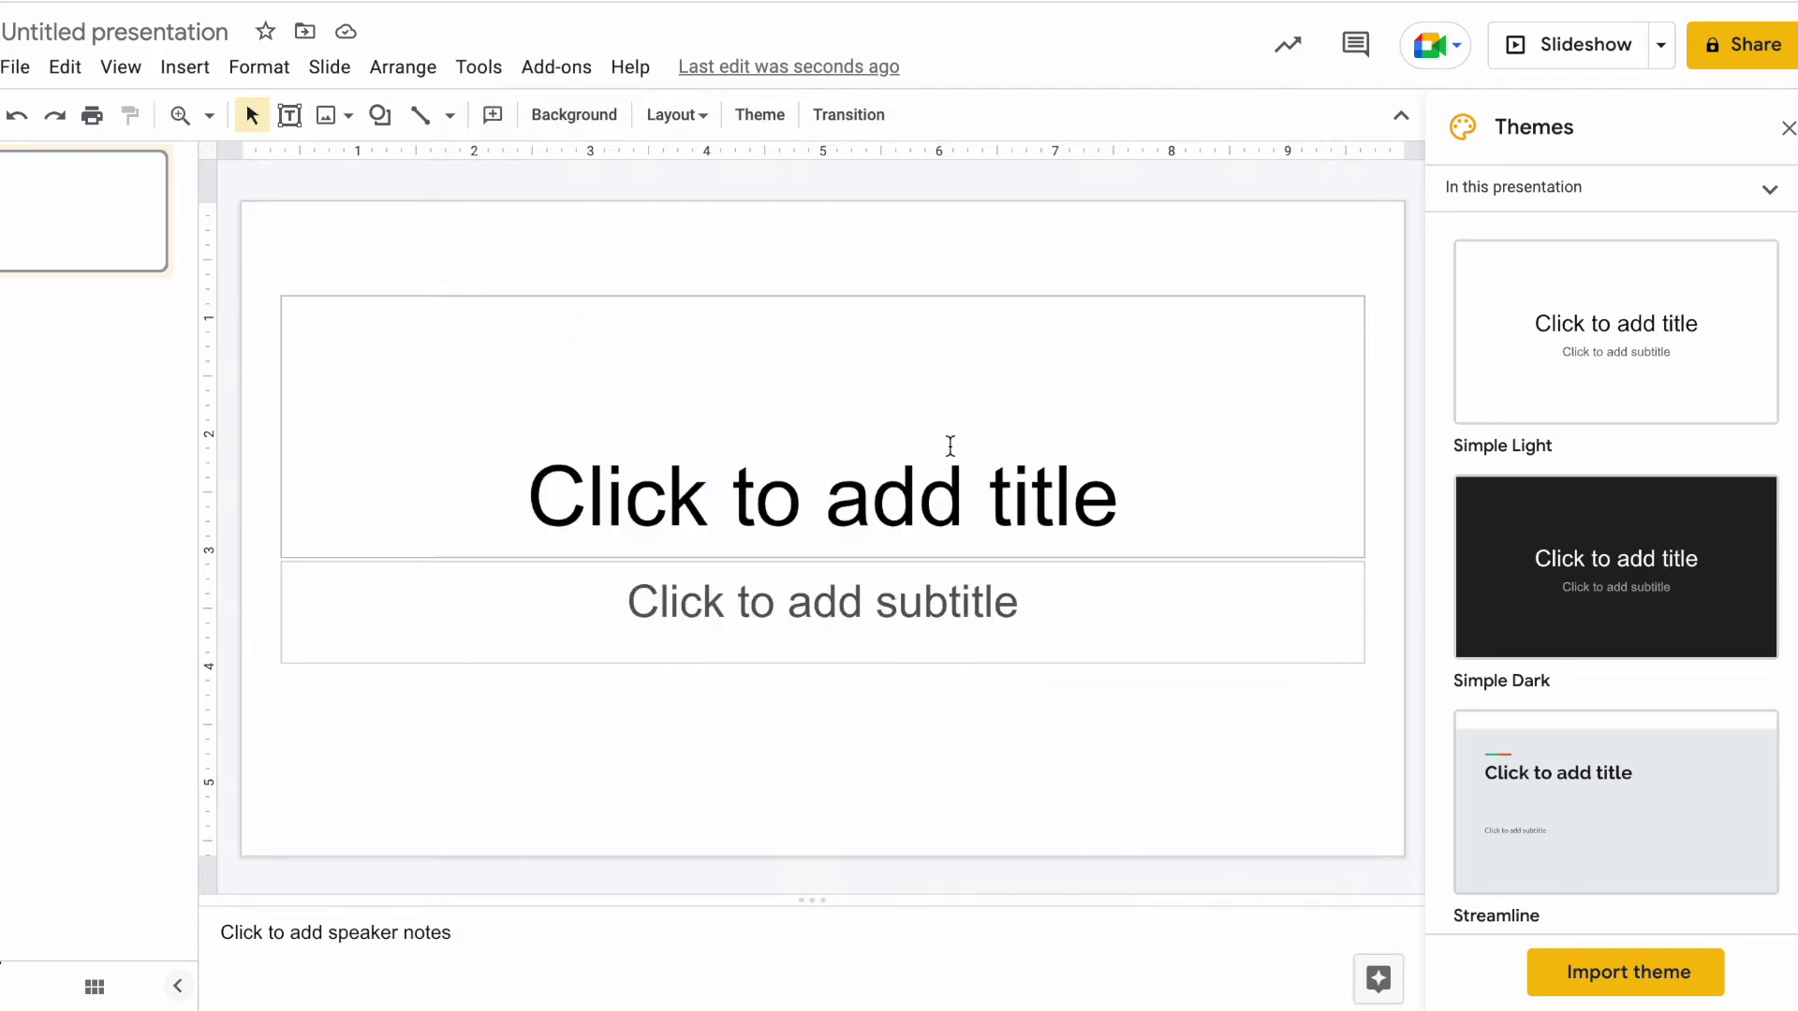
# Step: Import the Turtles folder from Photo Carousel as slides using the Photos to Slides Drive Folder option
pyautogui.click(558, 68)
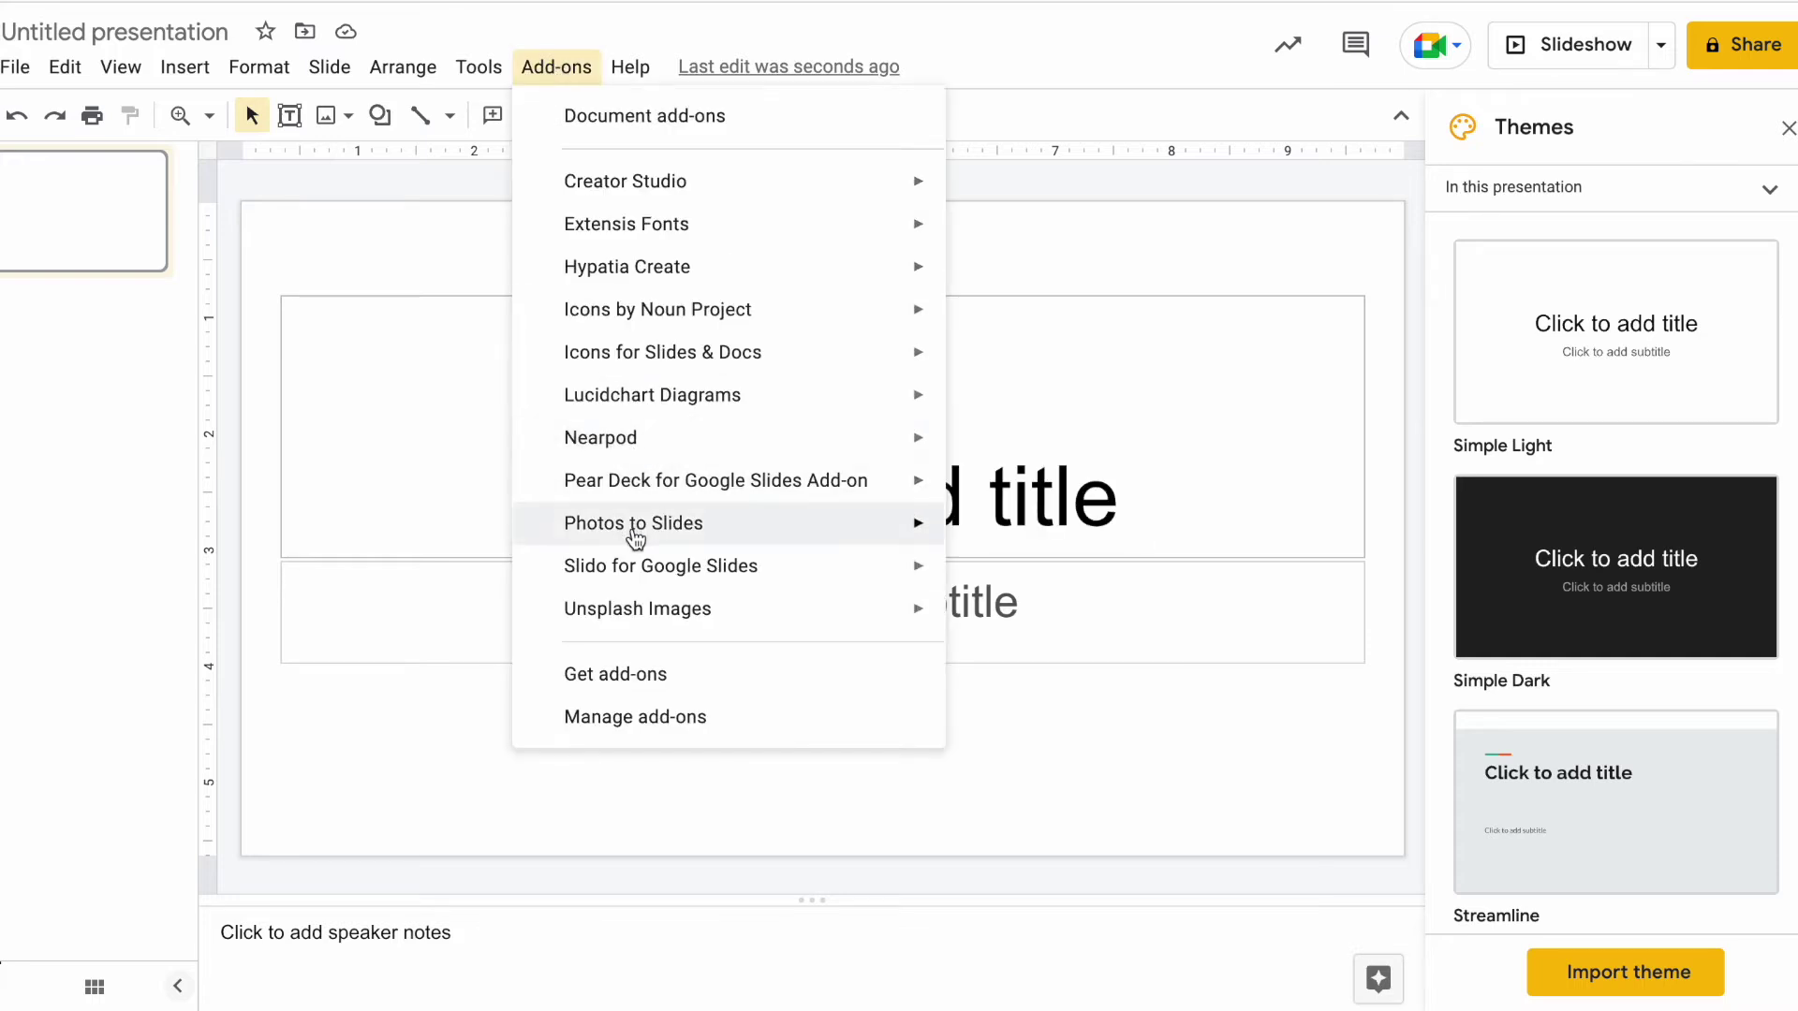
pyautogui.moveTo(630, 525)
pyautogui.click(1008, 543)
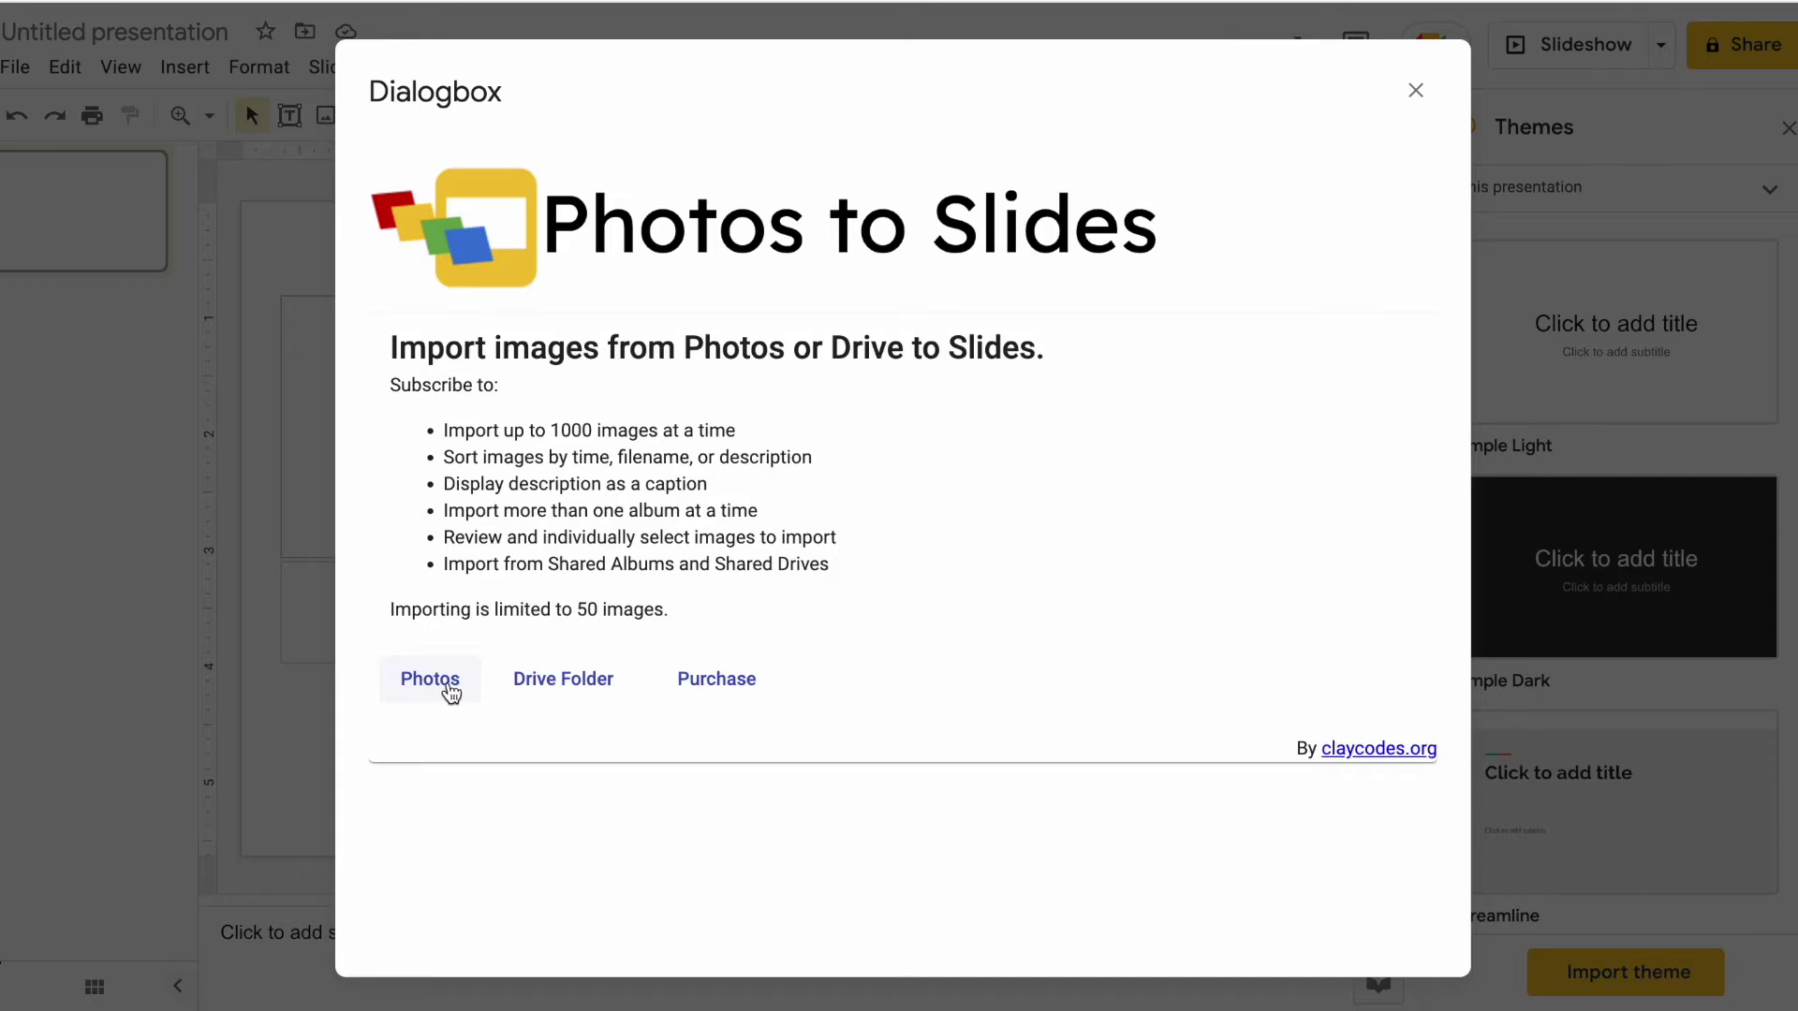
pyautogui.click(450, 691)
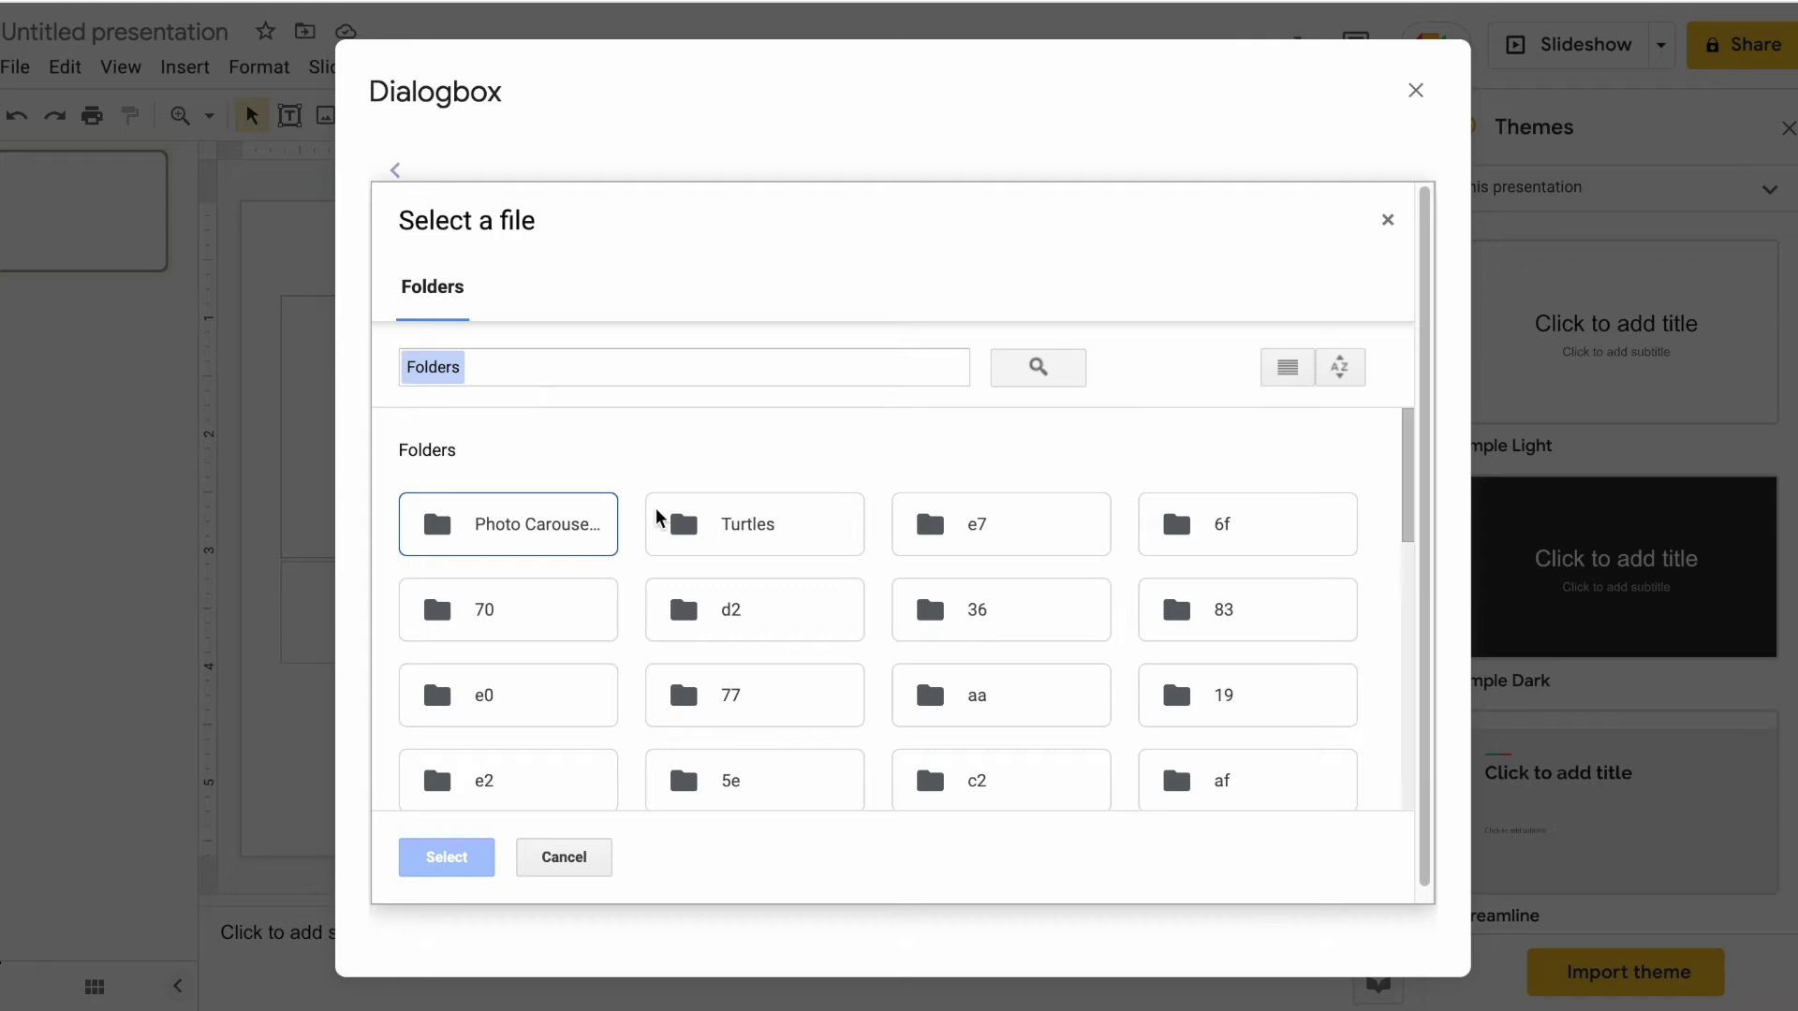
pyautogui.doubleClick(543, 538)
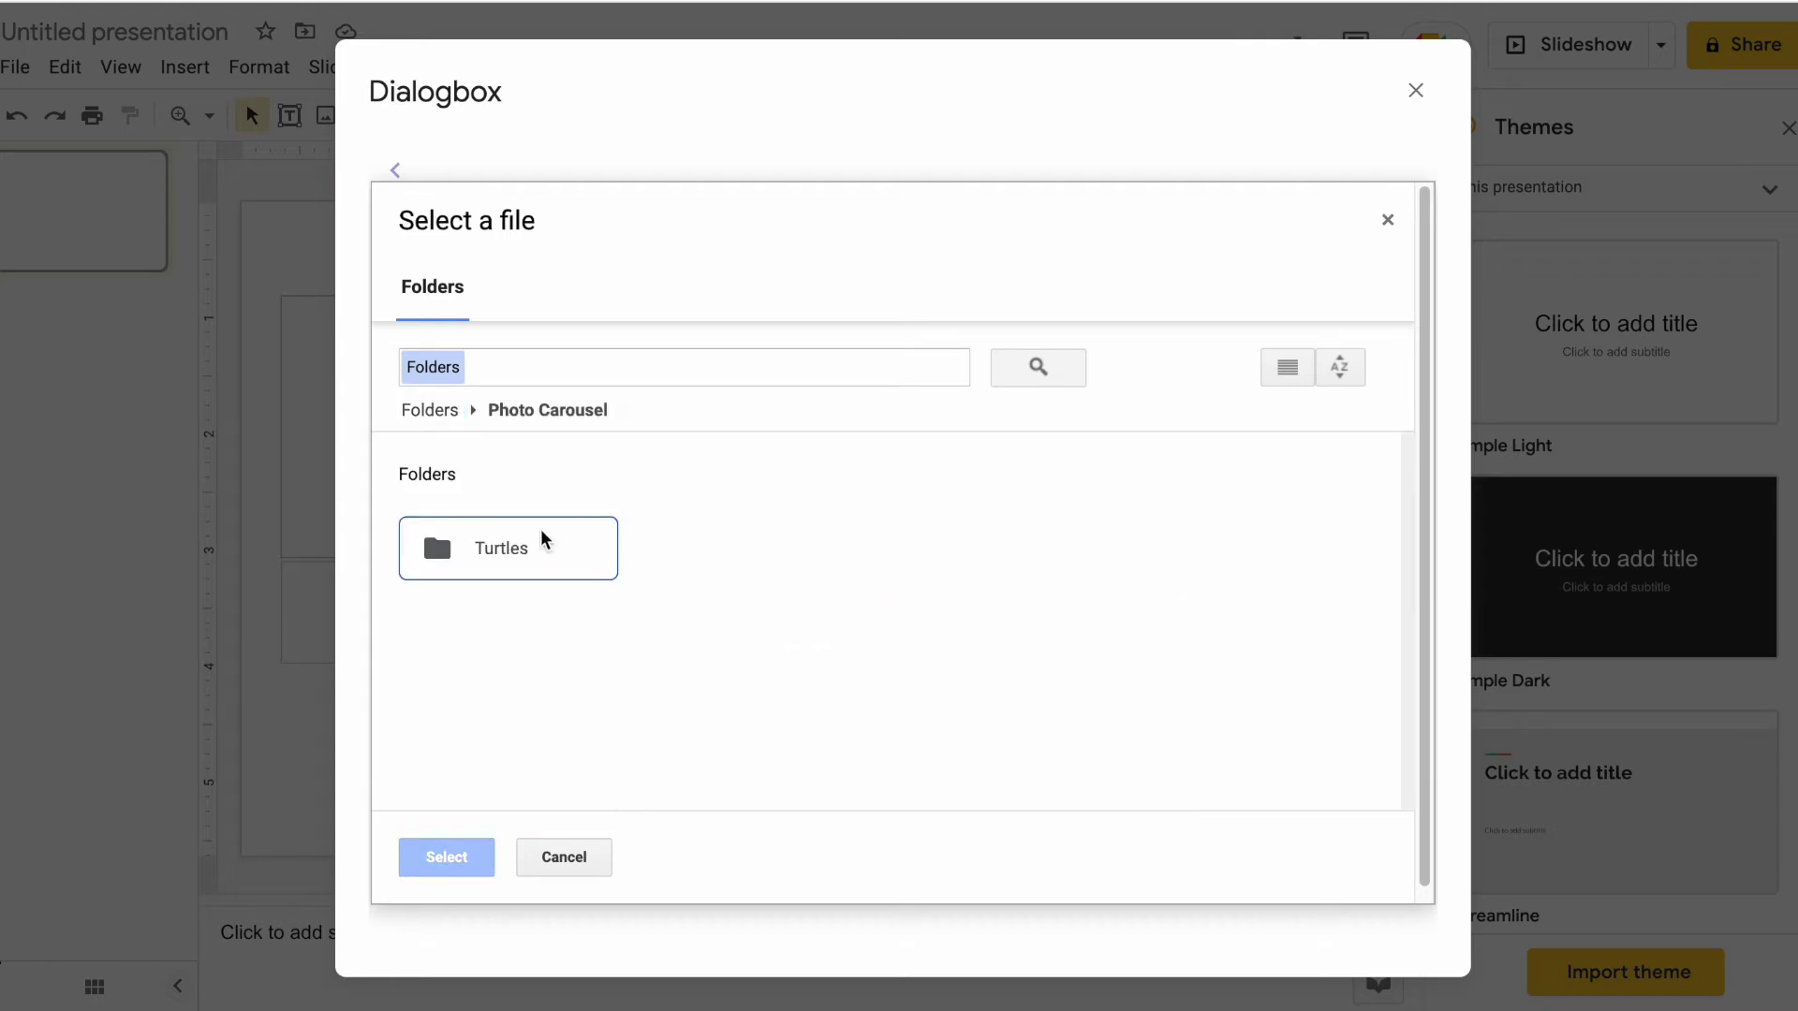
pyautogui.click(512, 559)
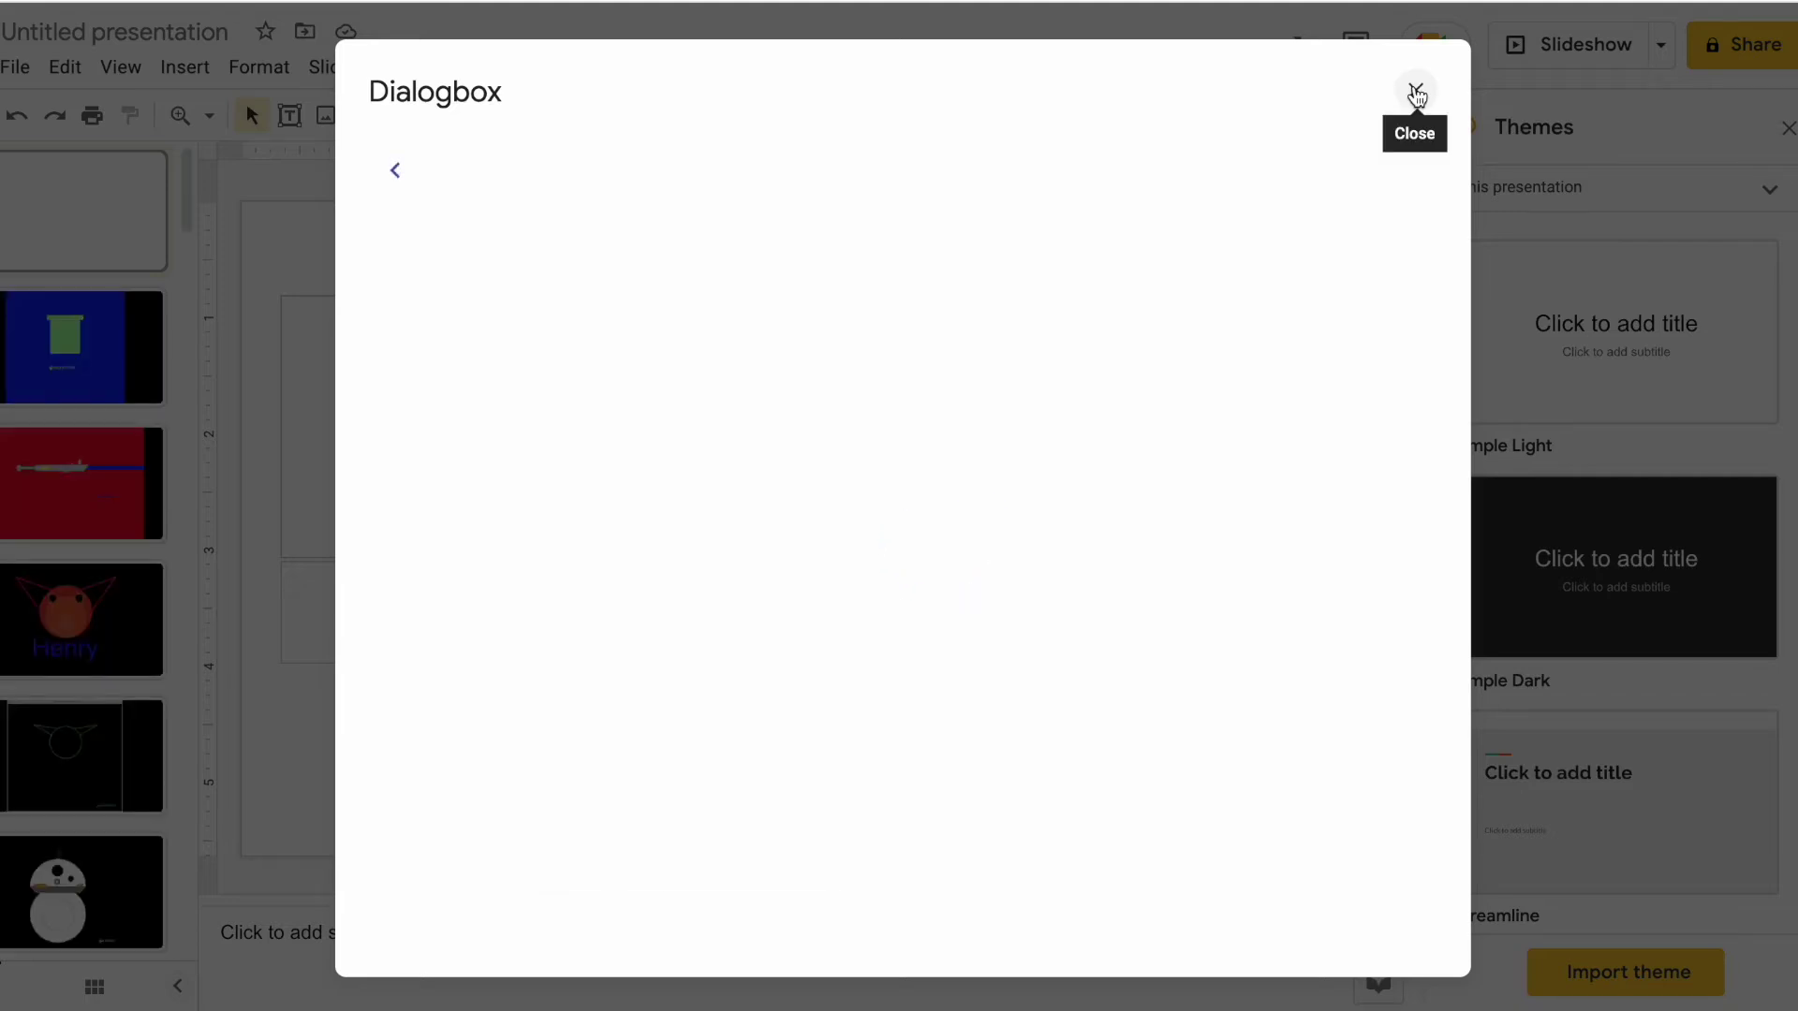
# Step: Close the import dialog, delete the blank title slide, and review the turtle slides
pyautogui.click(1417, 93)
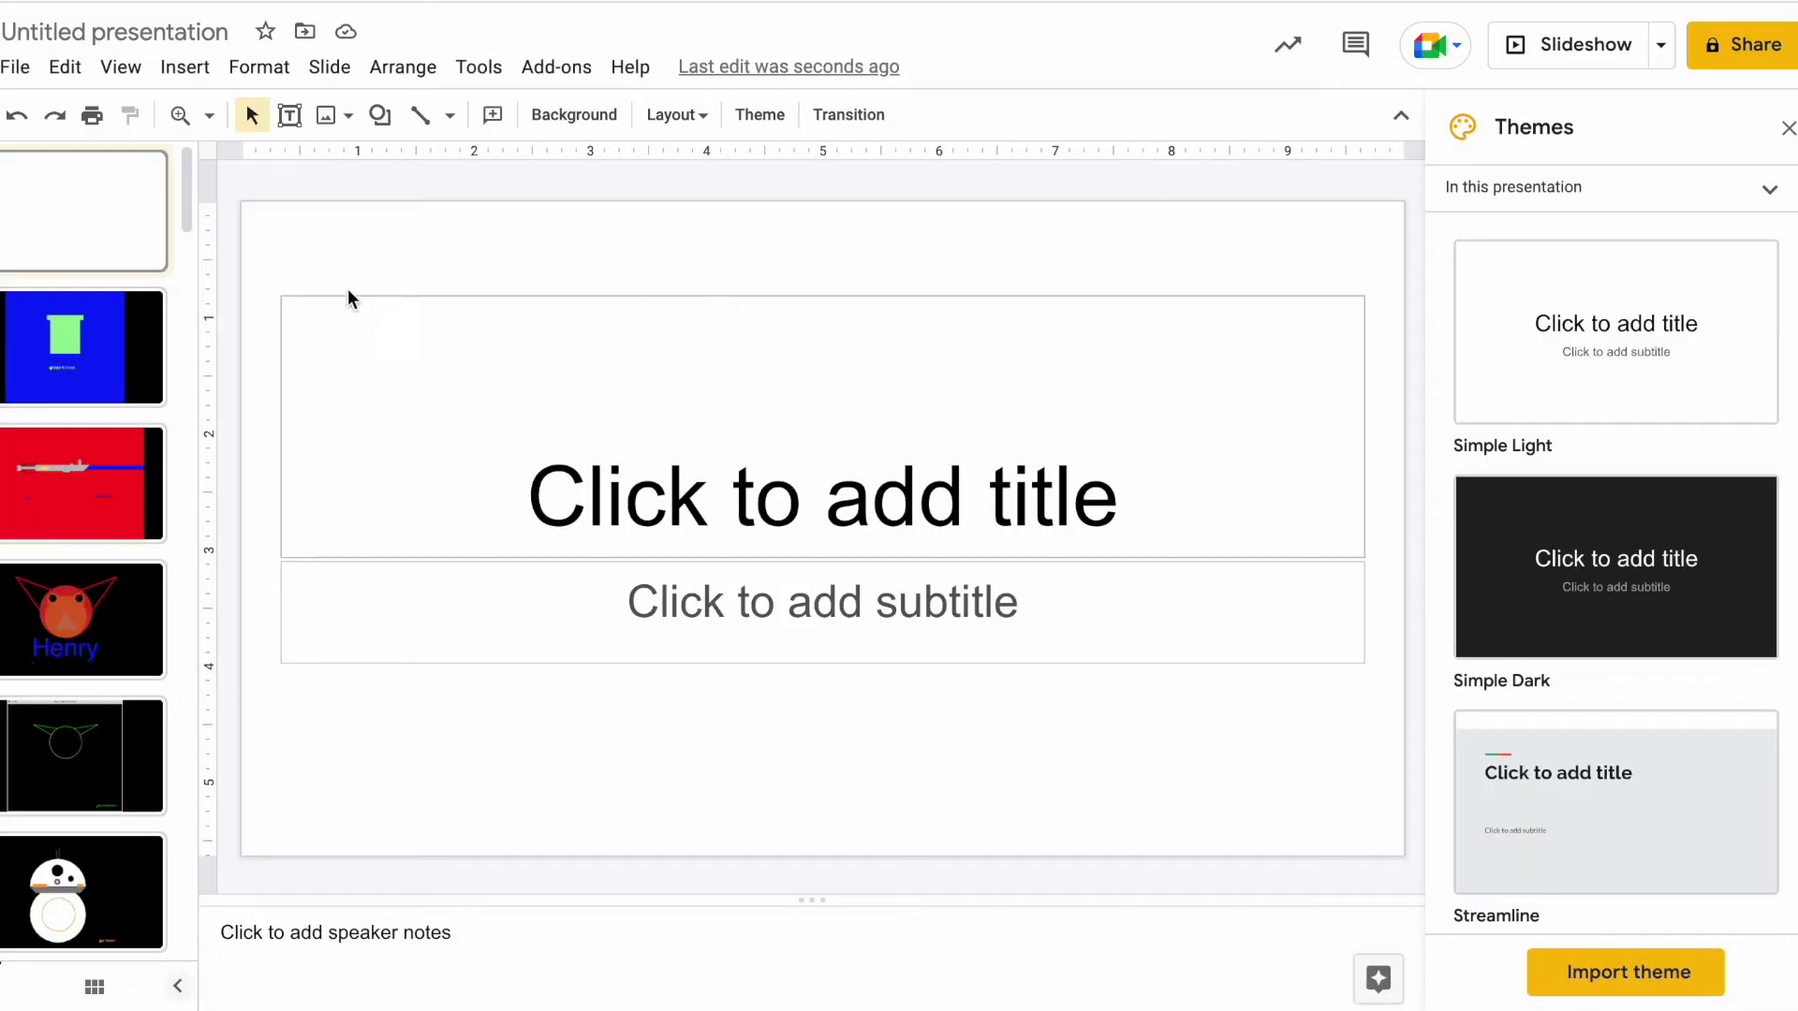
pyautogui.press('Delete')
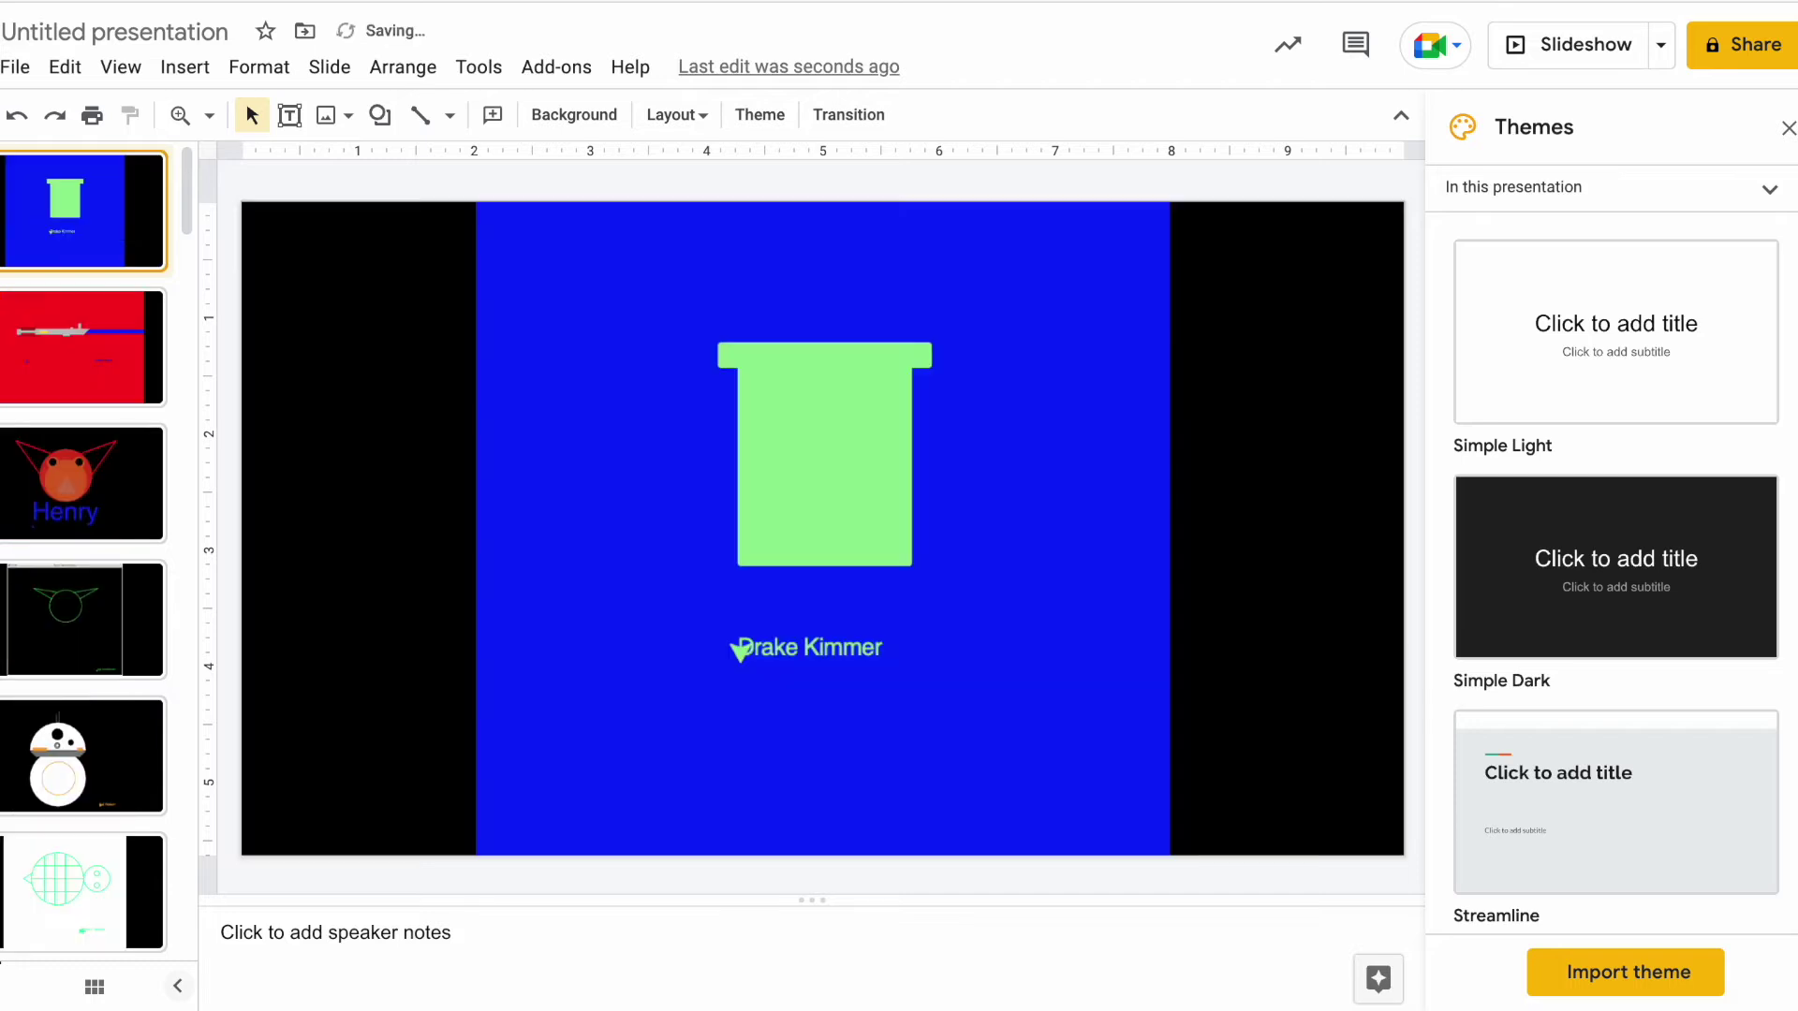
pyautogui.scroll(-15, 152, 506)
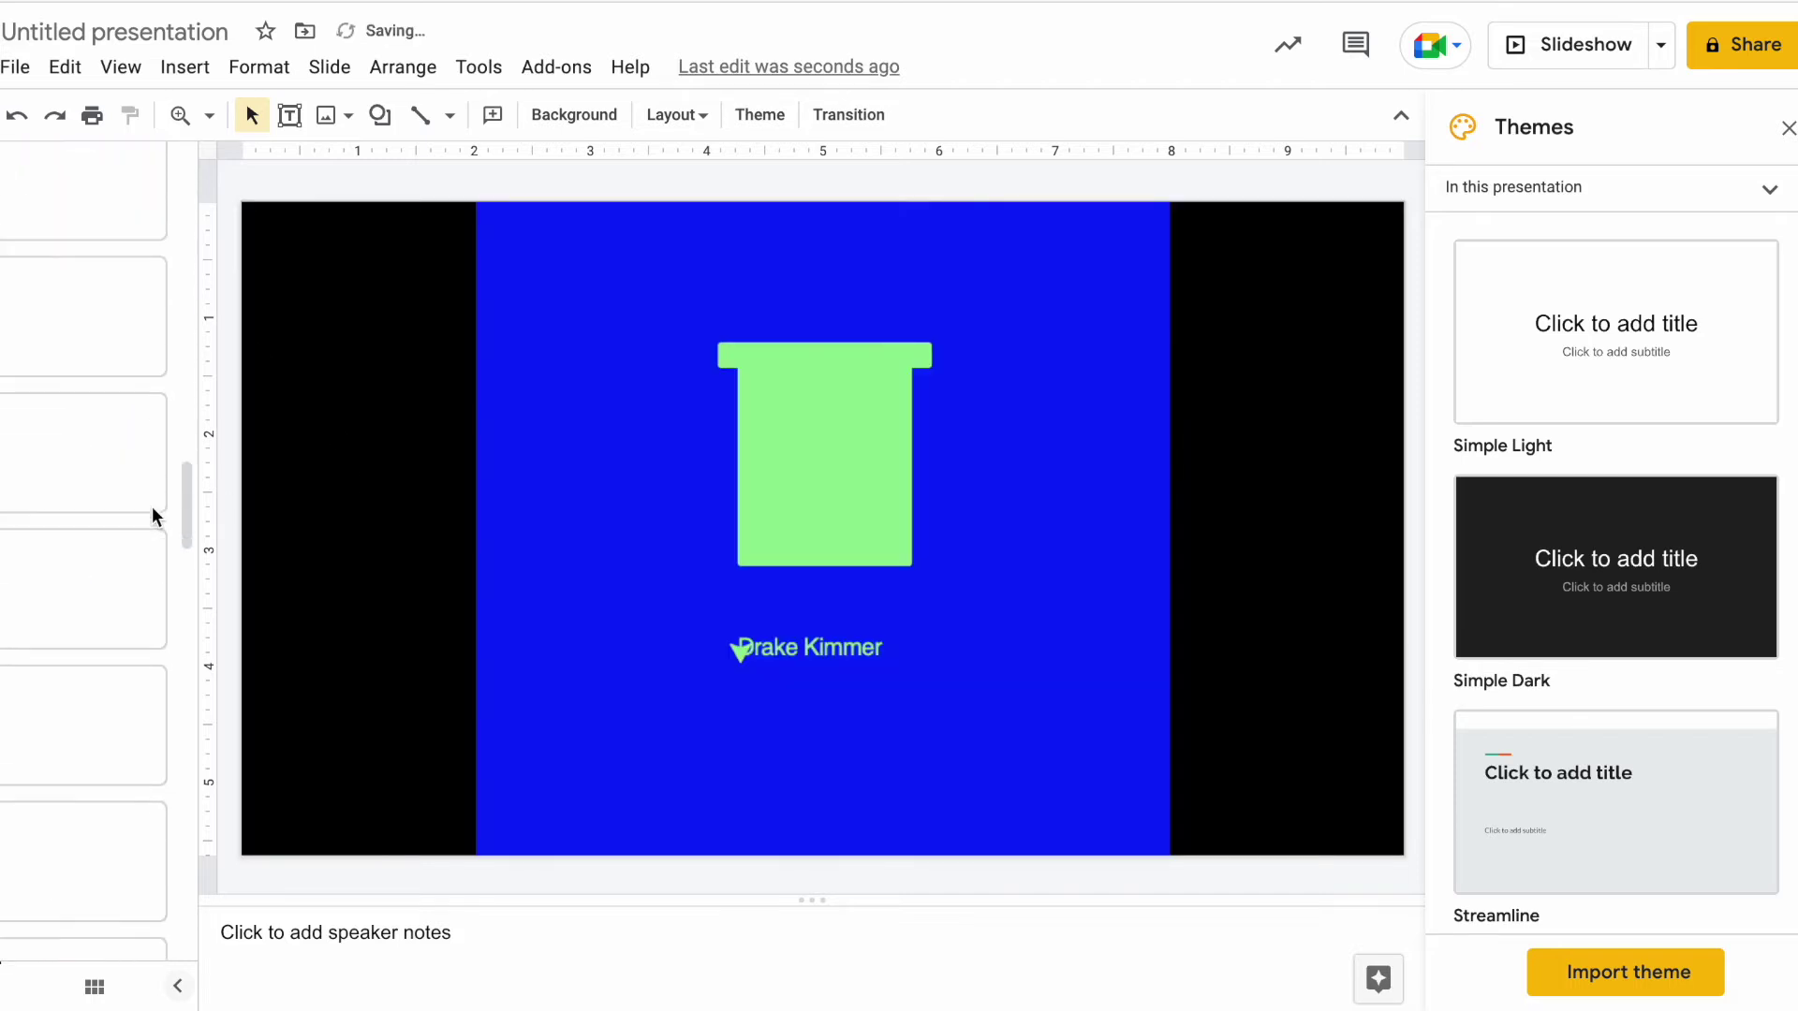
pyautogui.scroll(-10, 154, 515)
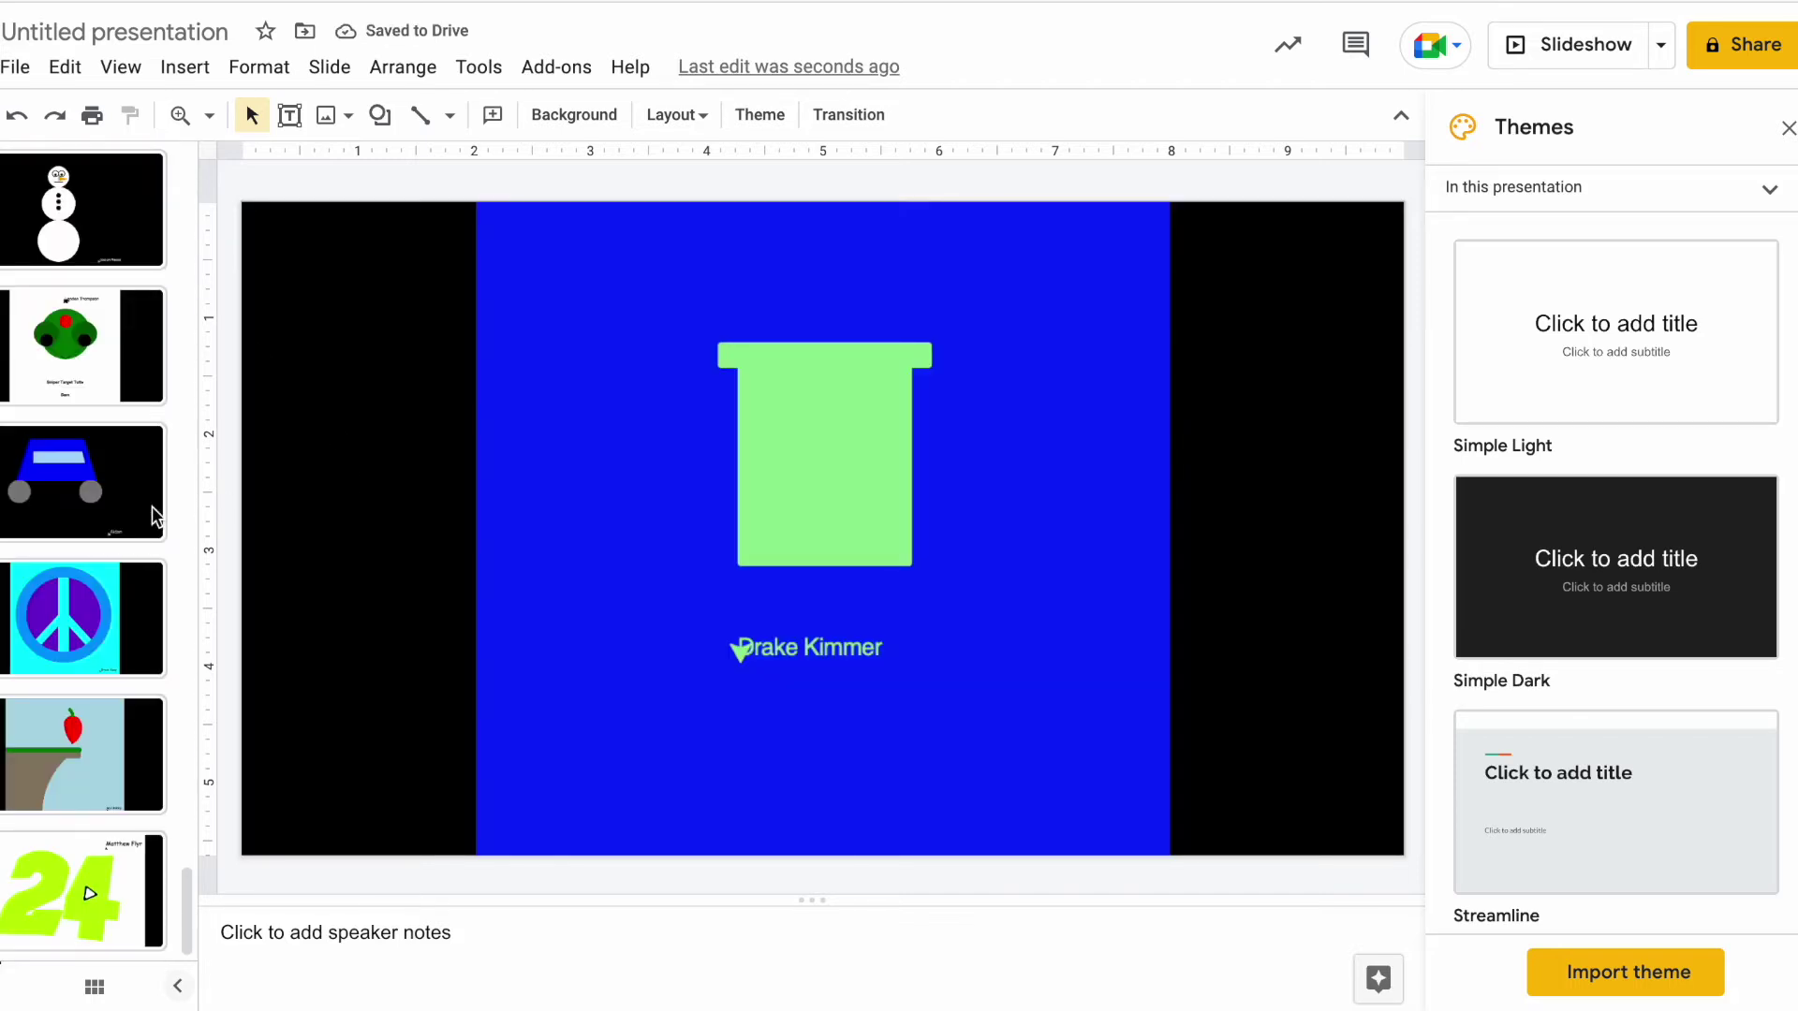
pyautogui.scroll(20, 152, 505)
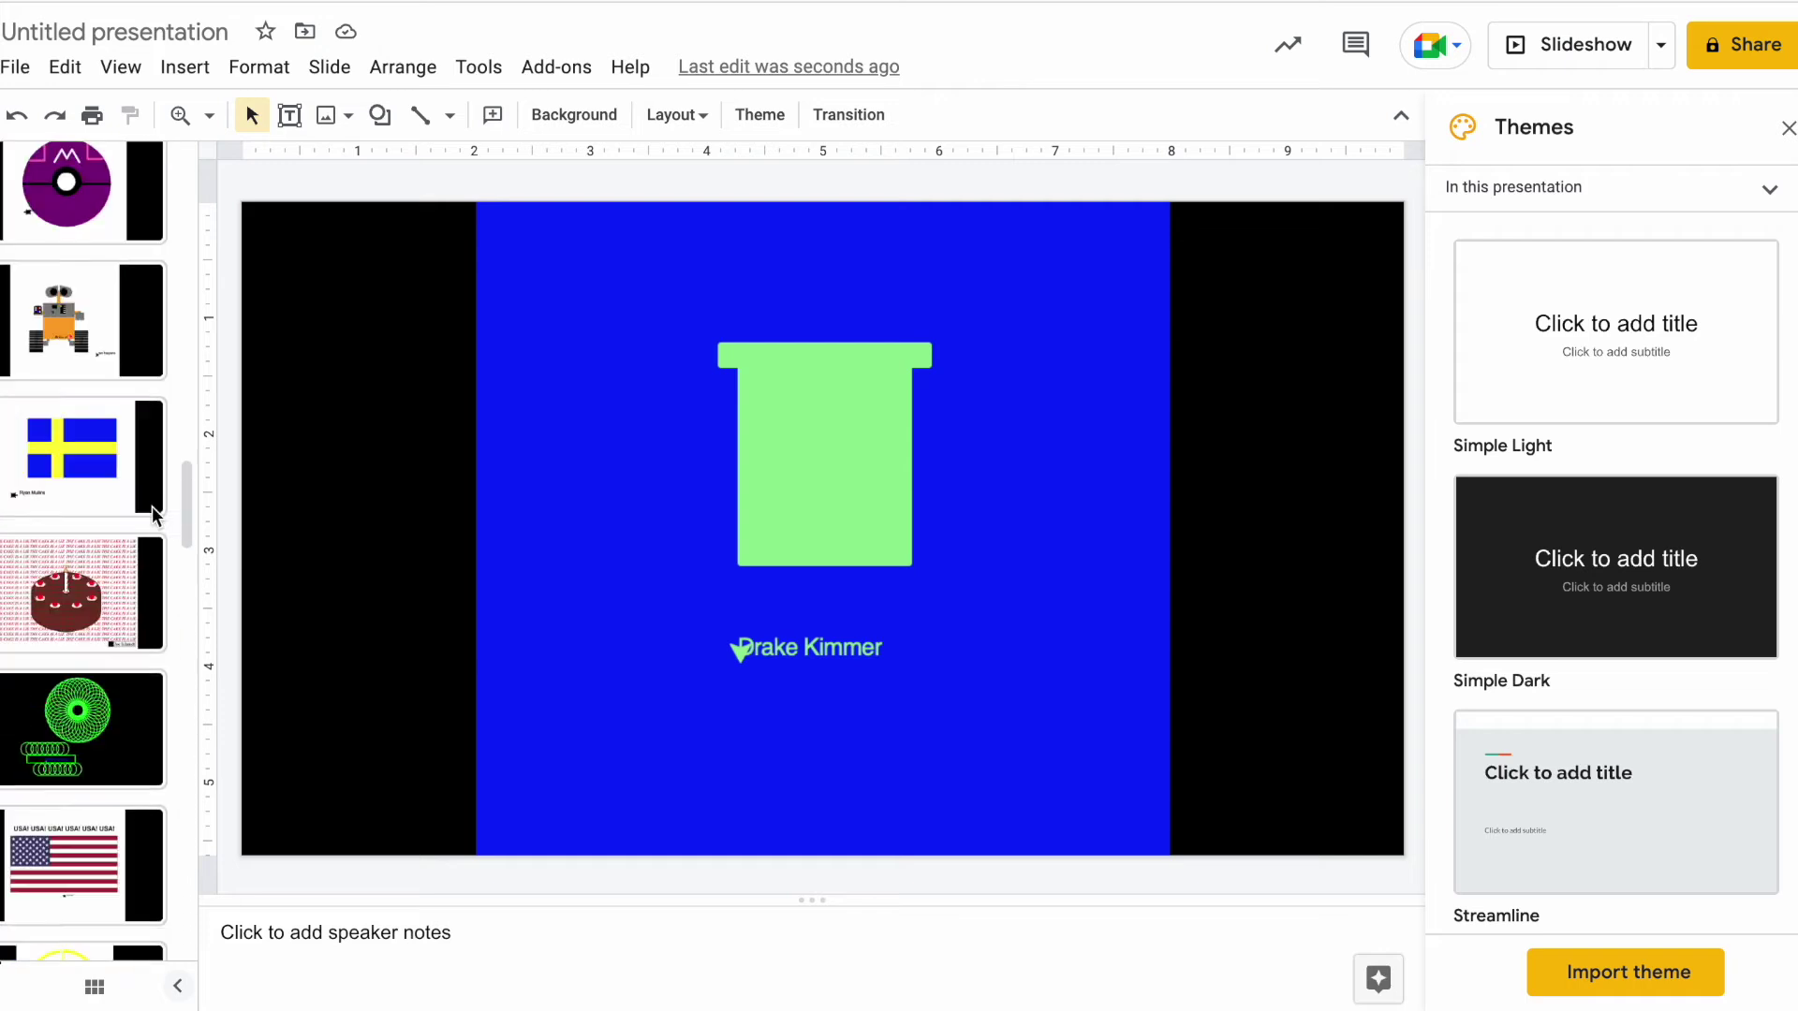
pyautogui.scroll(2, 152, 505)
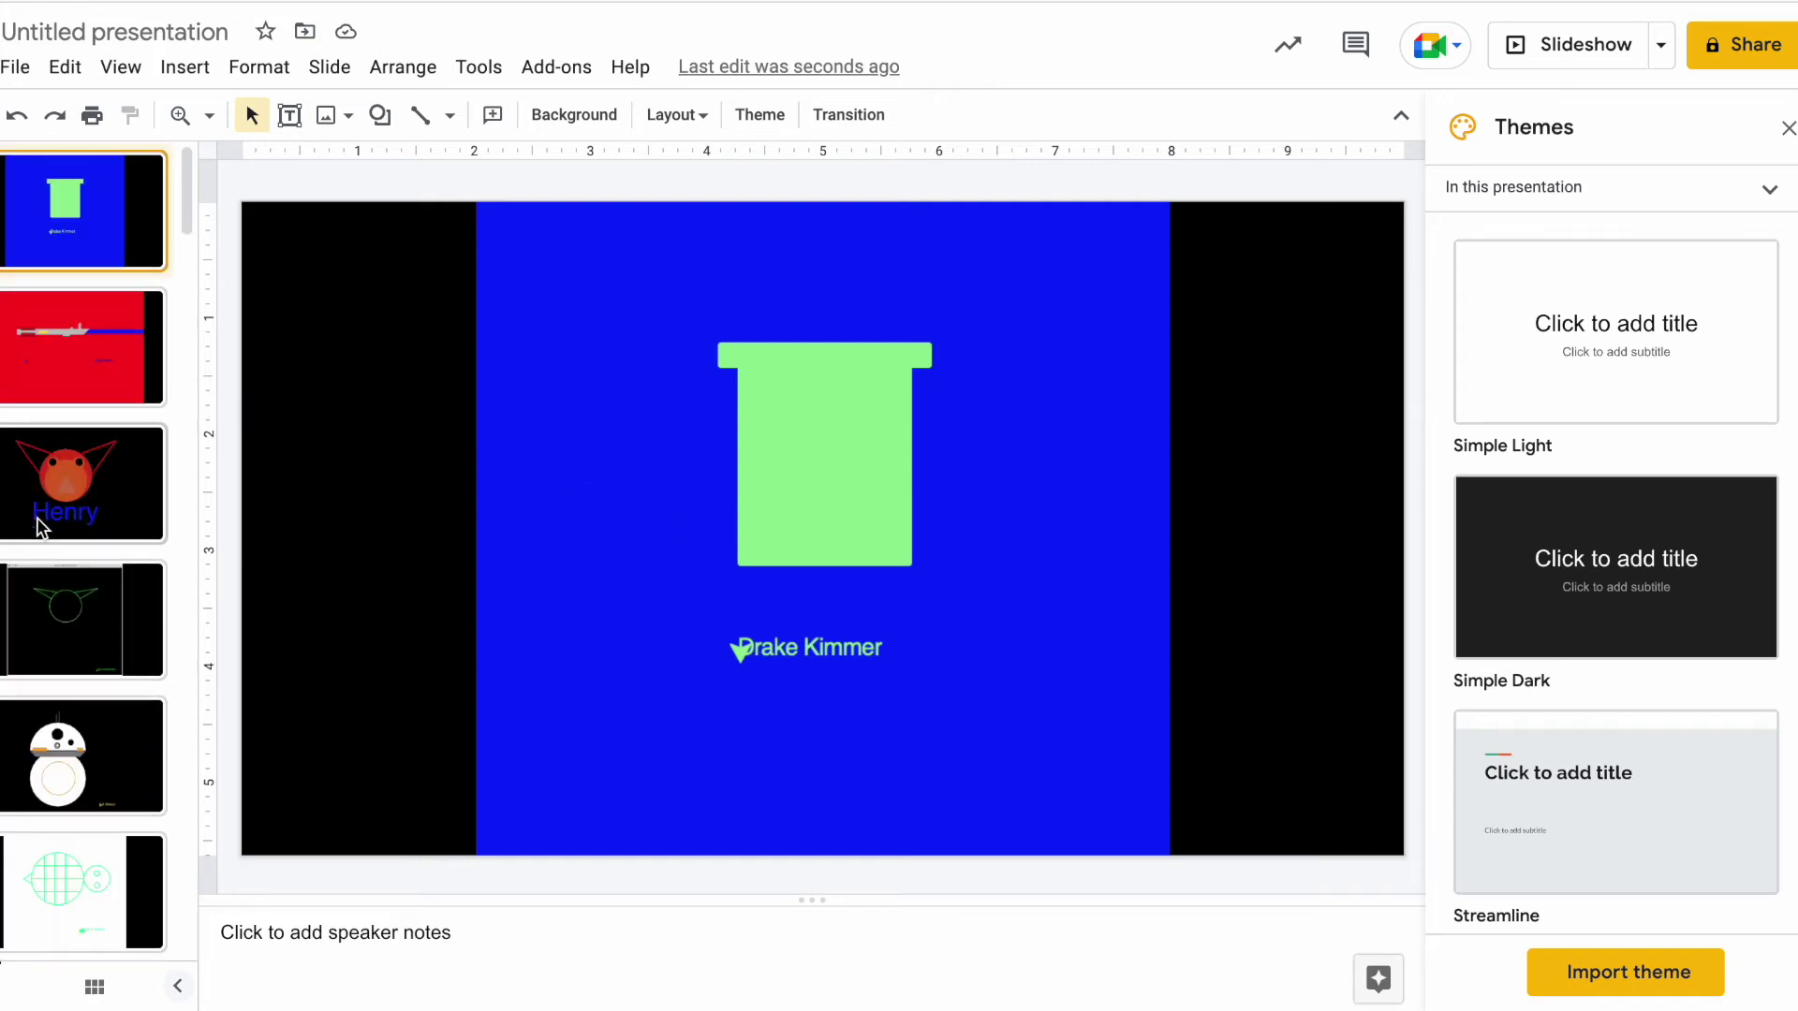
# Step: Rename the presentation from 'Untitled presentation' to 'Turtle Slideshow'
pyautogui.scroll(-15, 75, 475)
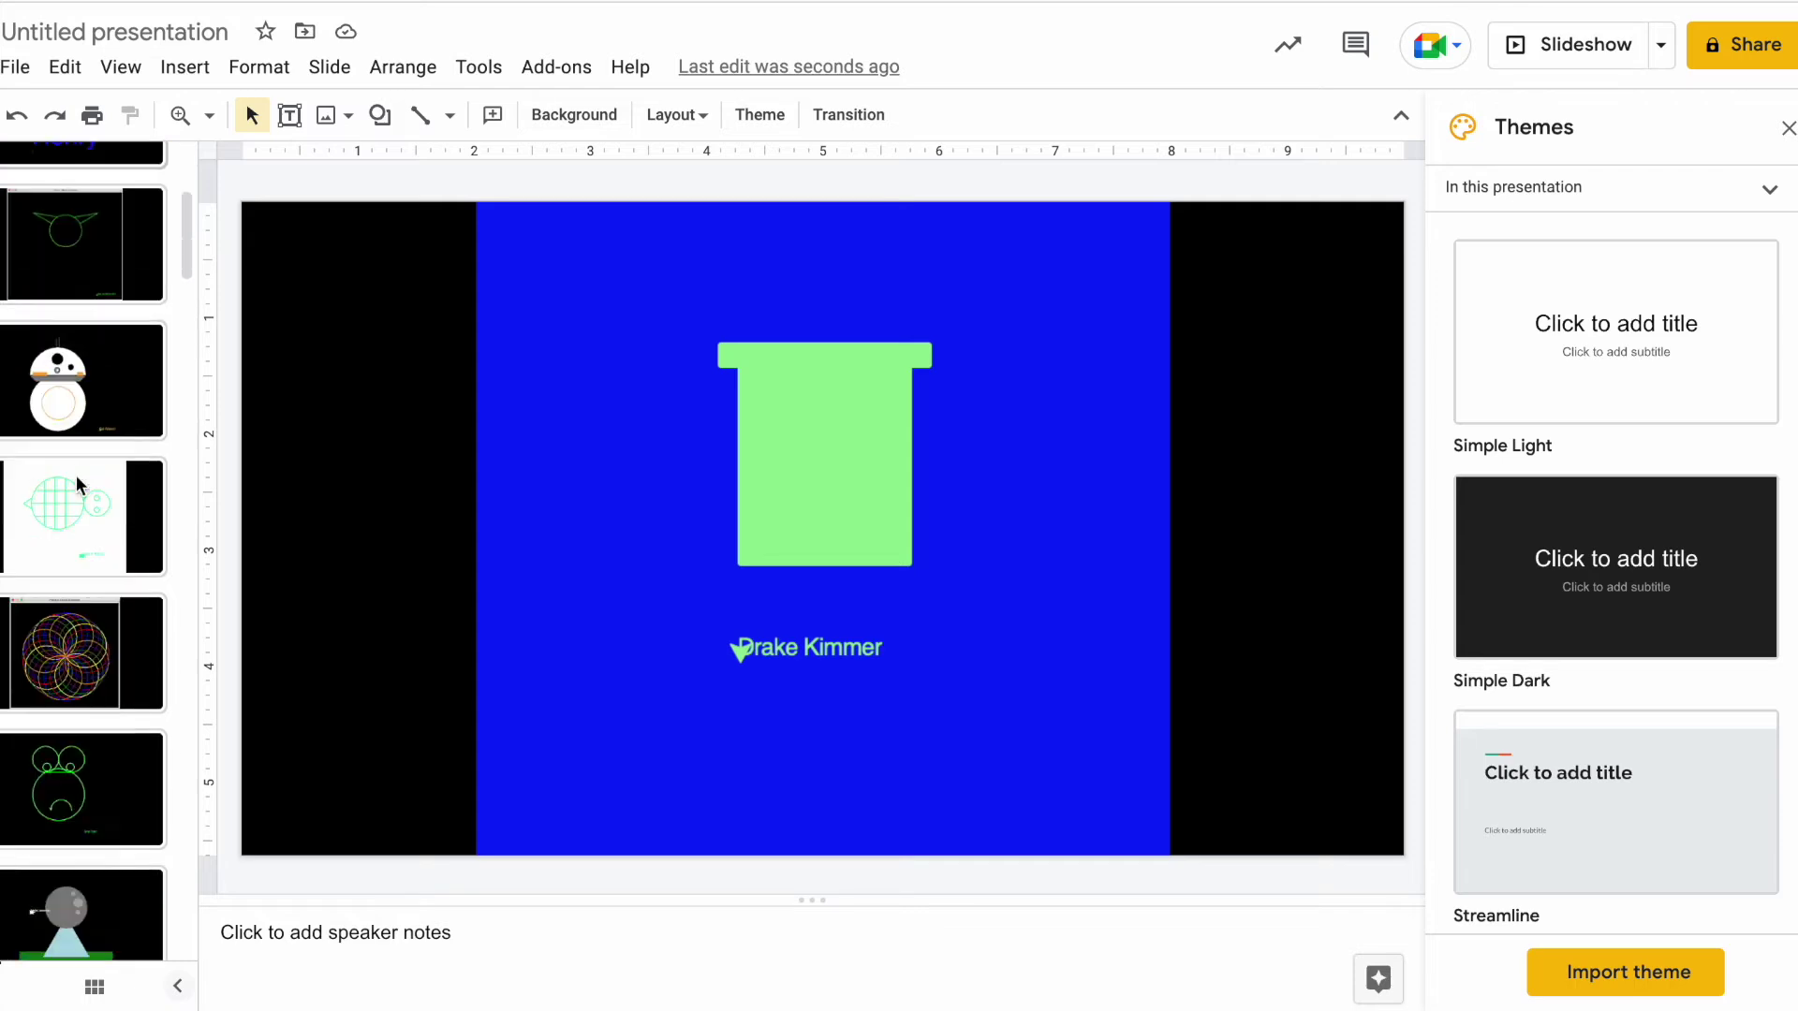
pyautogui.scroll(5, 76, 475)
pyautogui.scroll(-10, 76, 474)
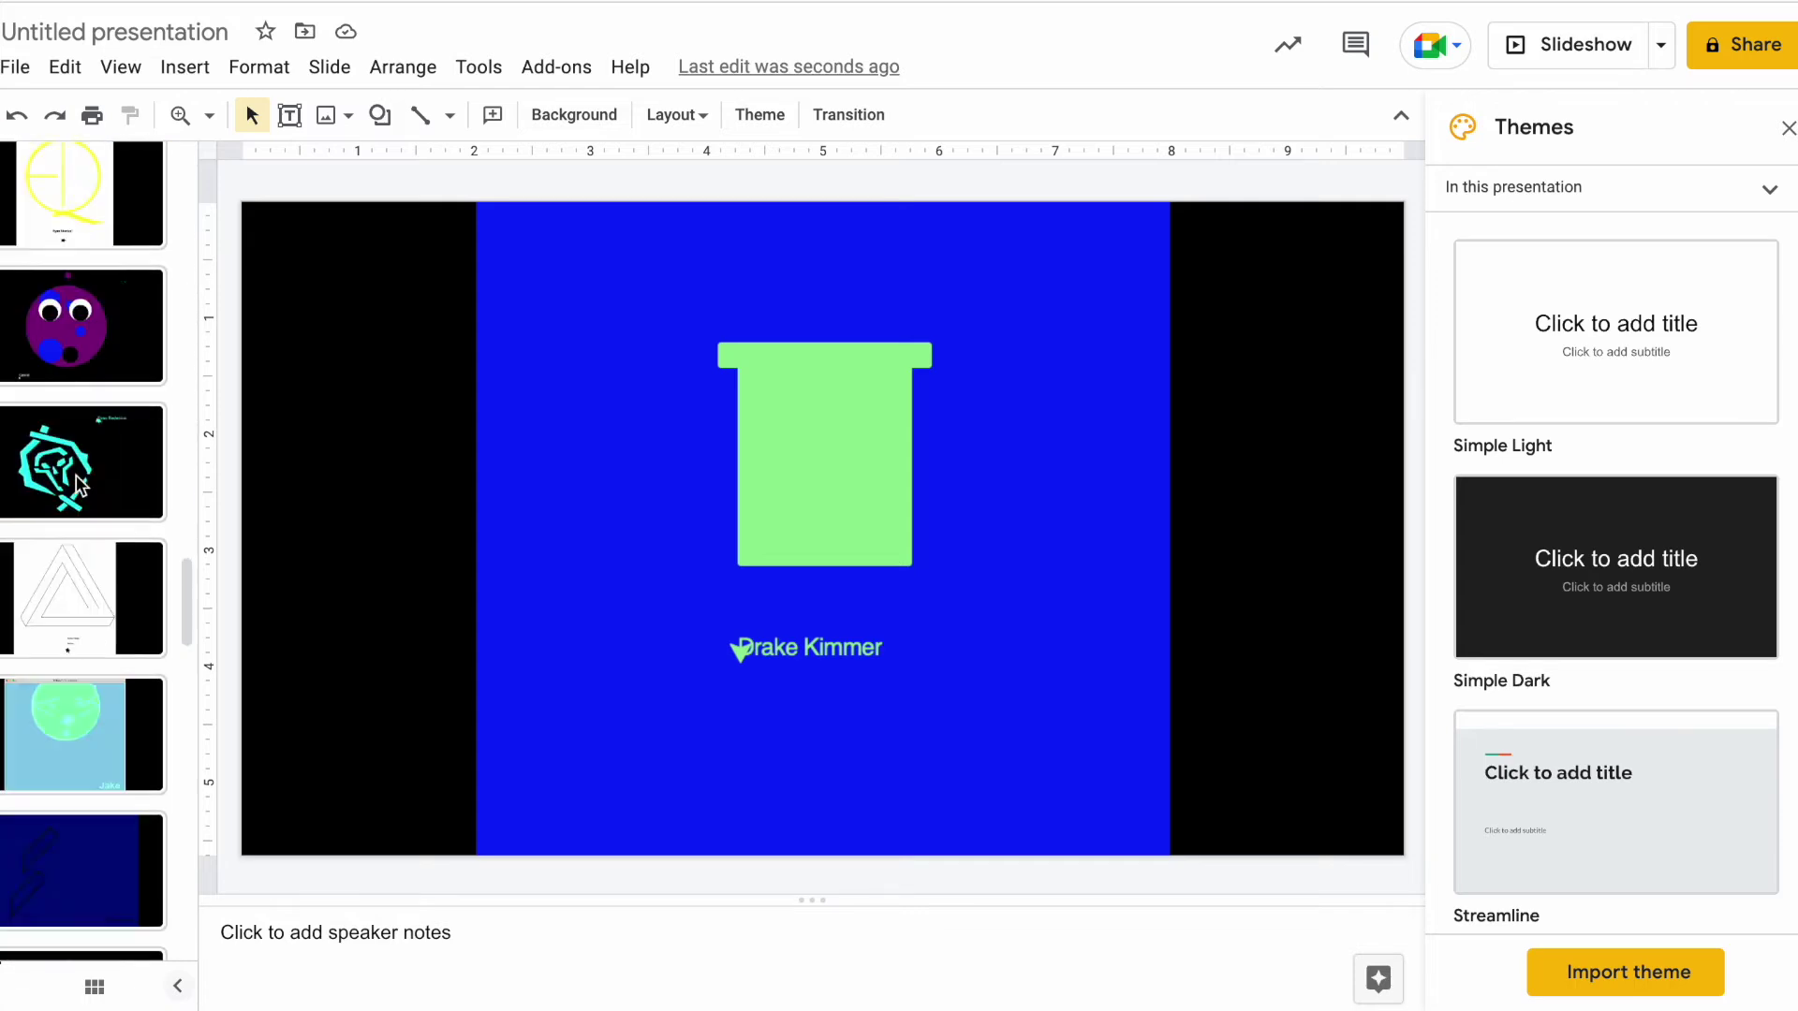
pyautogui.scroll(15, 76, 475)
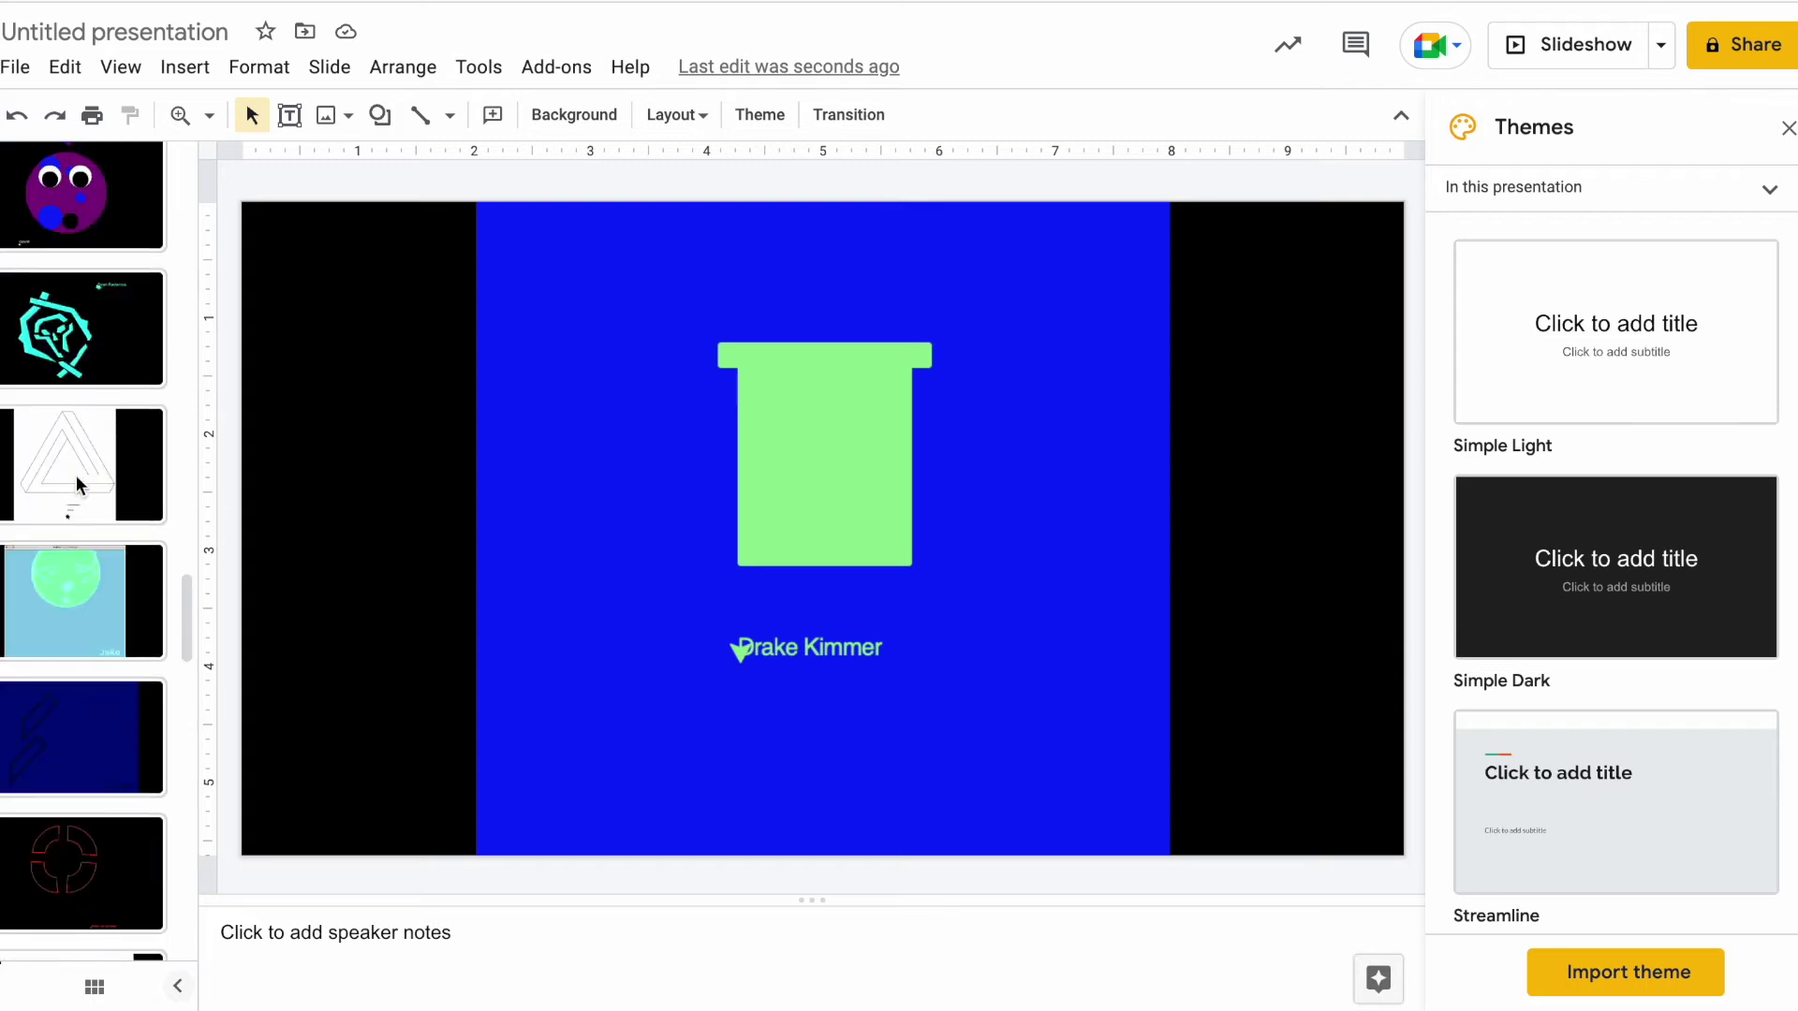
pyautogui.click(156, 33)
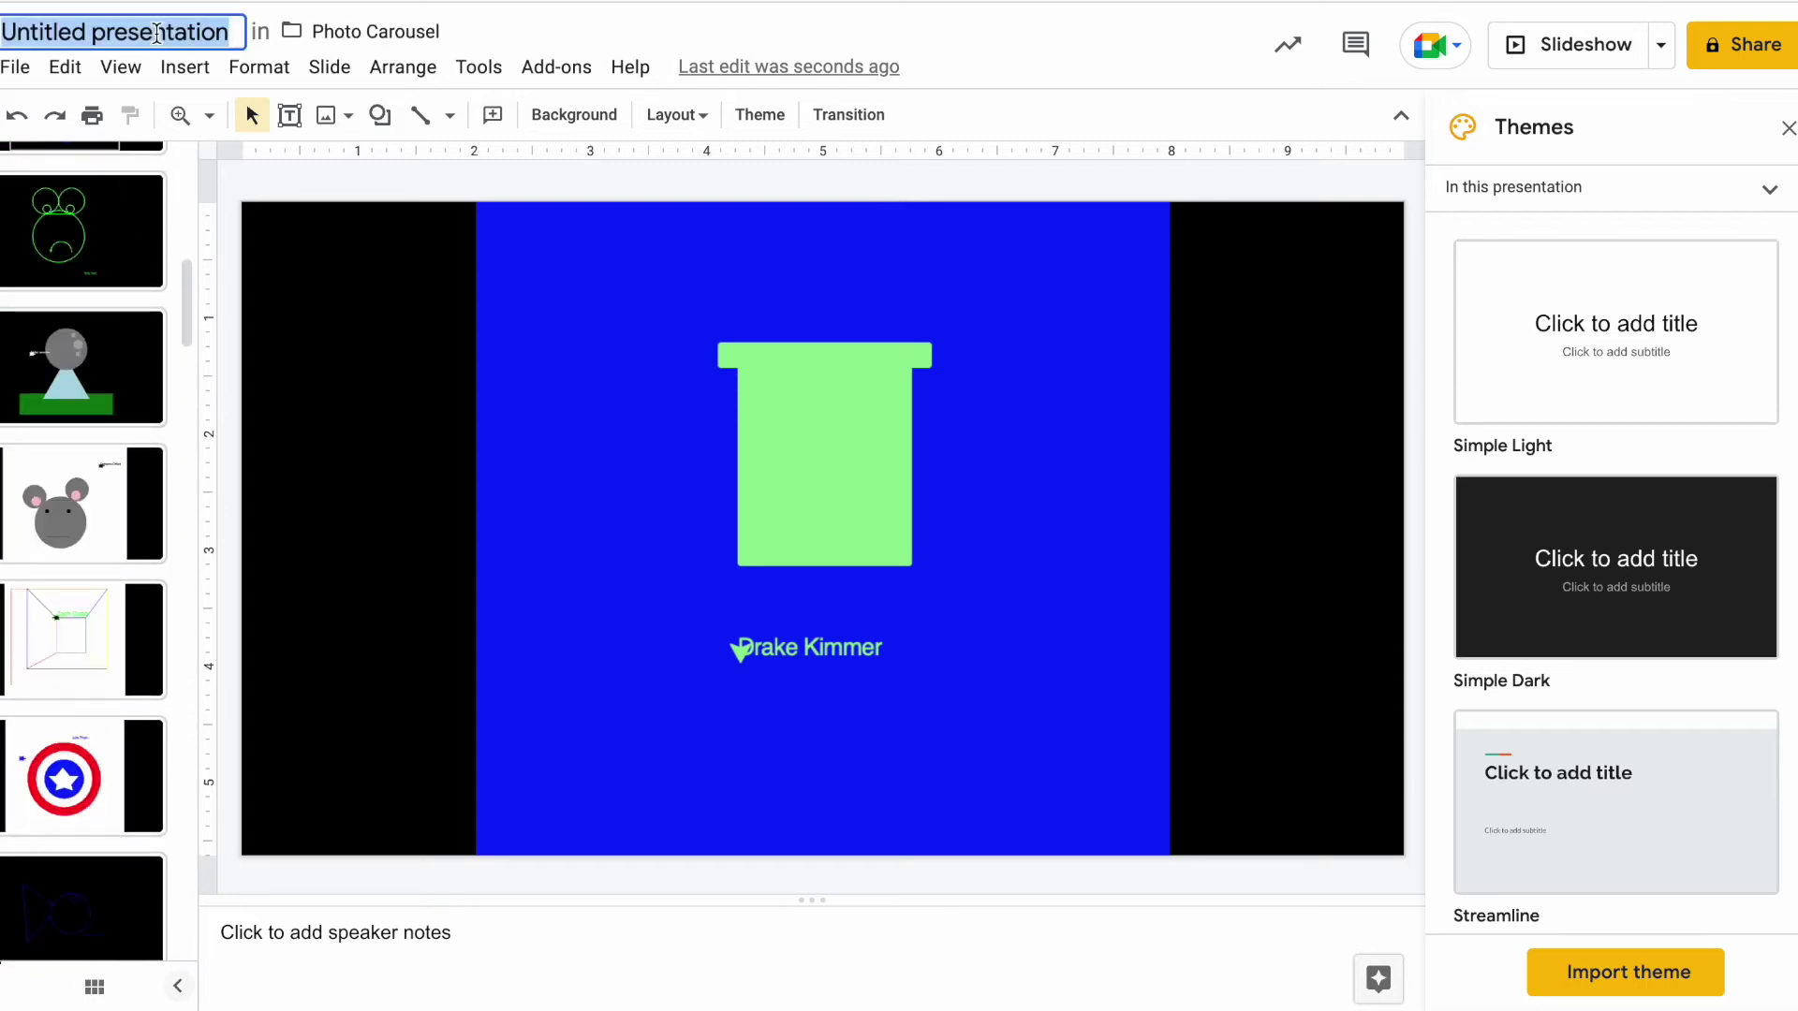
pyautogui.write('Tur')
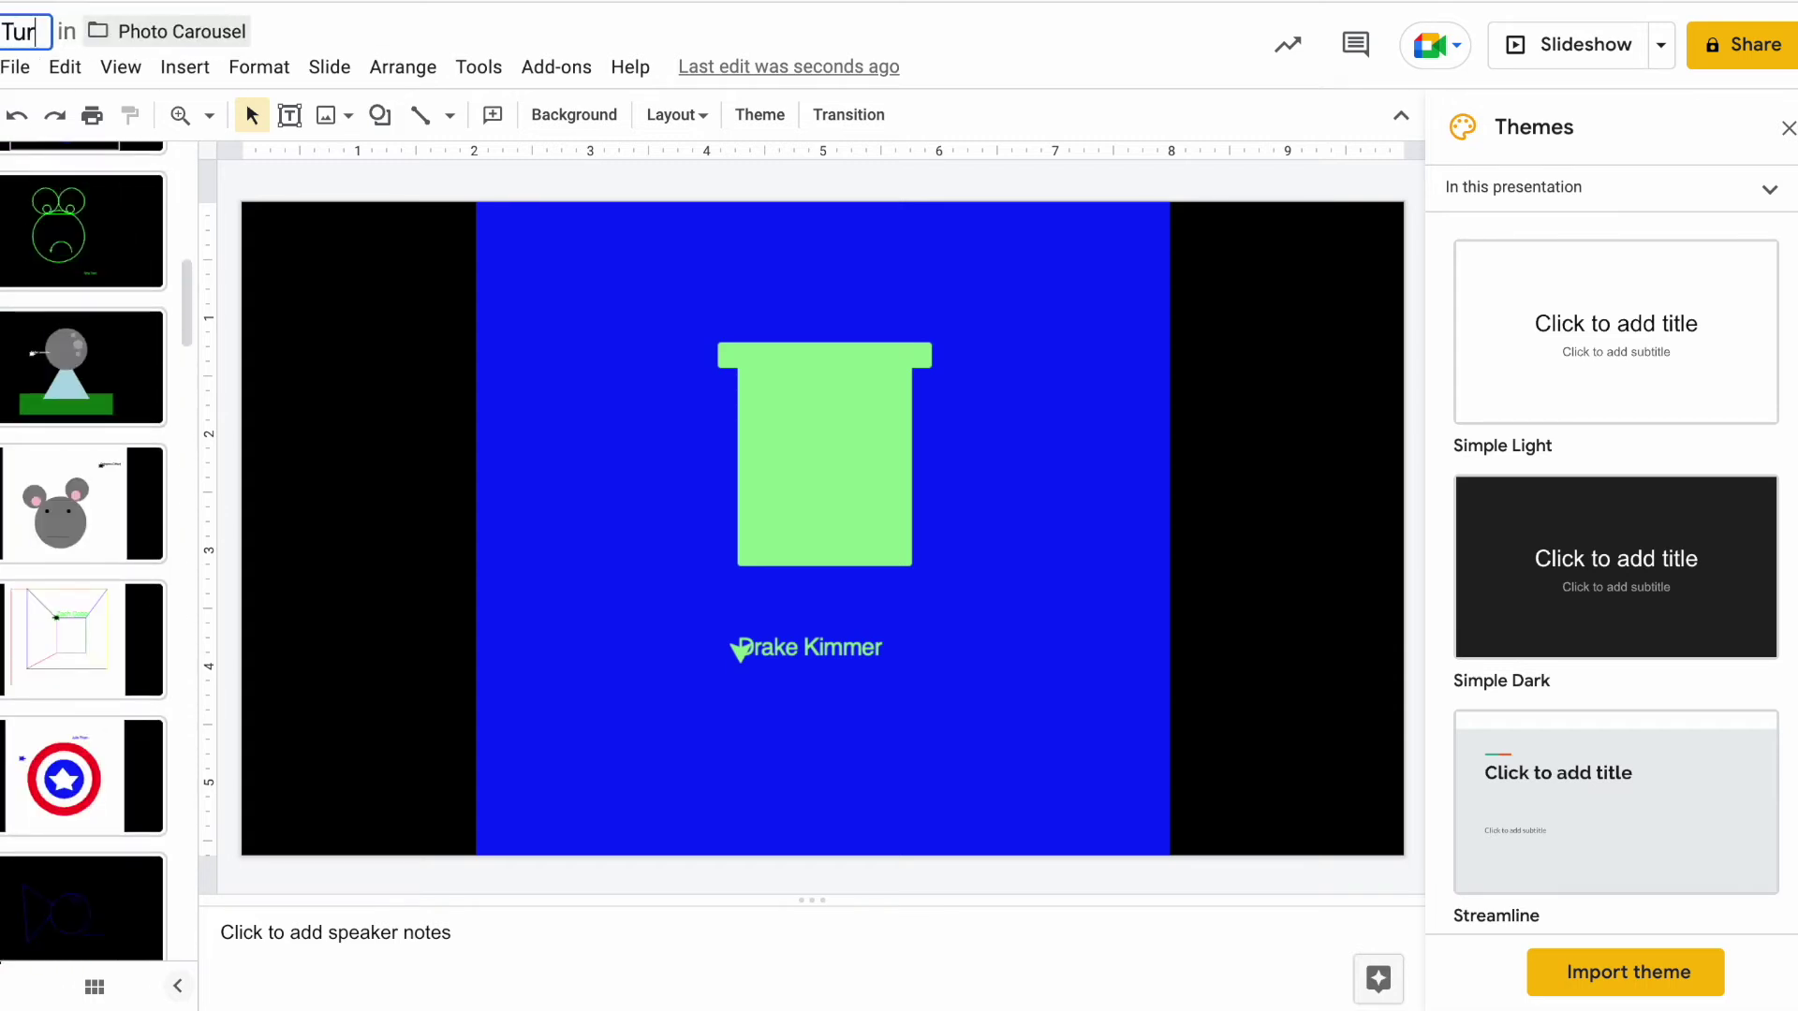
pyautogui.write('tle Slideshow')
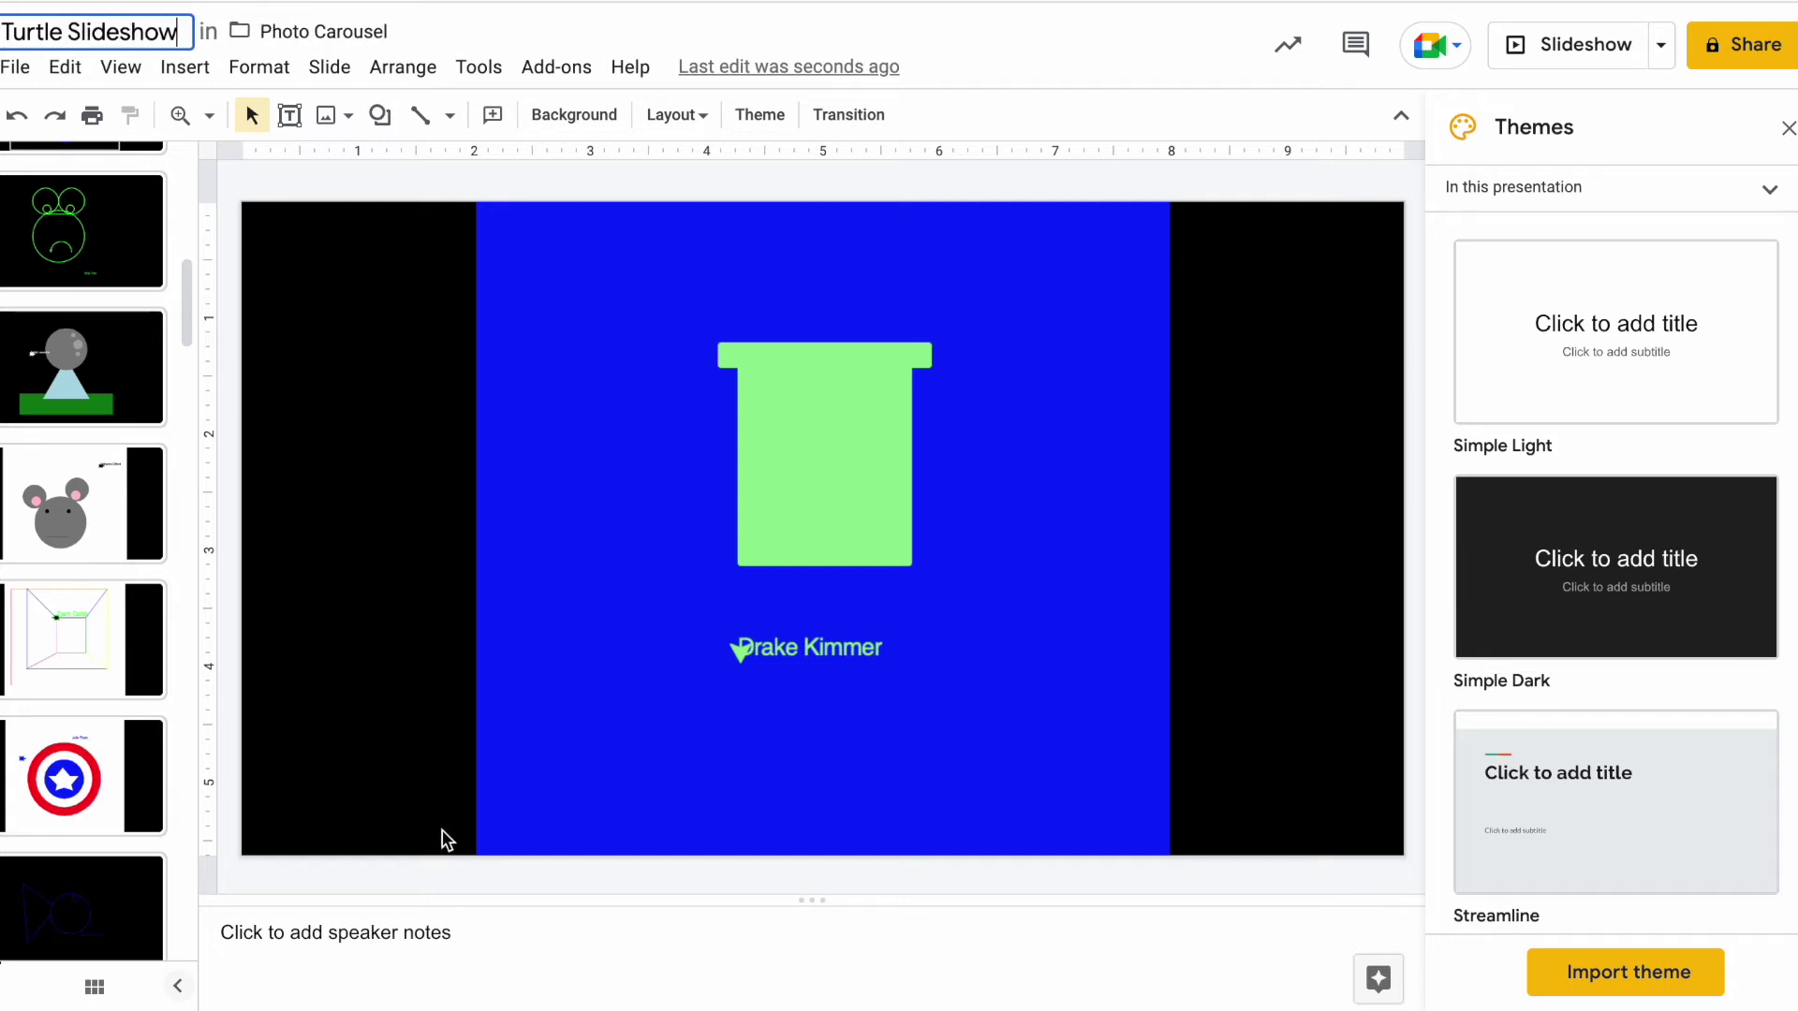
pyautogui.click(440, 884)
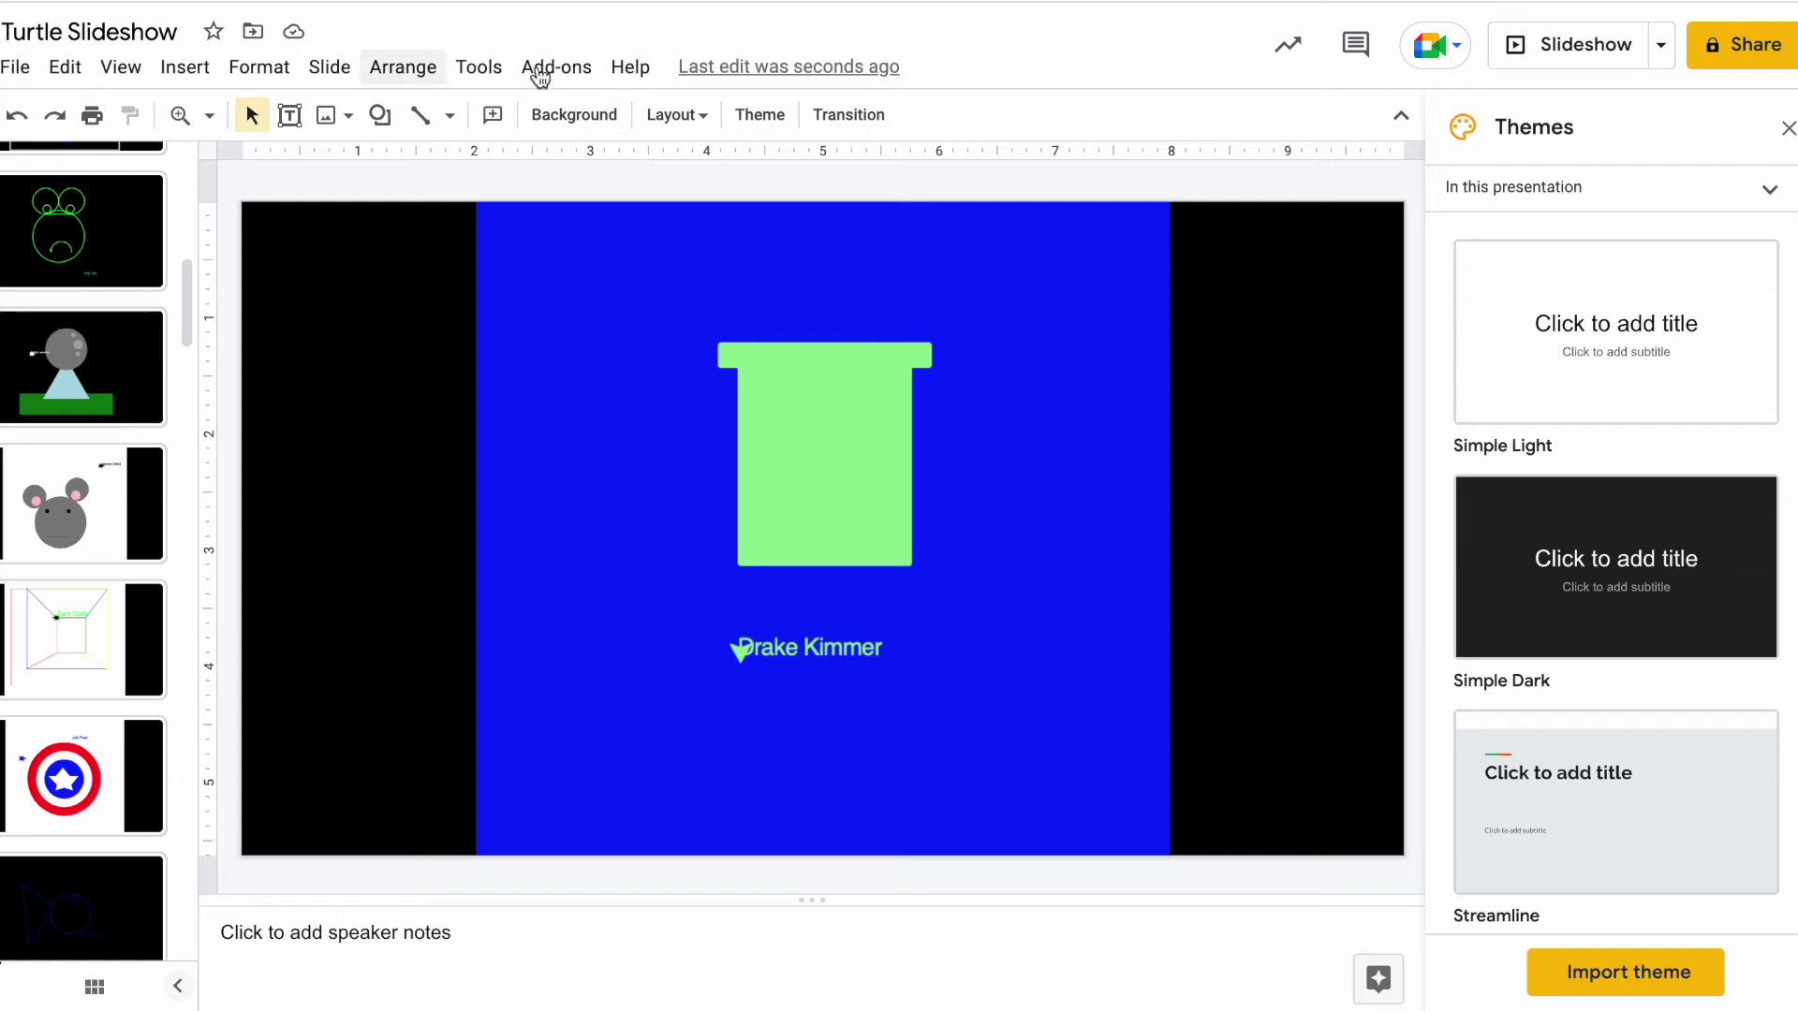
# Step: Change general access from Restricted to Anyone with the link as Viewer
pyautogui.click(1733, 45)
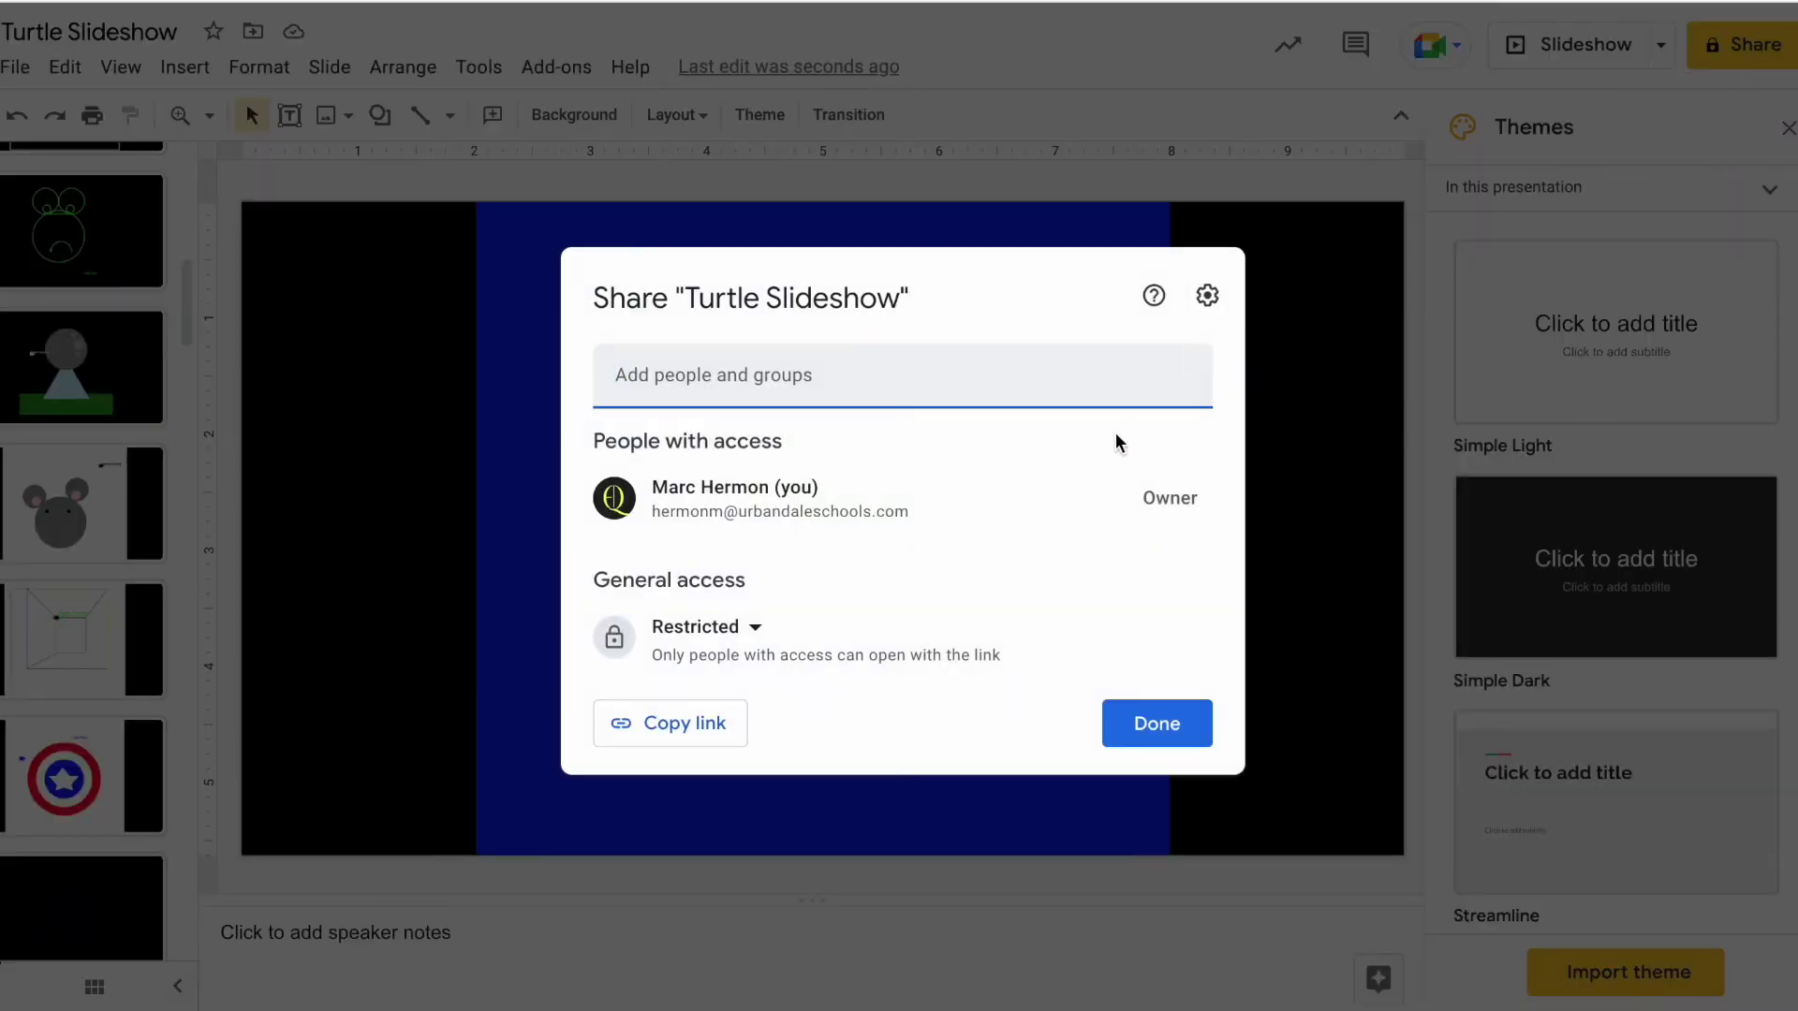
pyautogui.click(749, 633)
pyautogui.click(796, 862)
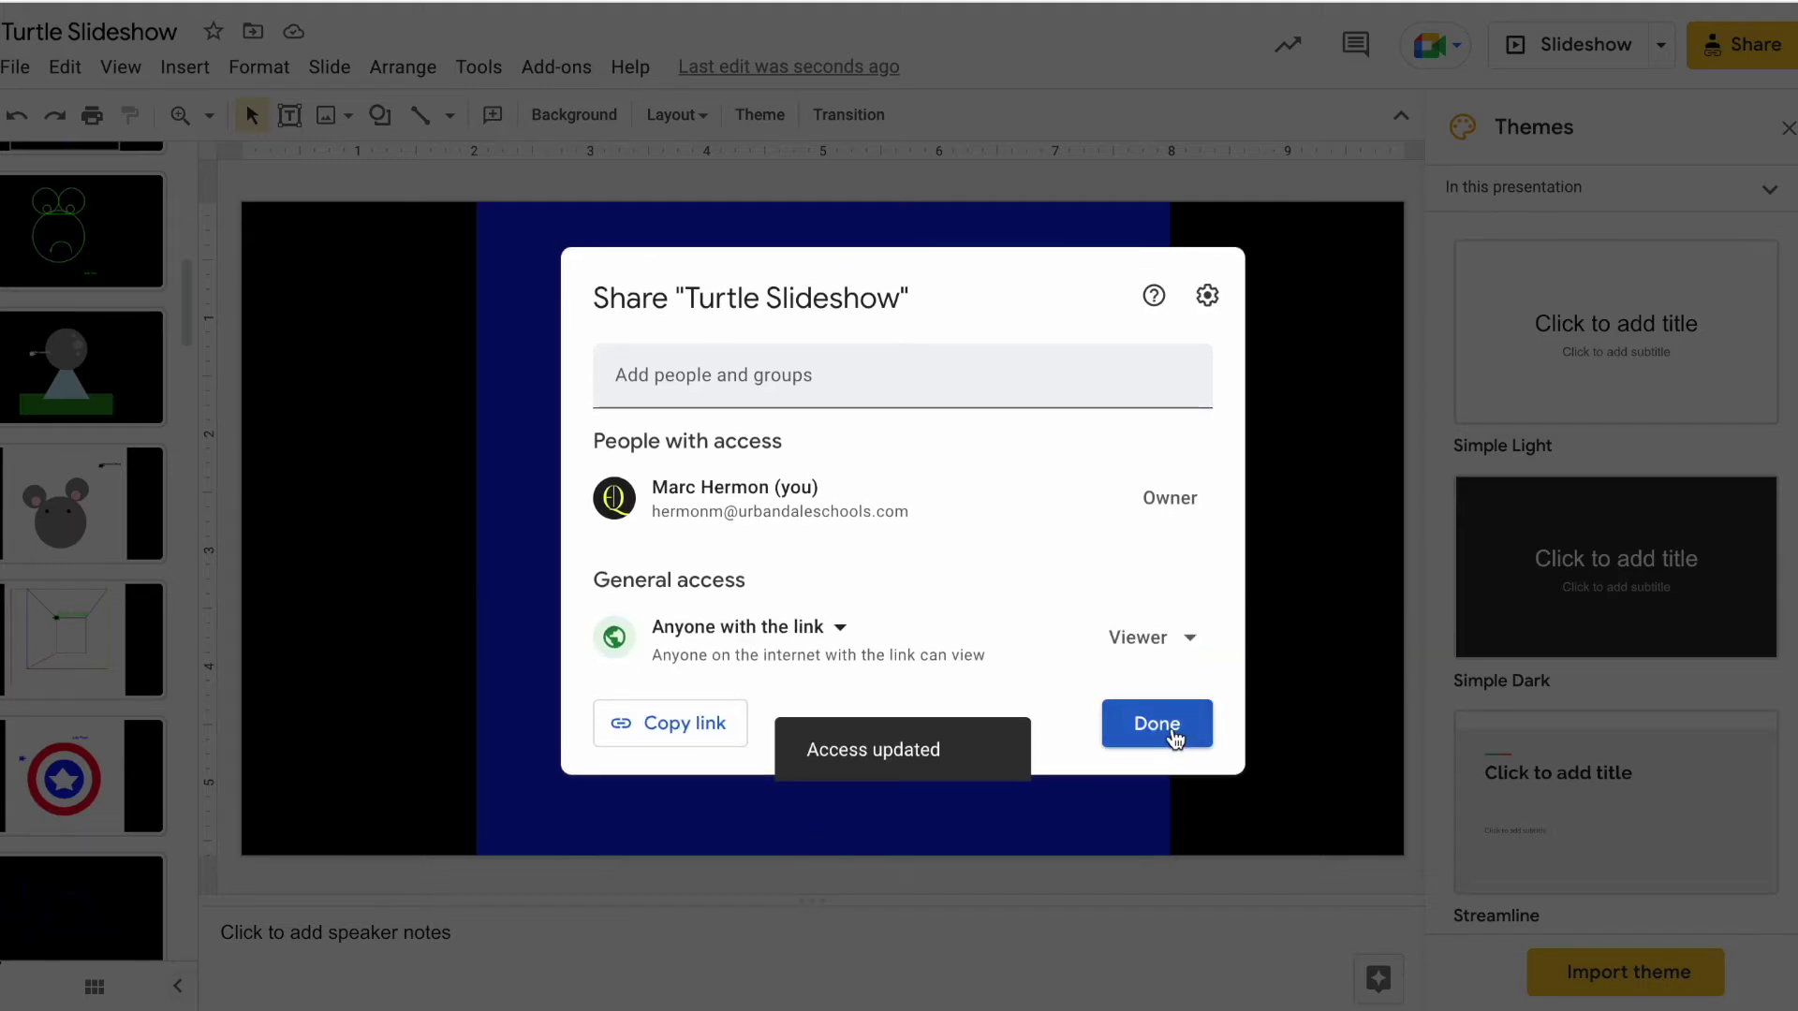
pyautogui.click(1161, 727)
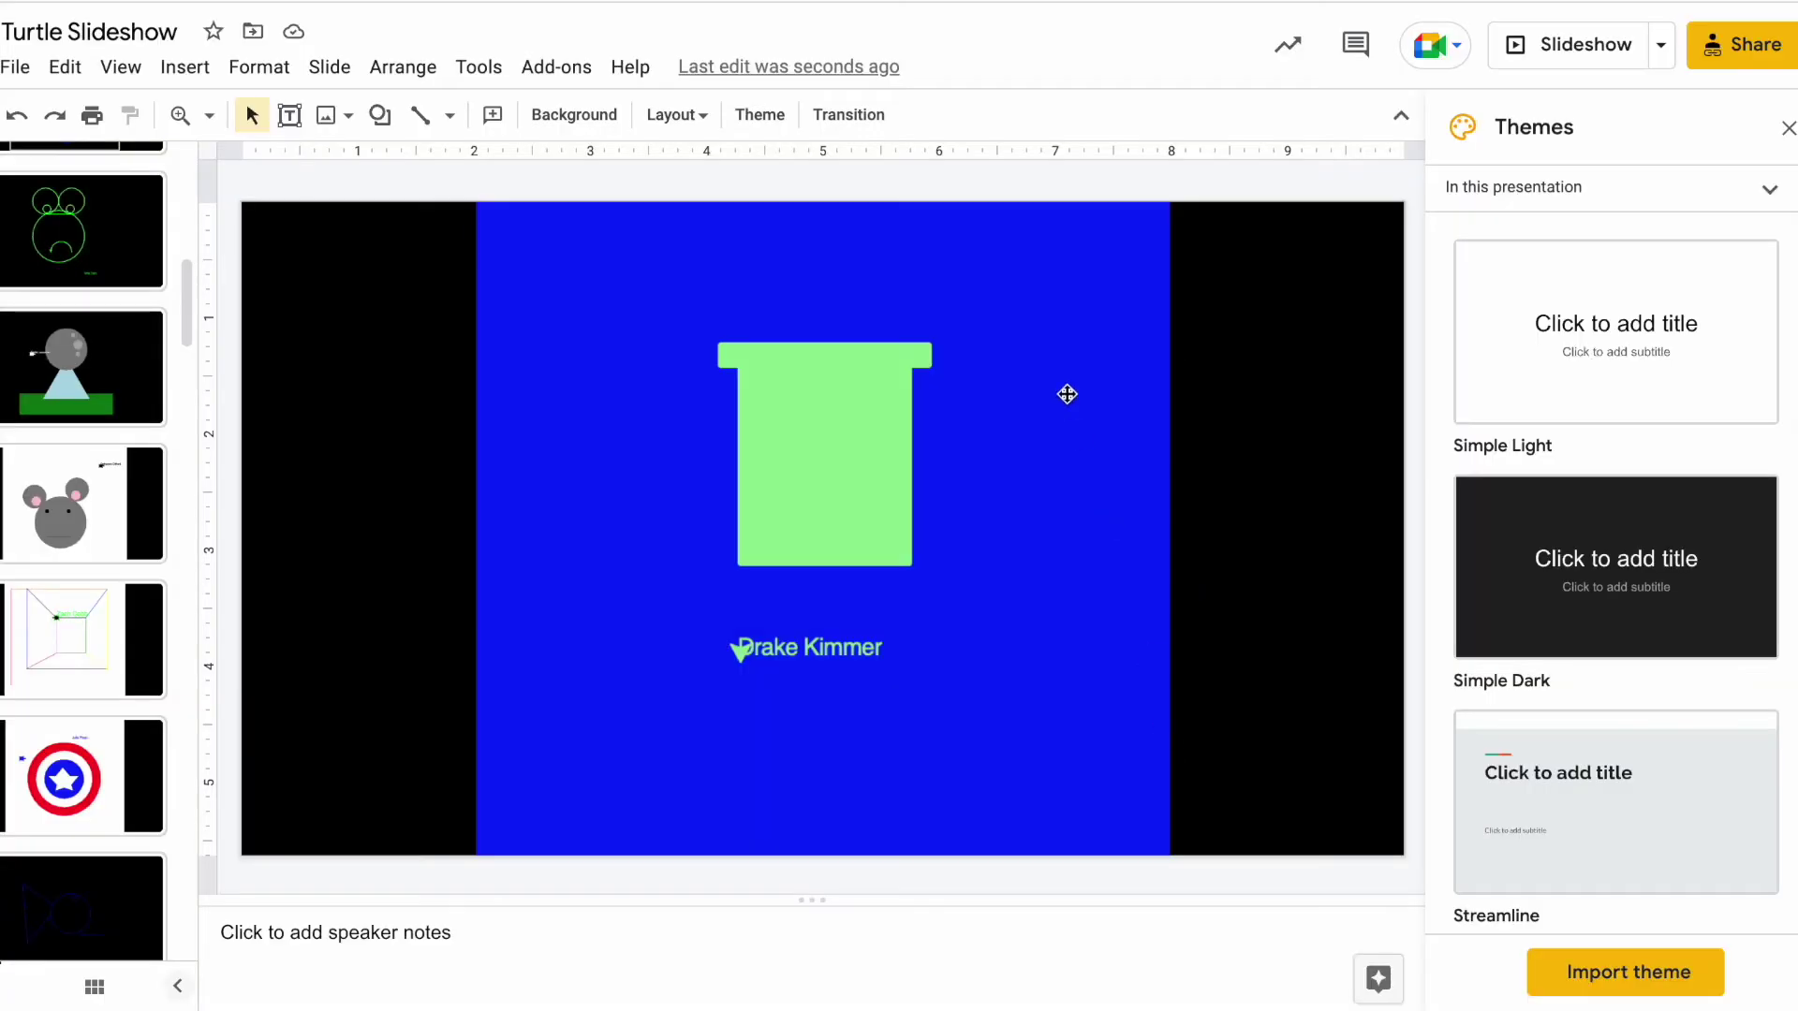
pyautogui.click(19, 71)
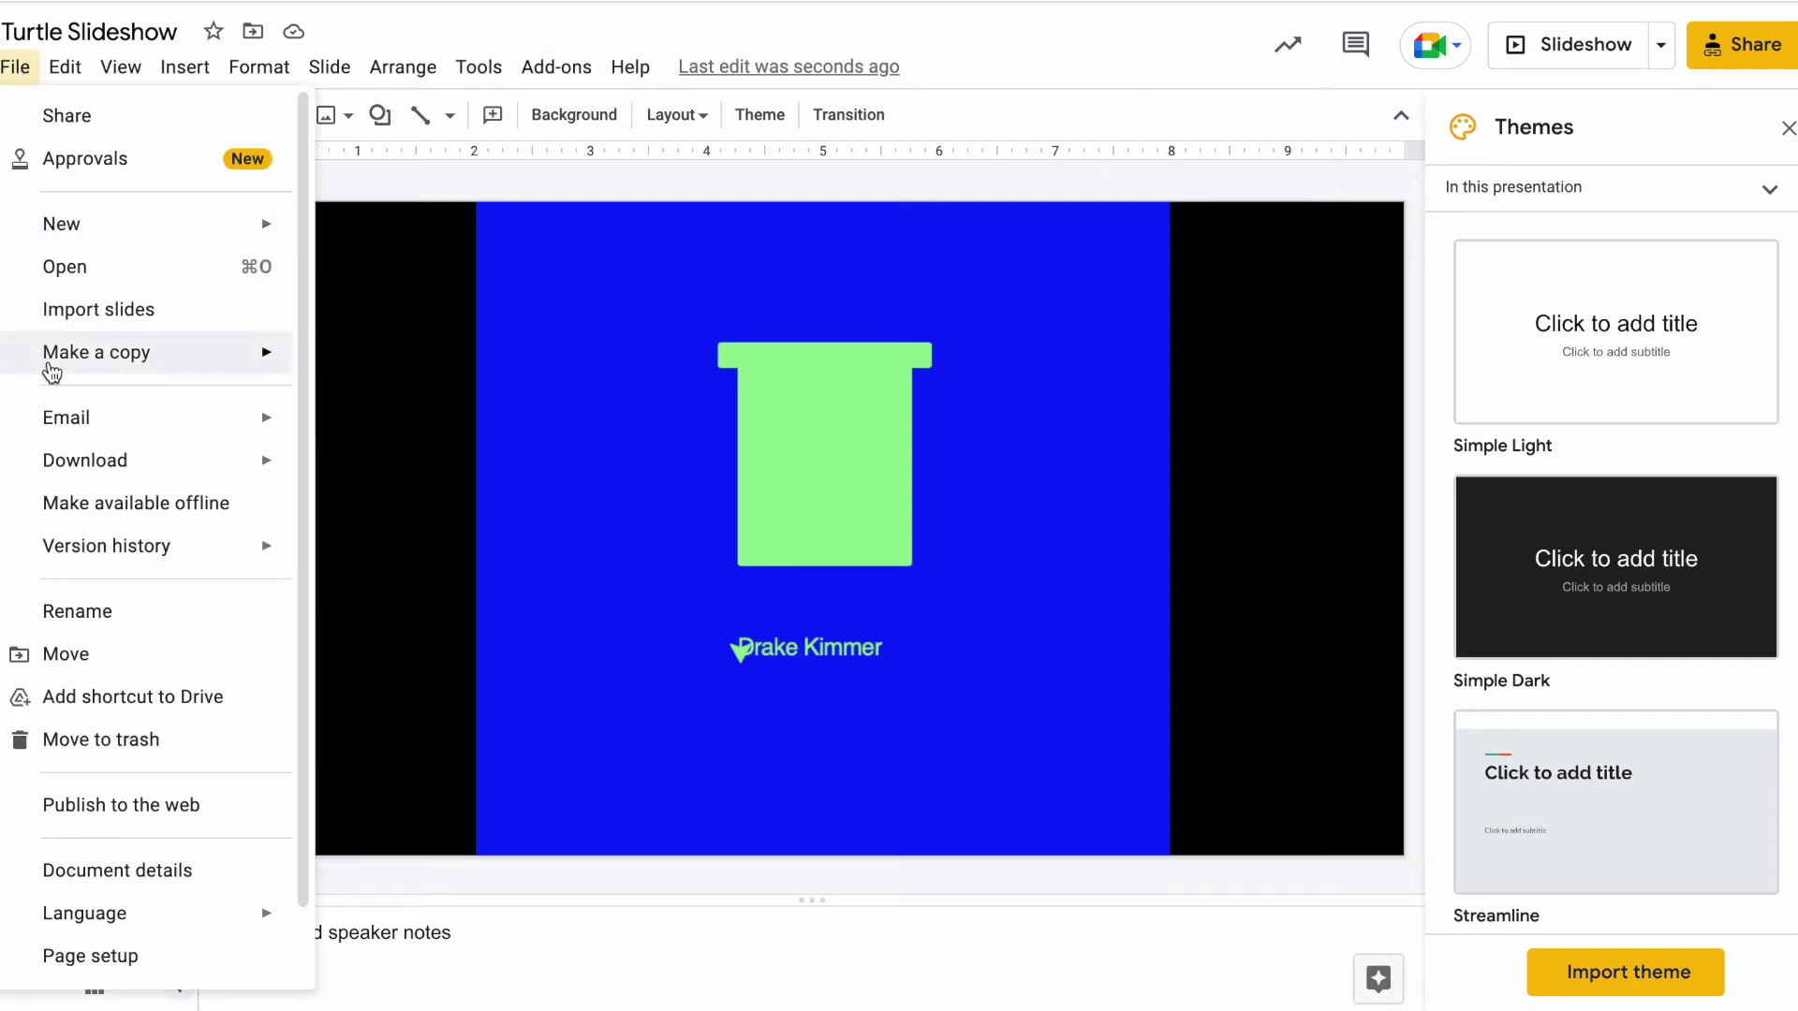
# Step: Set the Publish to the web embed to Medium 960x569, advancing every 3 seconds, auto-starting
pyautogui.moveTo(95, 478)
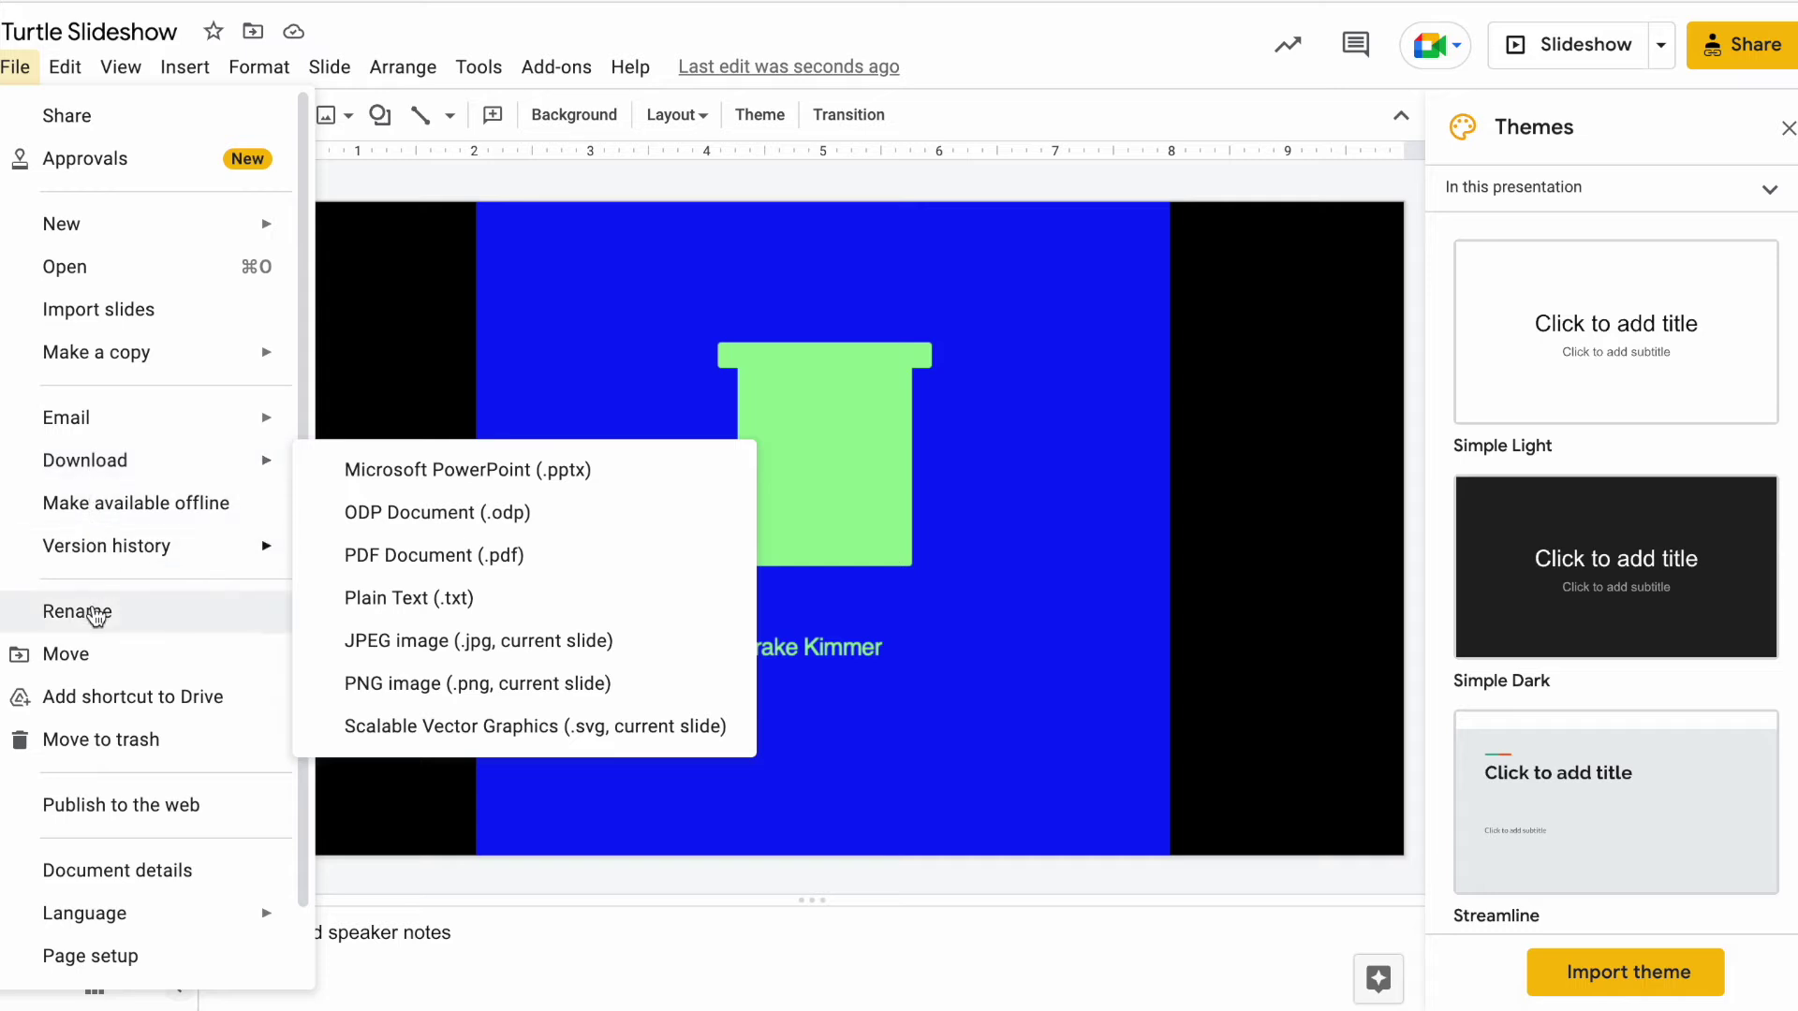
pyautogui.click(108, 818)
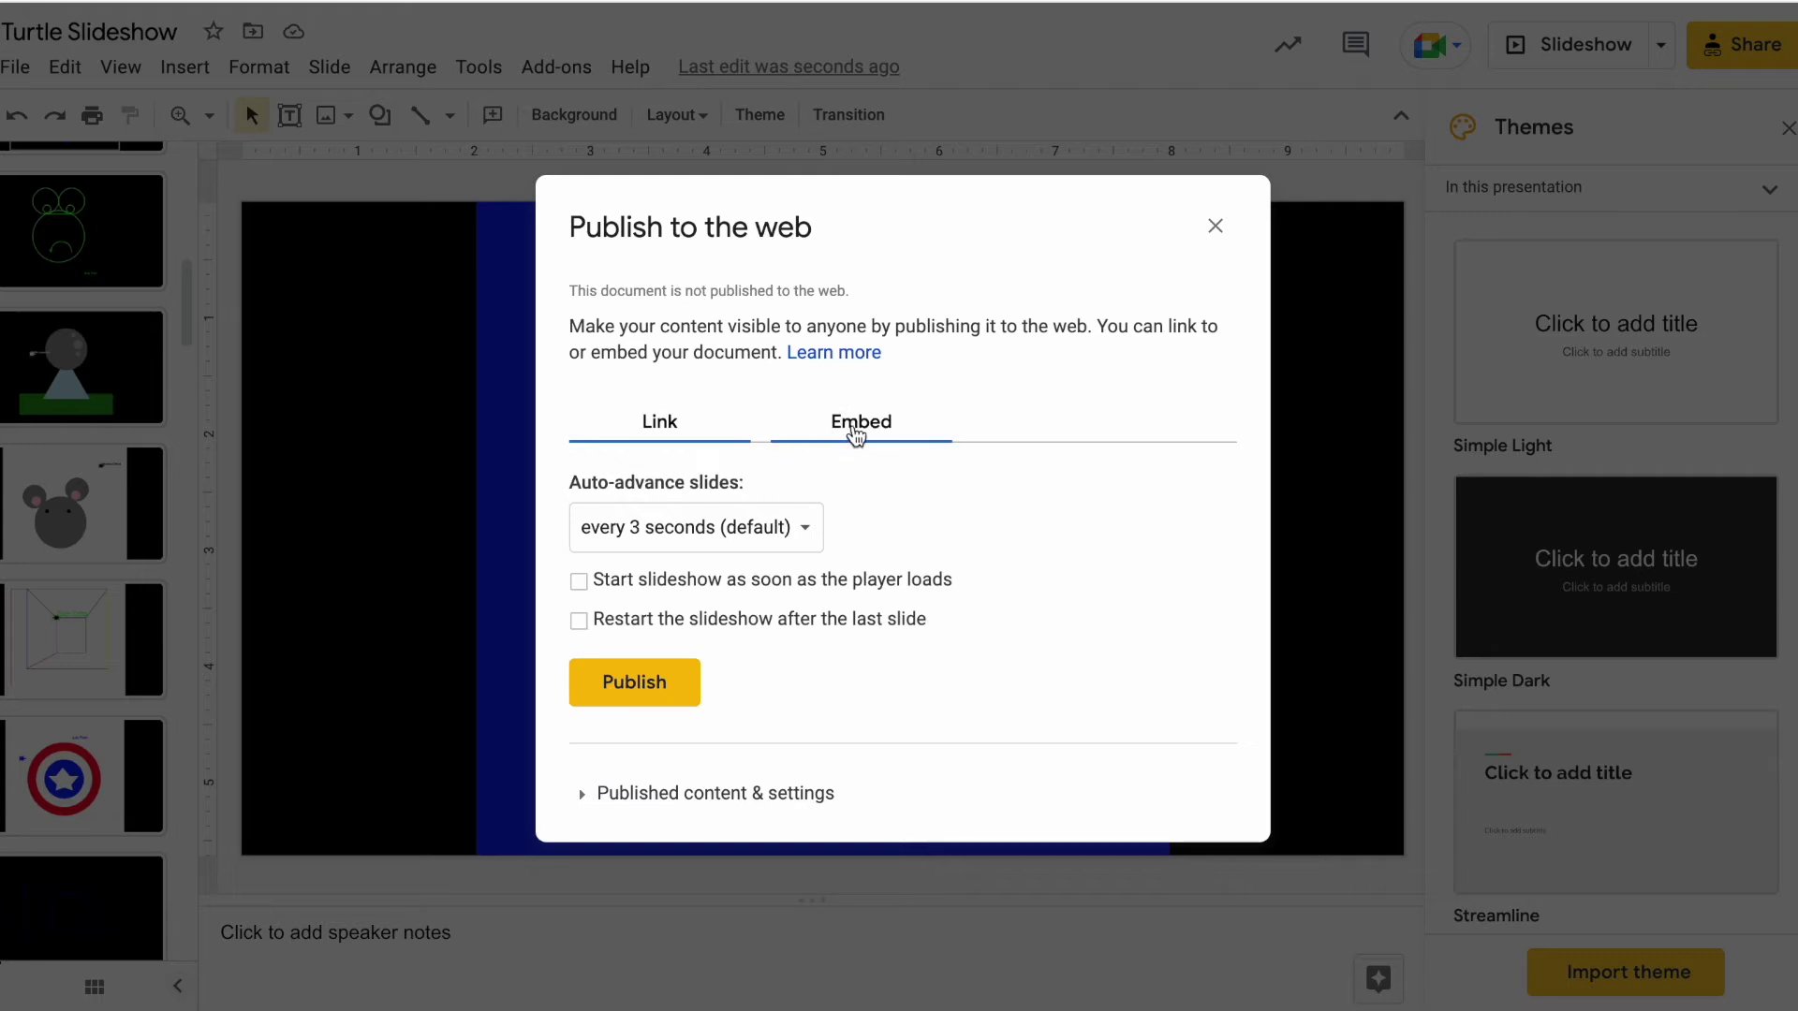
pyautogui.click(856, 433)
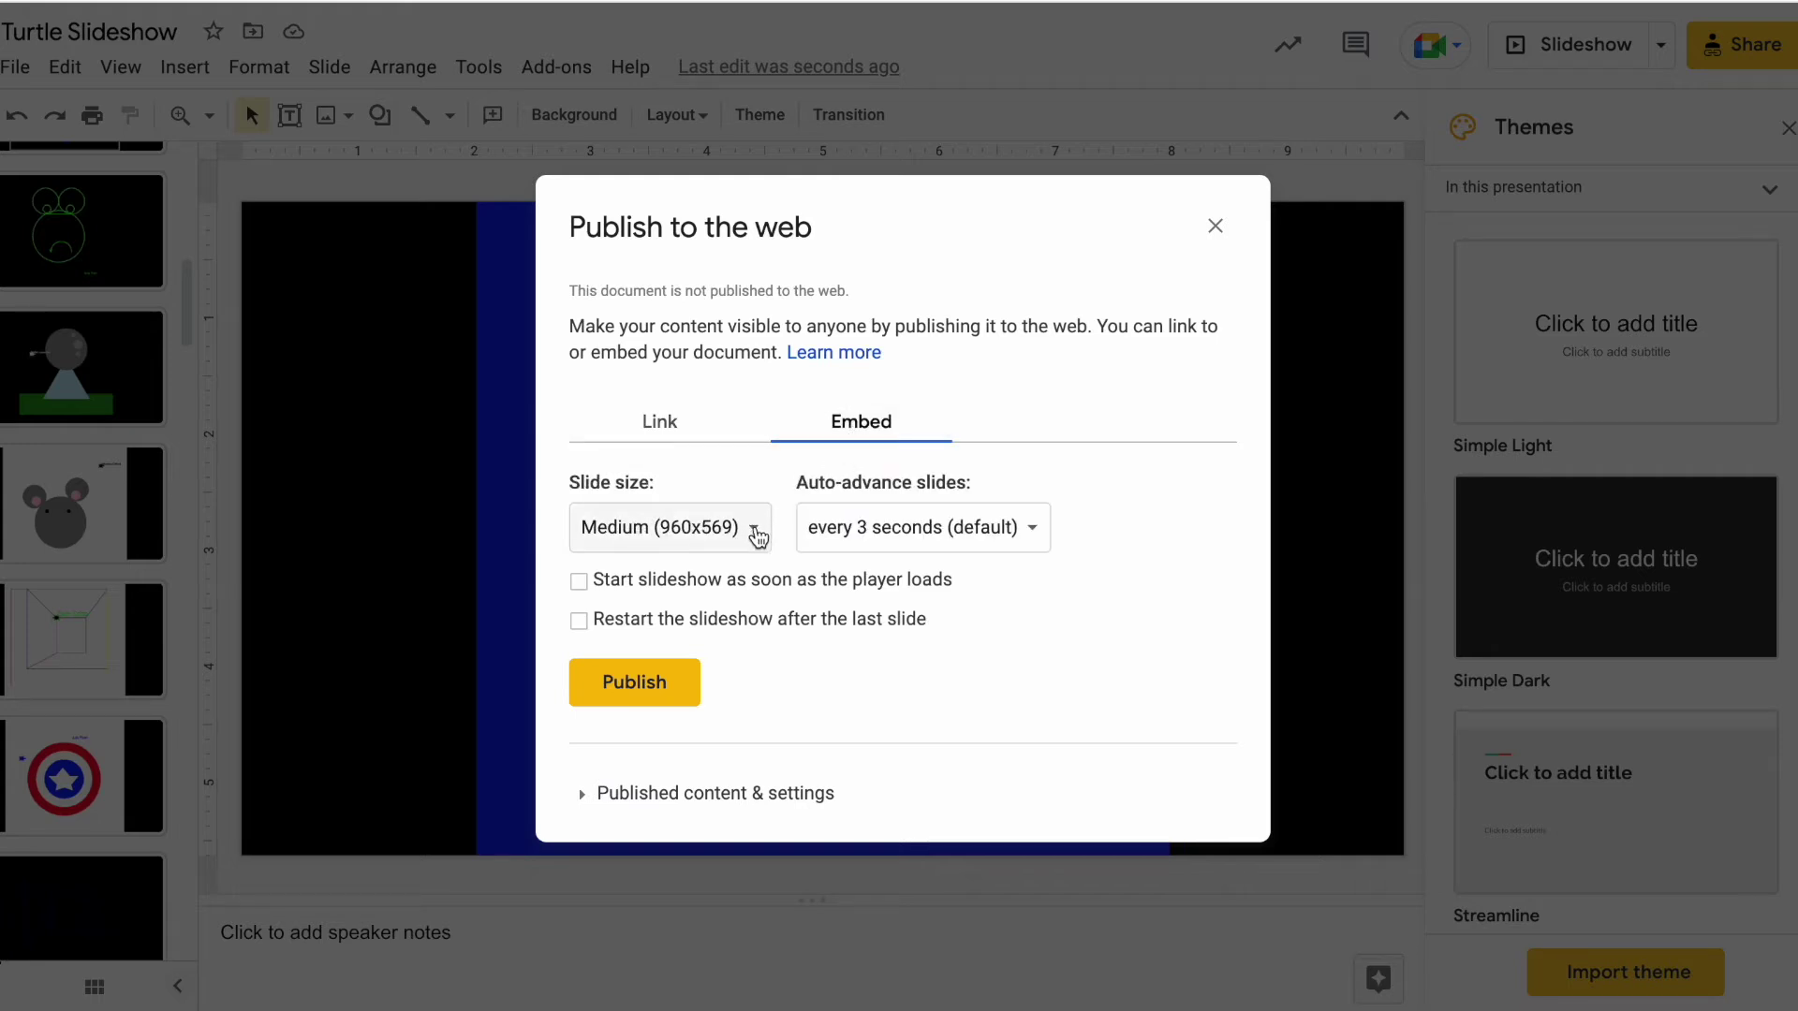
pyautogui.click(755, 531)
pyautogui.click(758, 533)
pyautogui.click(1031, 532)
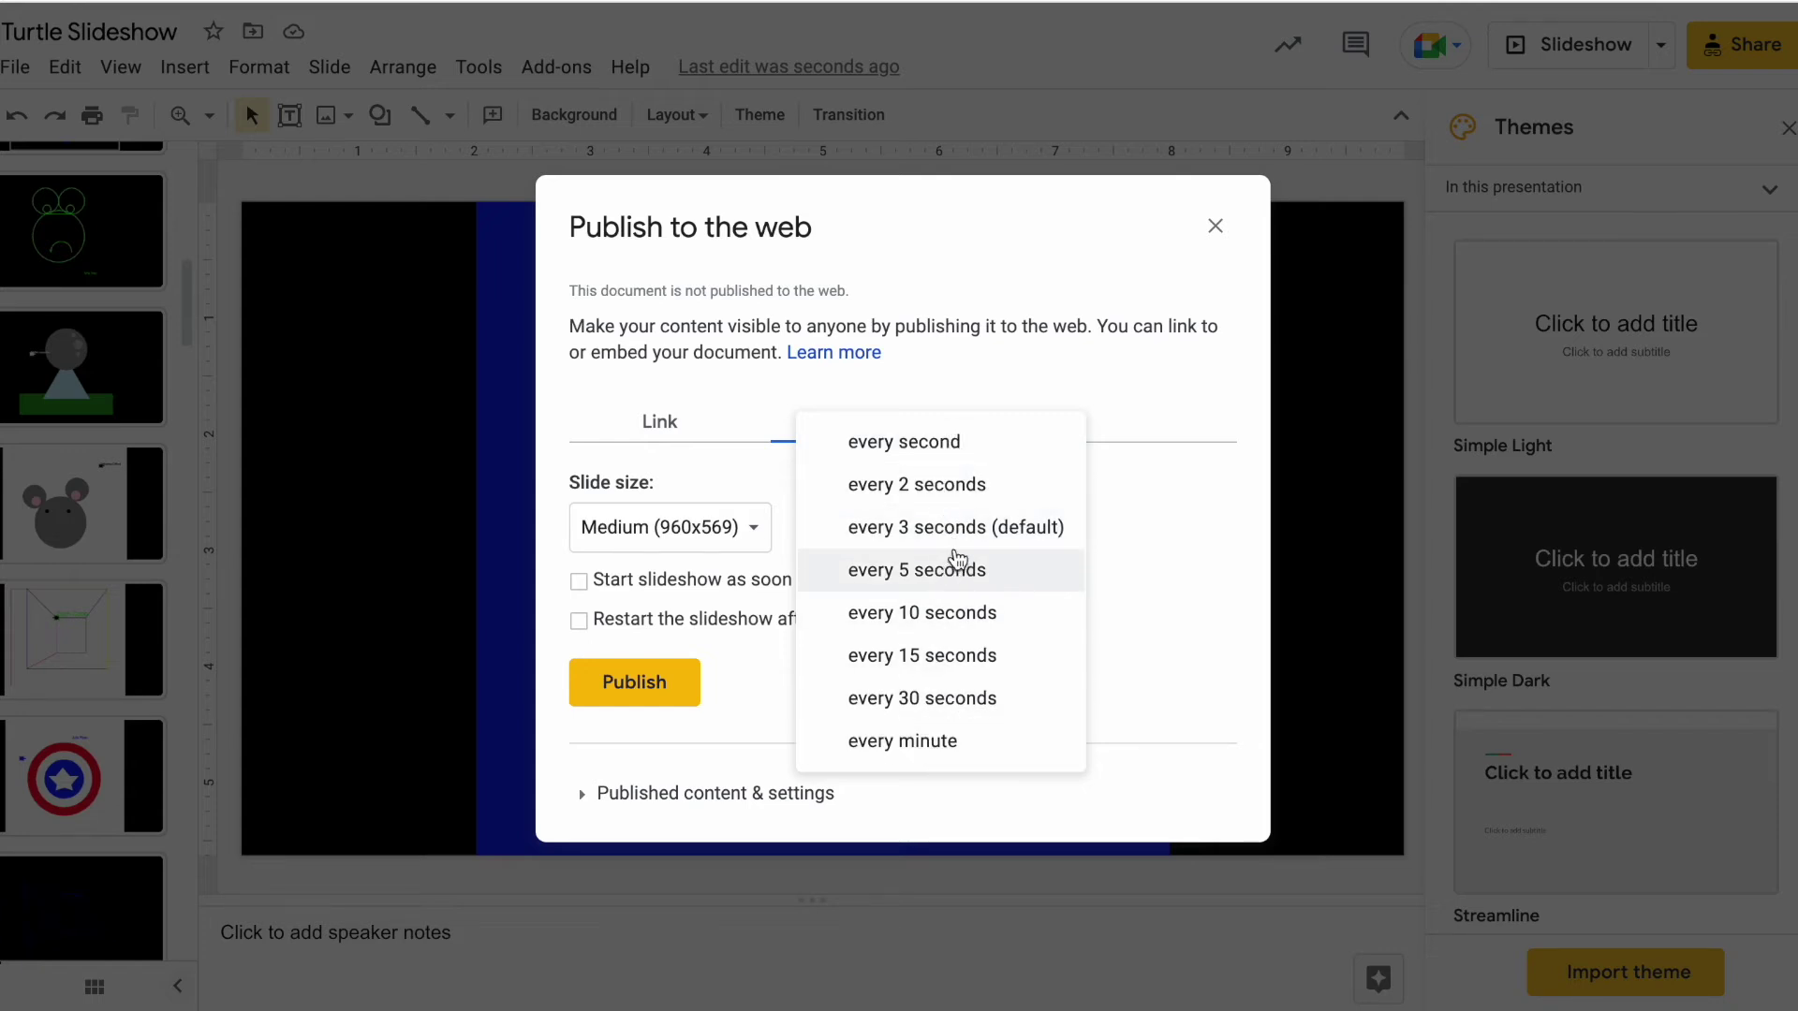
pyautogui.click(937, 527)
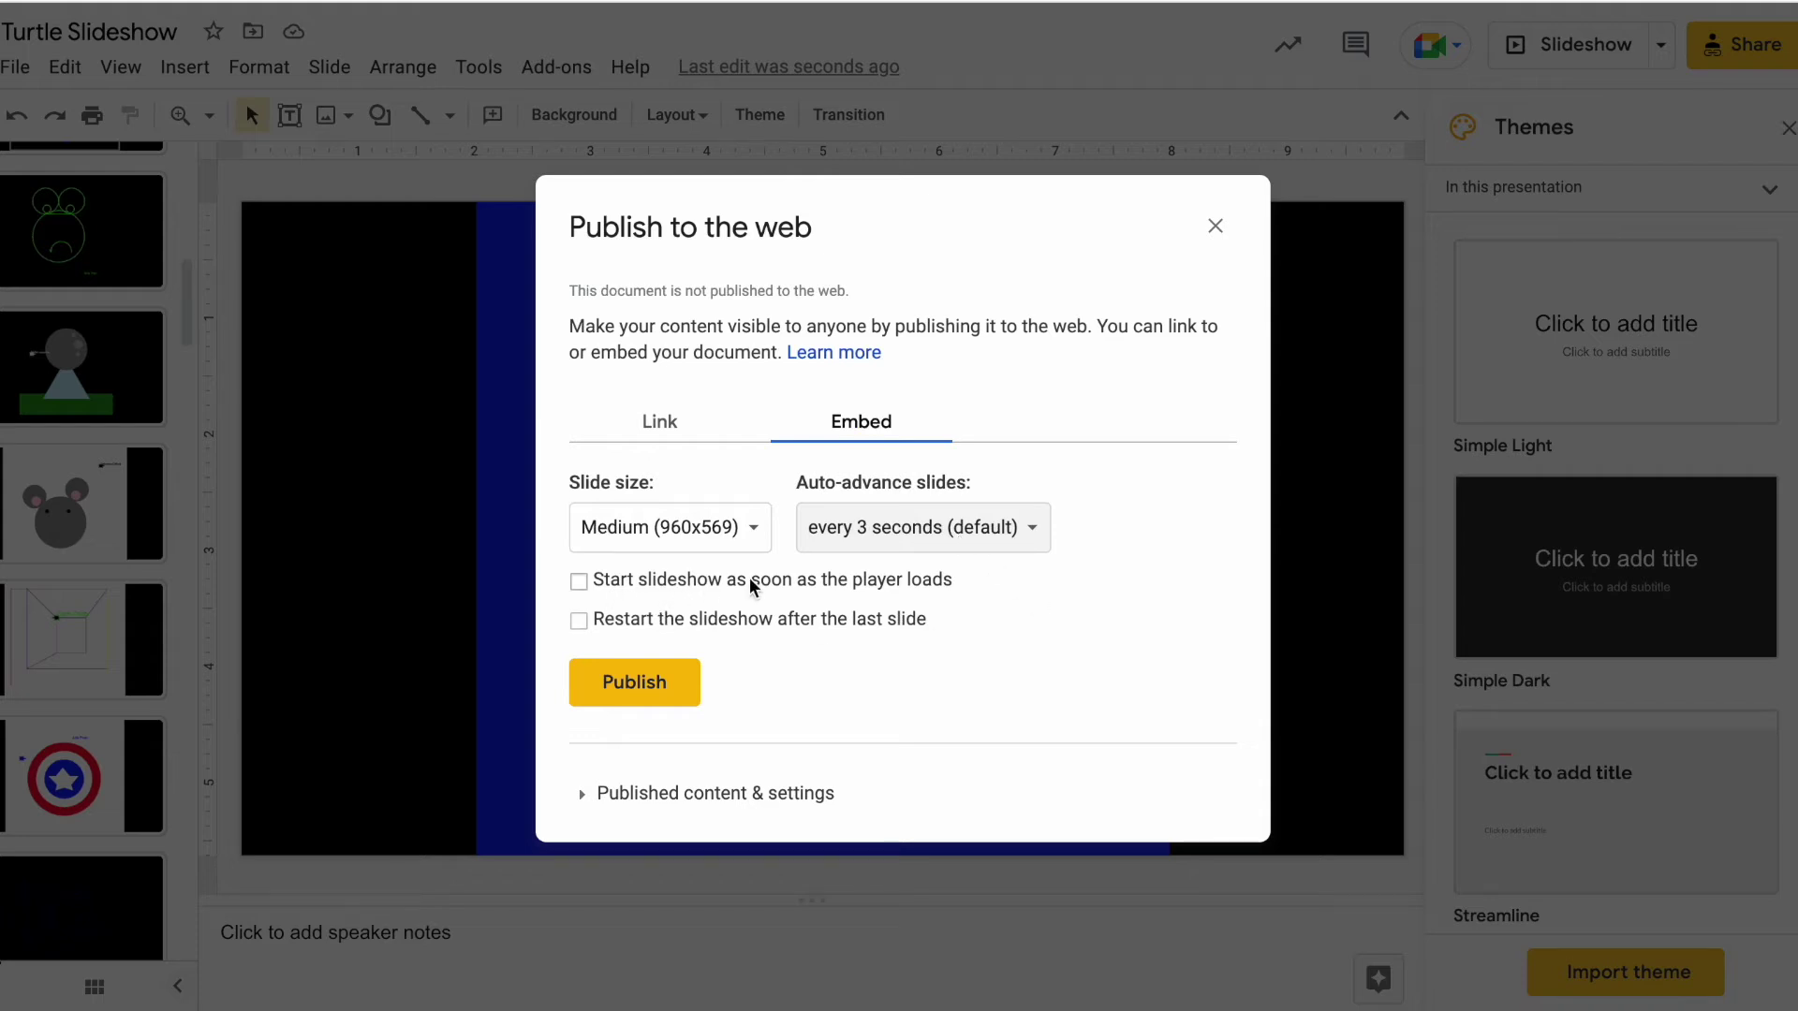
pyautogui.click(580, 582)
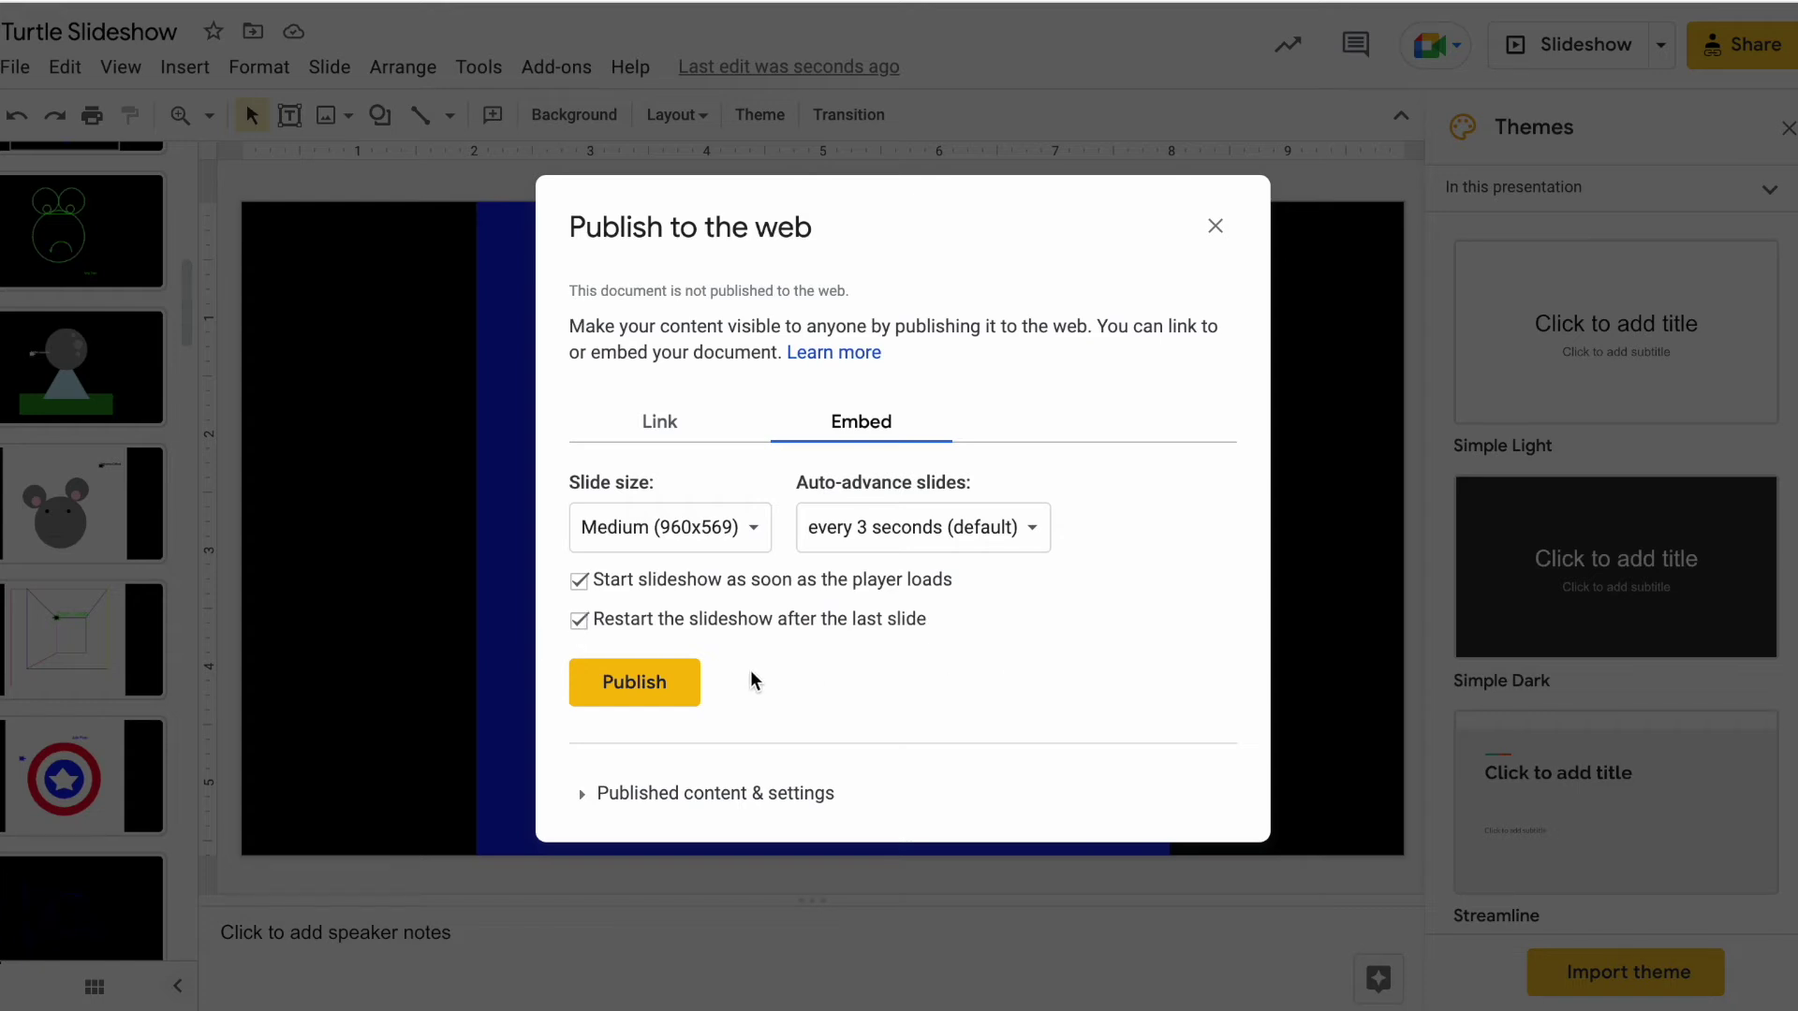
# Step: Publish the presentation and copy the generated embed code
pyautogui.click(660, 693)
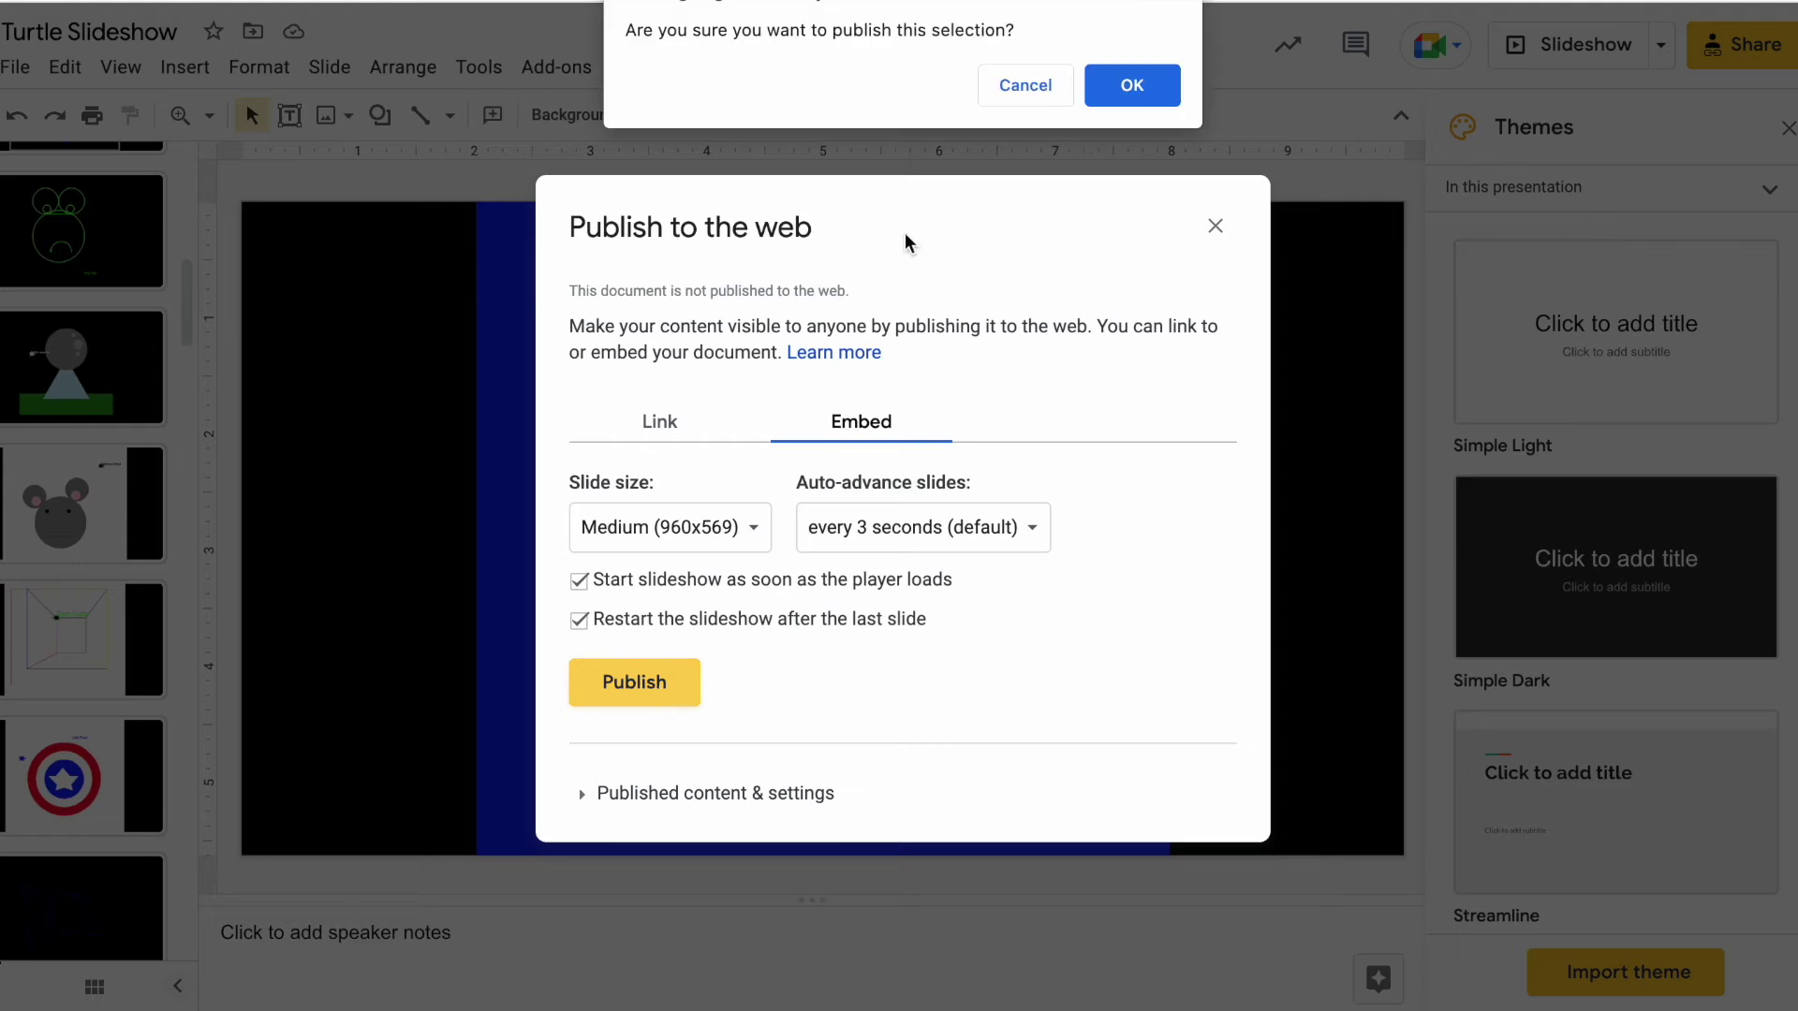
pyautogui.click(1131, 87)
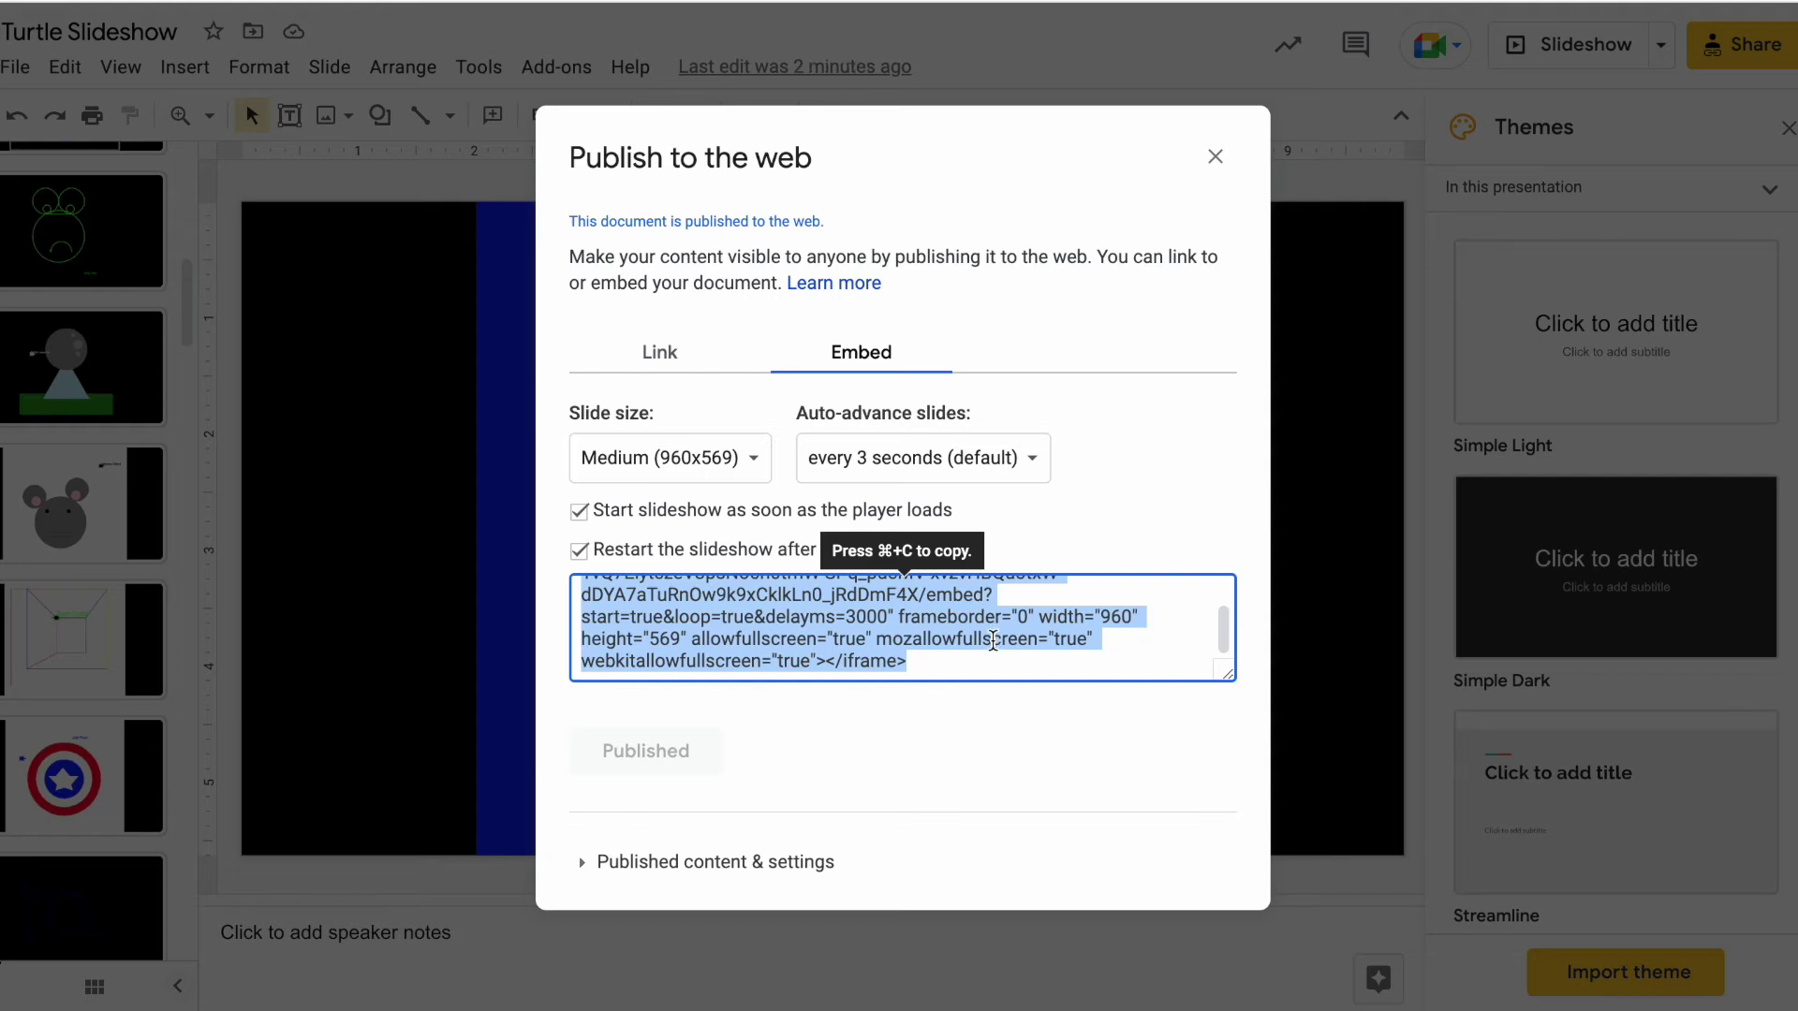
pyautogui.press('super+c')
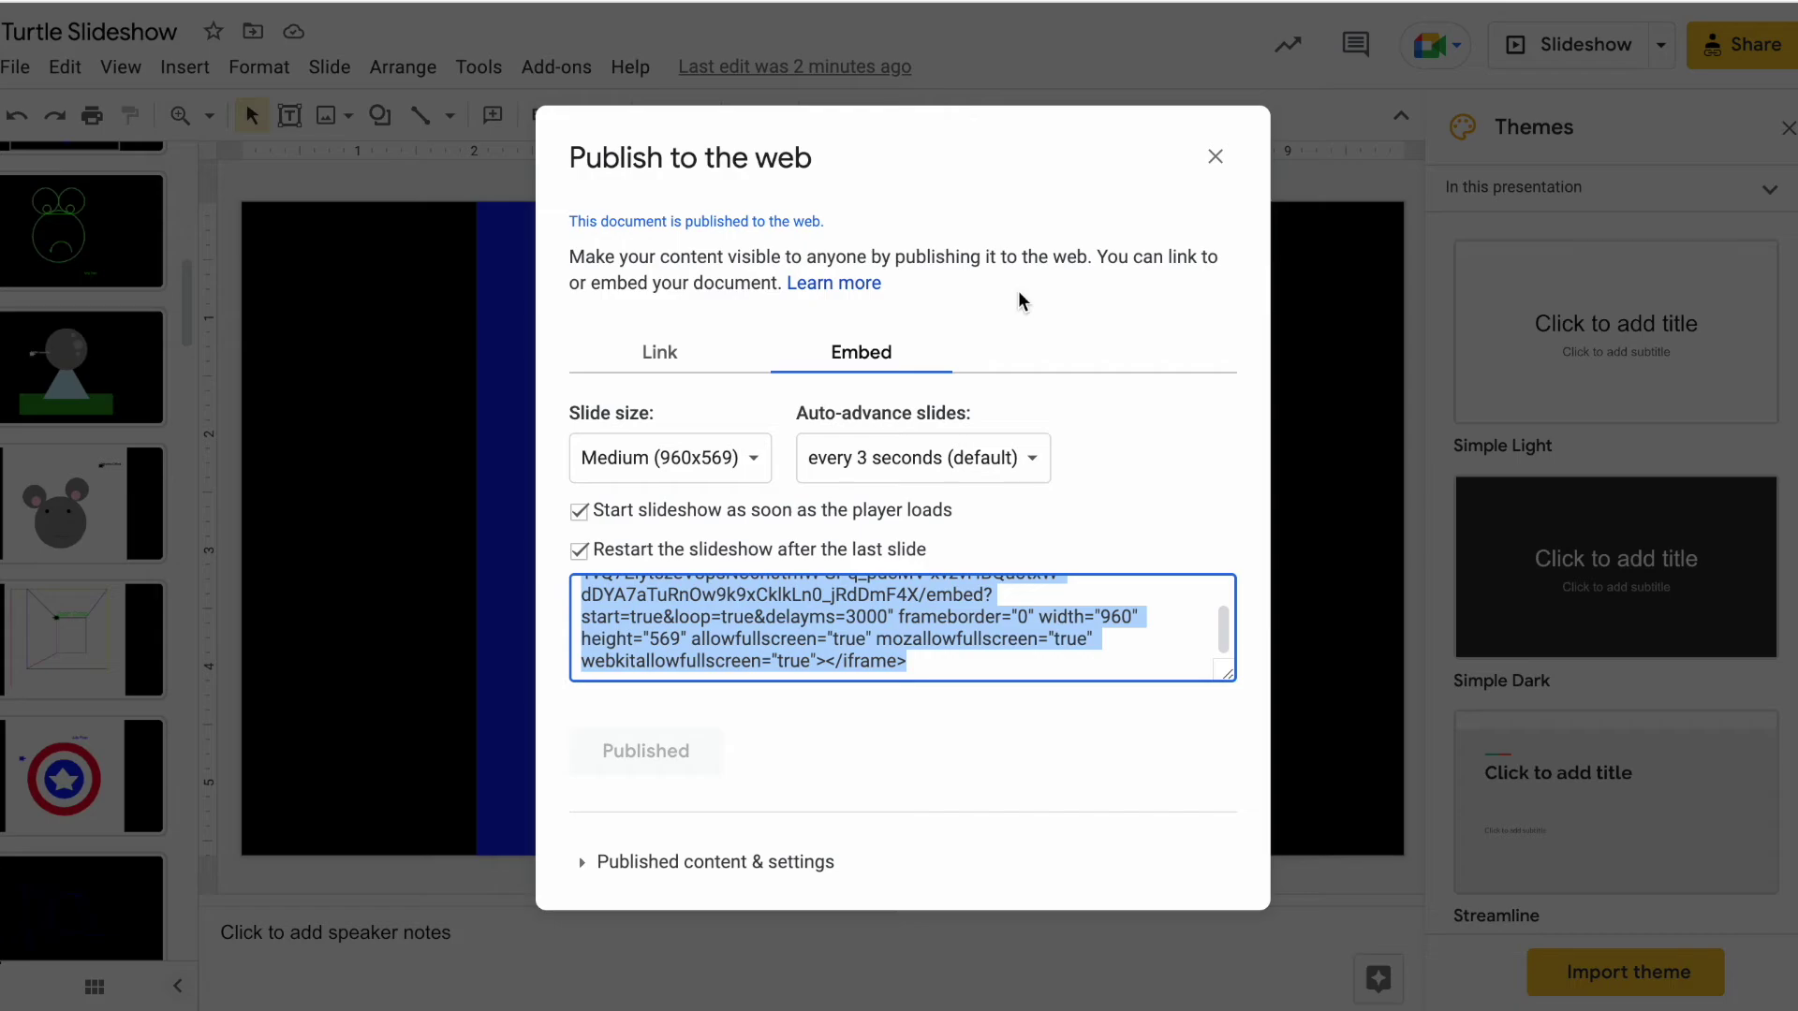
pyautogui.click(1215, 158)
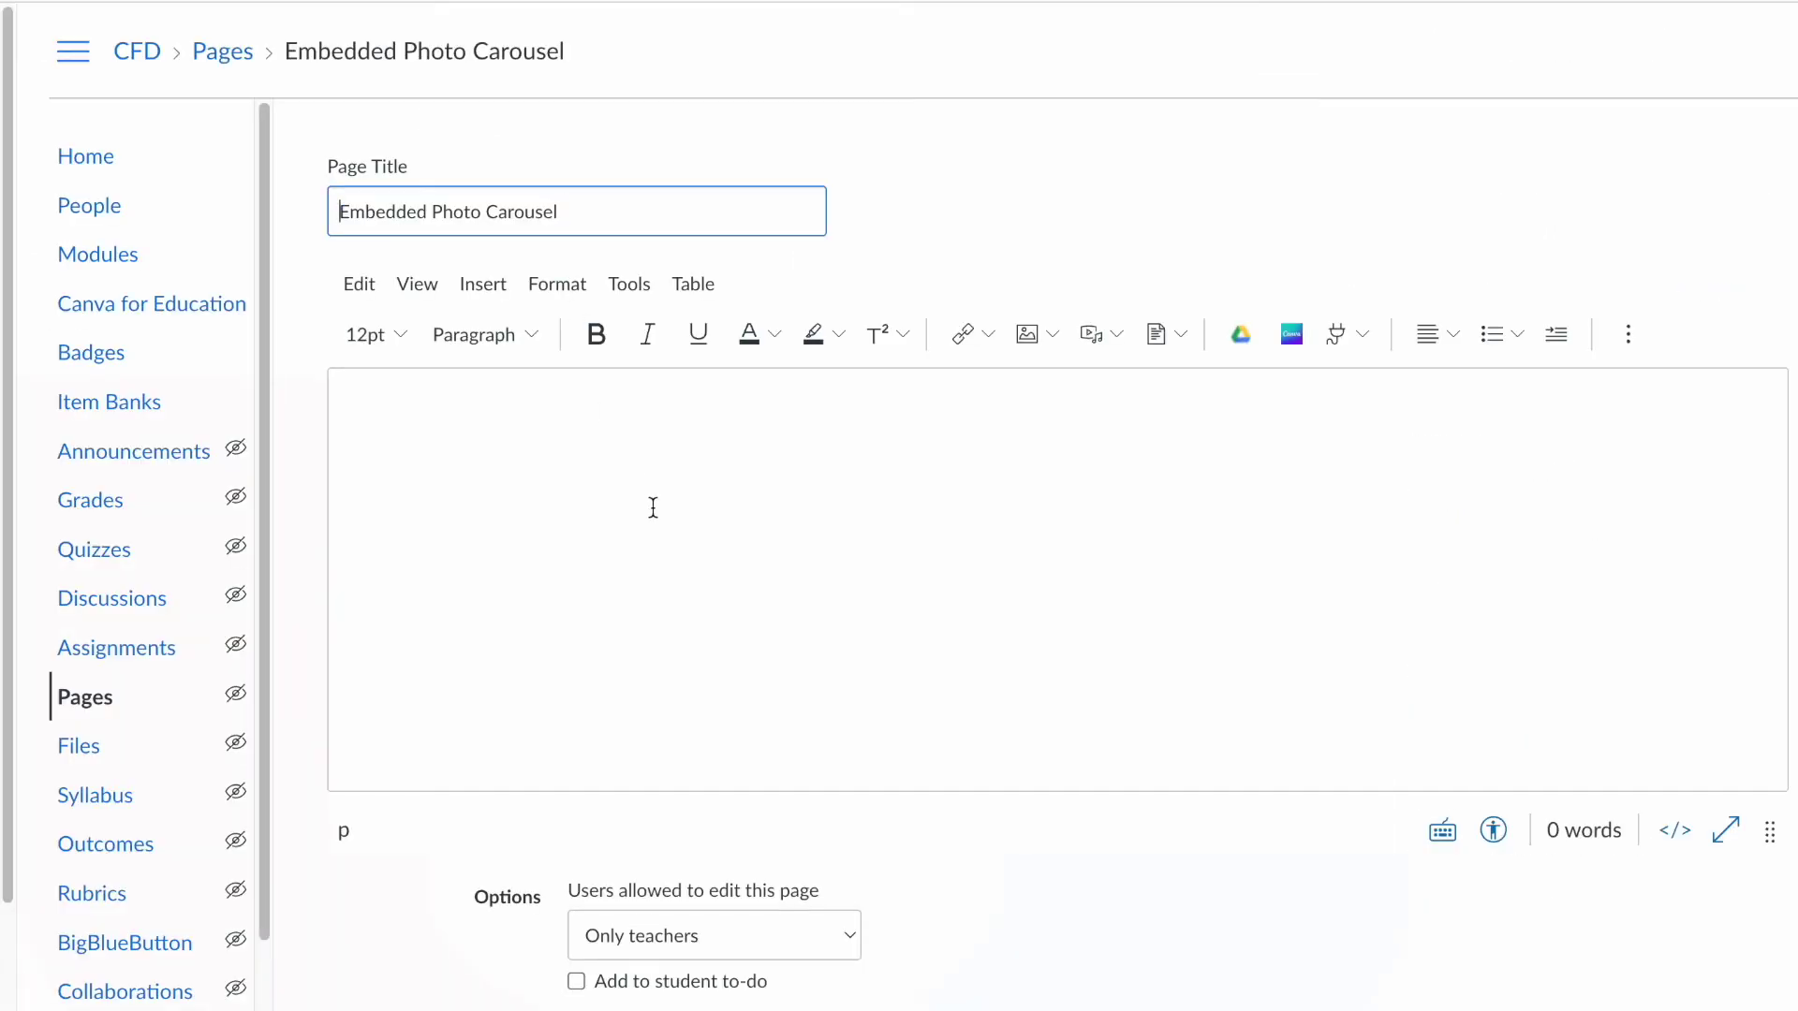
# Step: Switch the page body to the Raw HTML editor and paste the Turtle Slideshow embed code
pyautogui.click(758, 487)
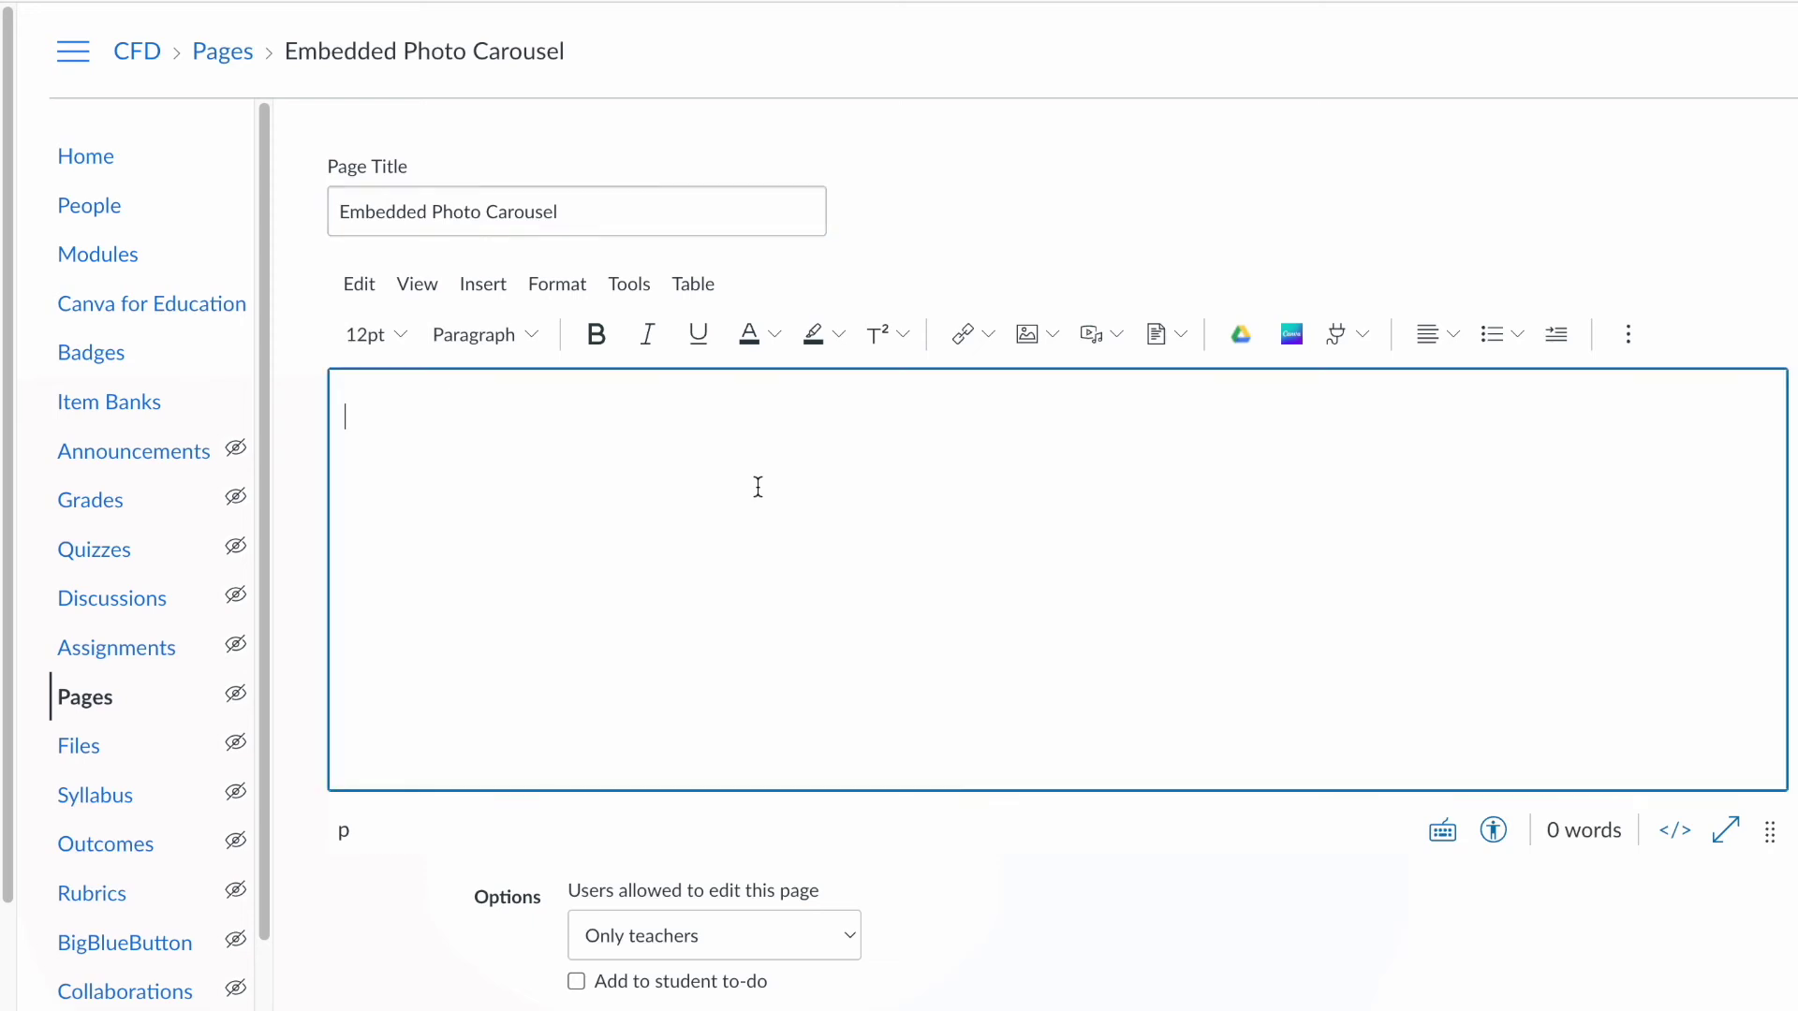
pyautogui.click(1676, 833)
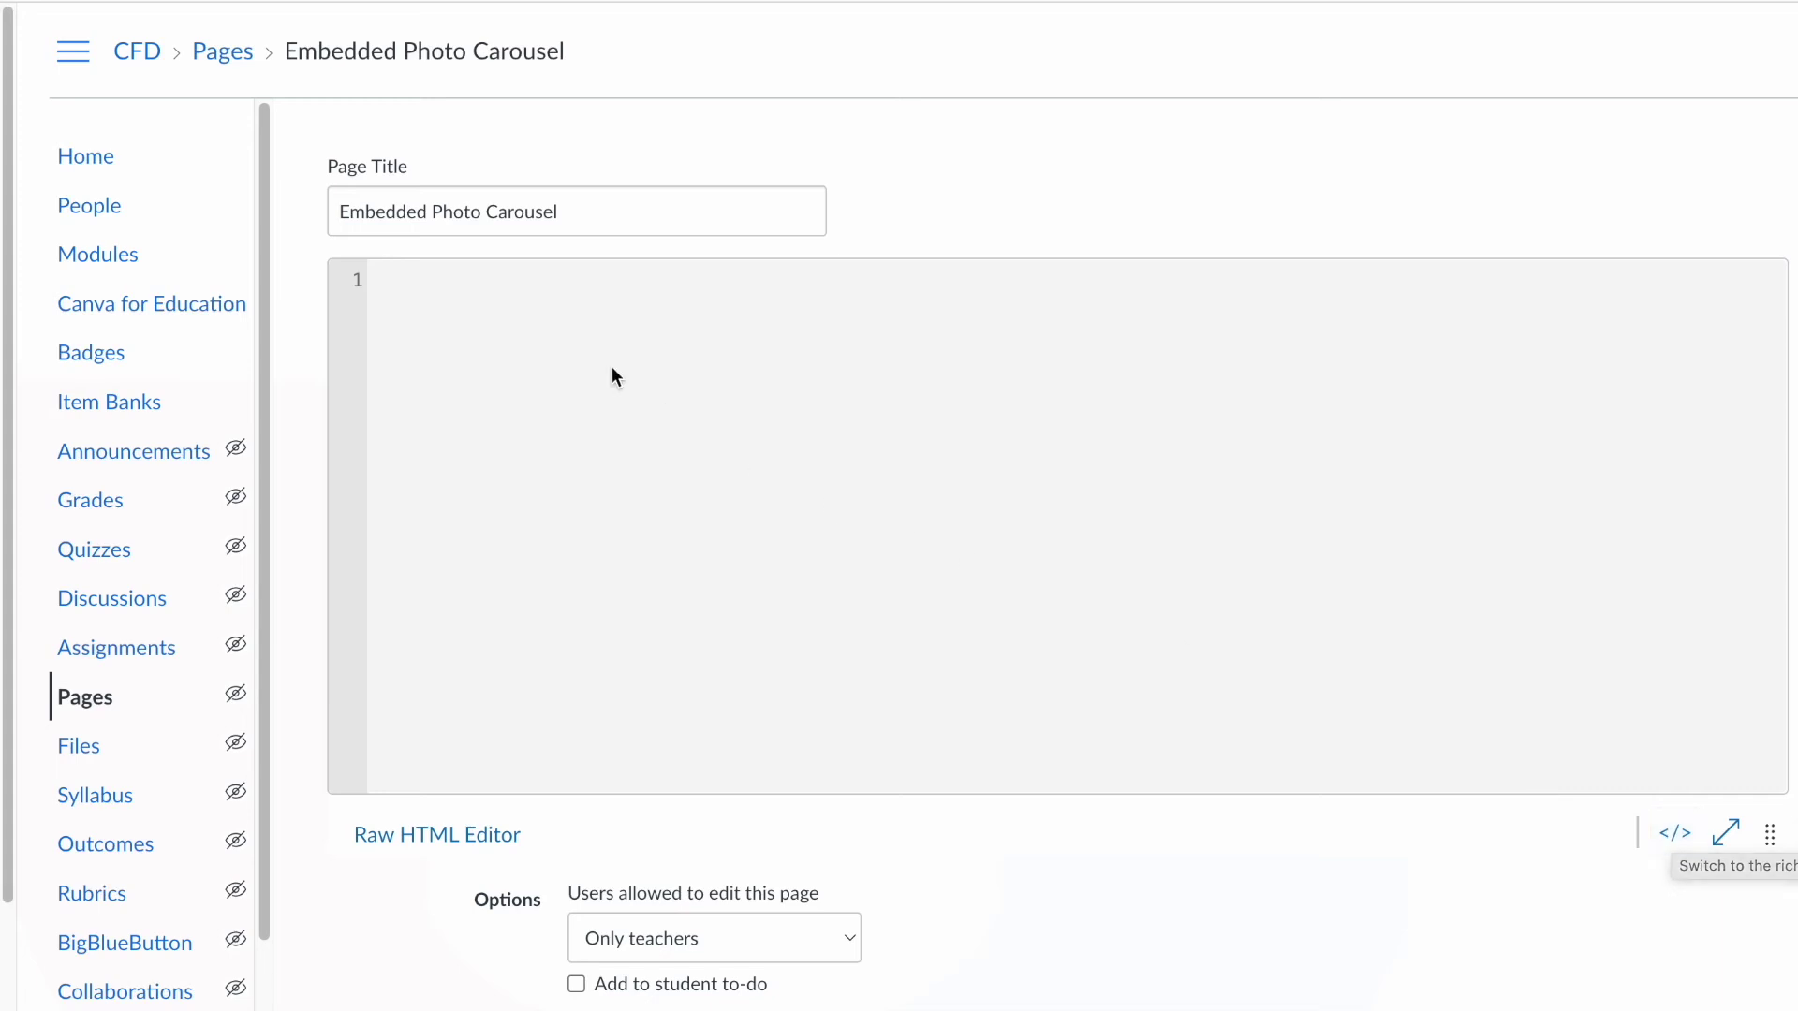
pyautogui.hotkey('ctrl', 'v')
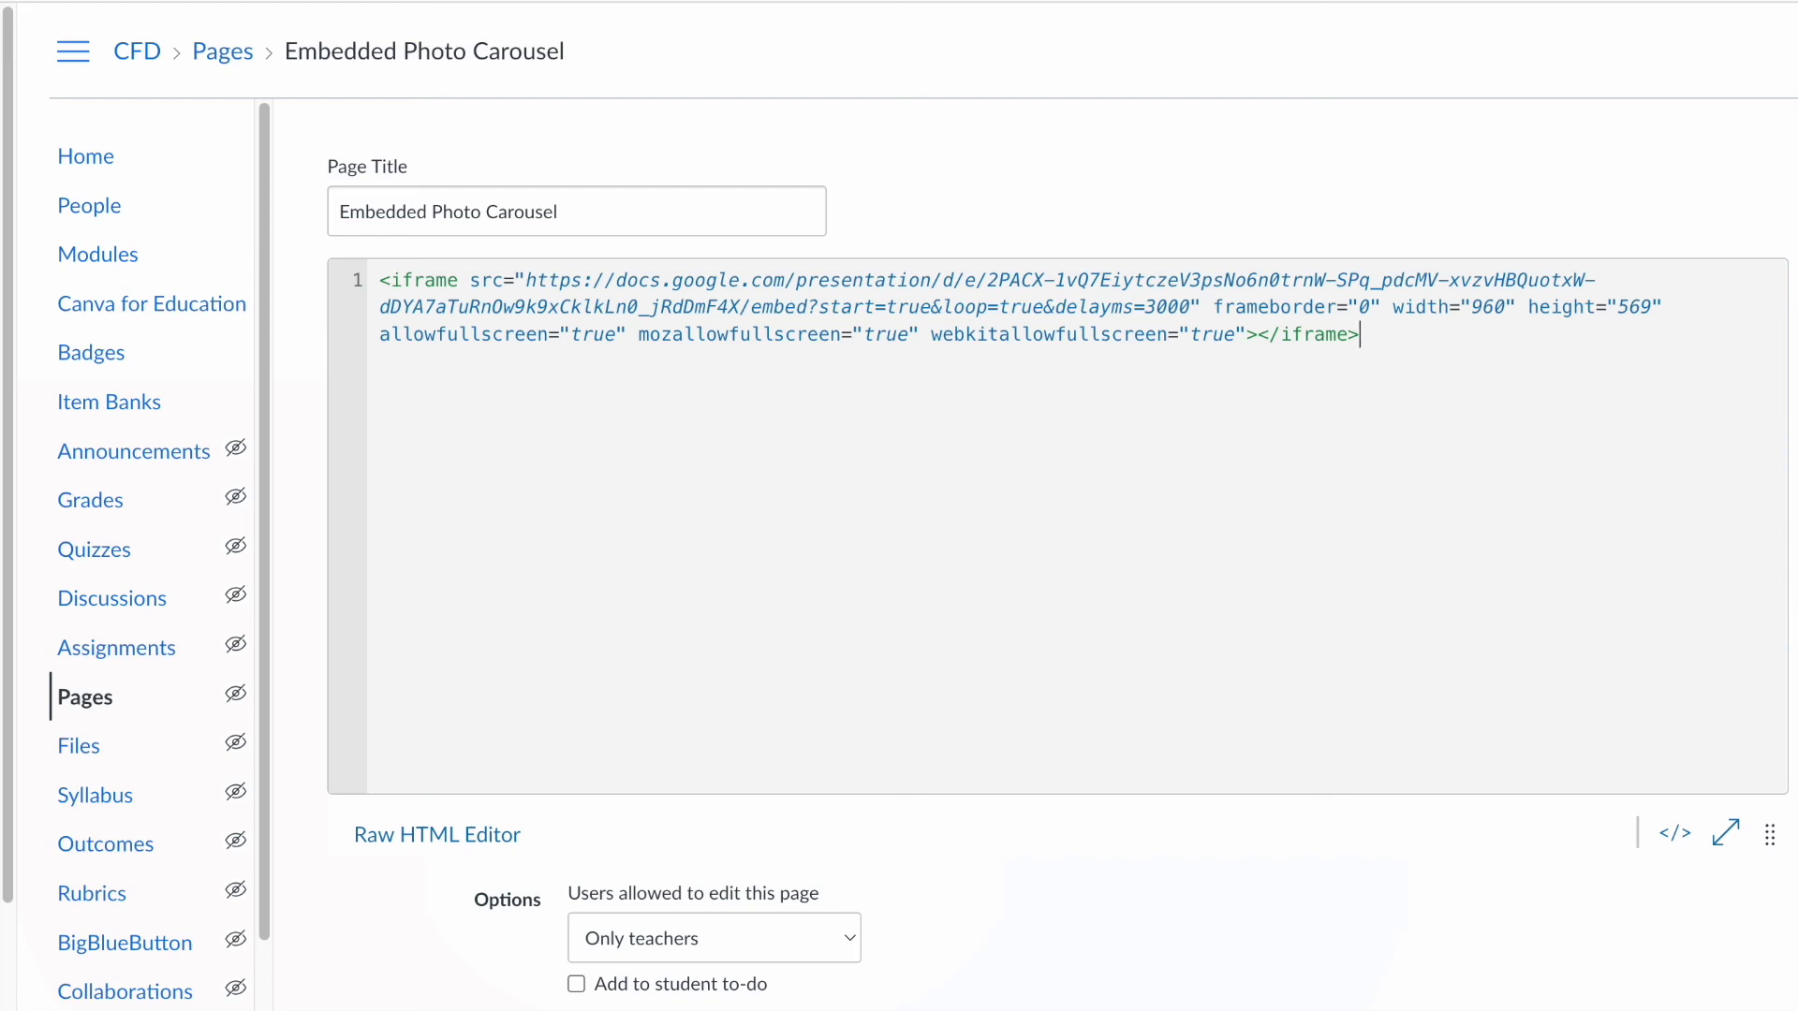
# Step: Save the page with the 960x569 Turtle Slideshow iframe embedded
pyautogui.scroll(-2, 1393, 444)
pyautogui.scroll(-1, 1655, 726)
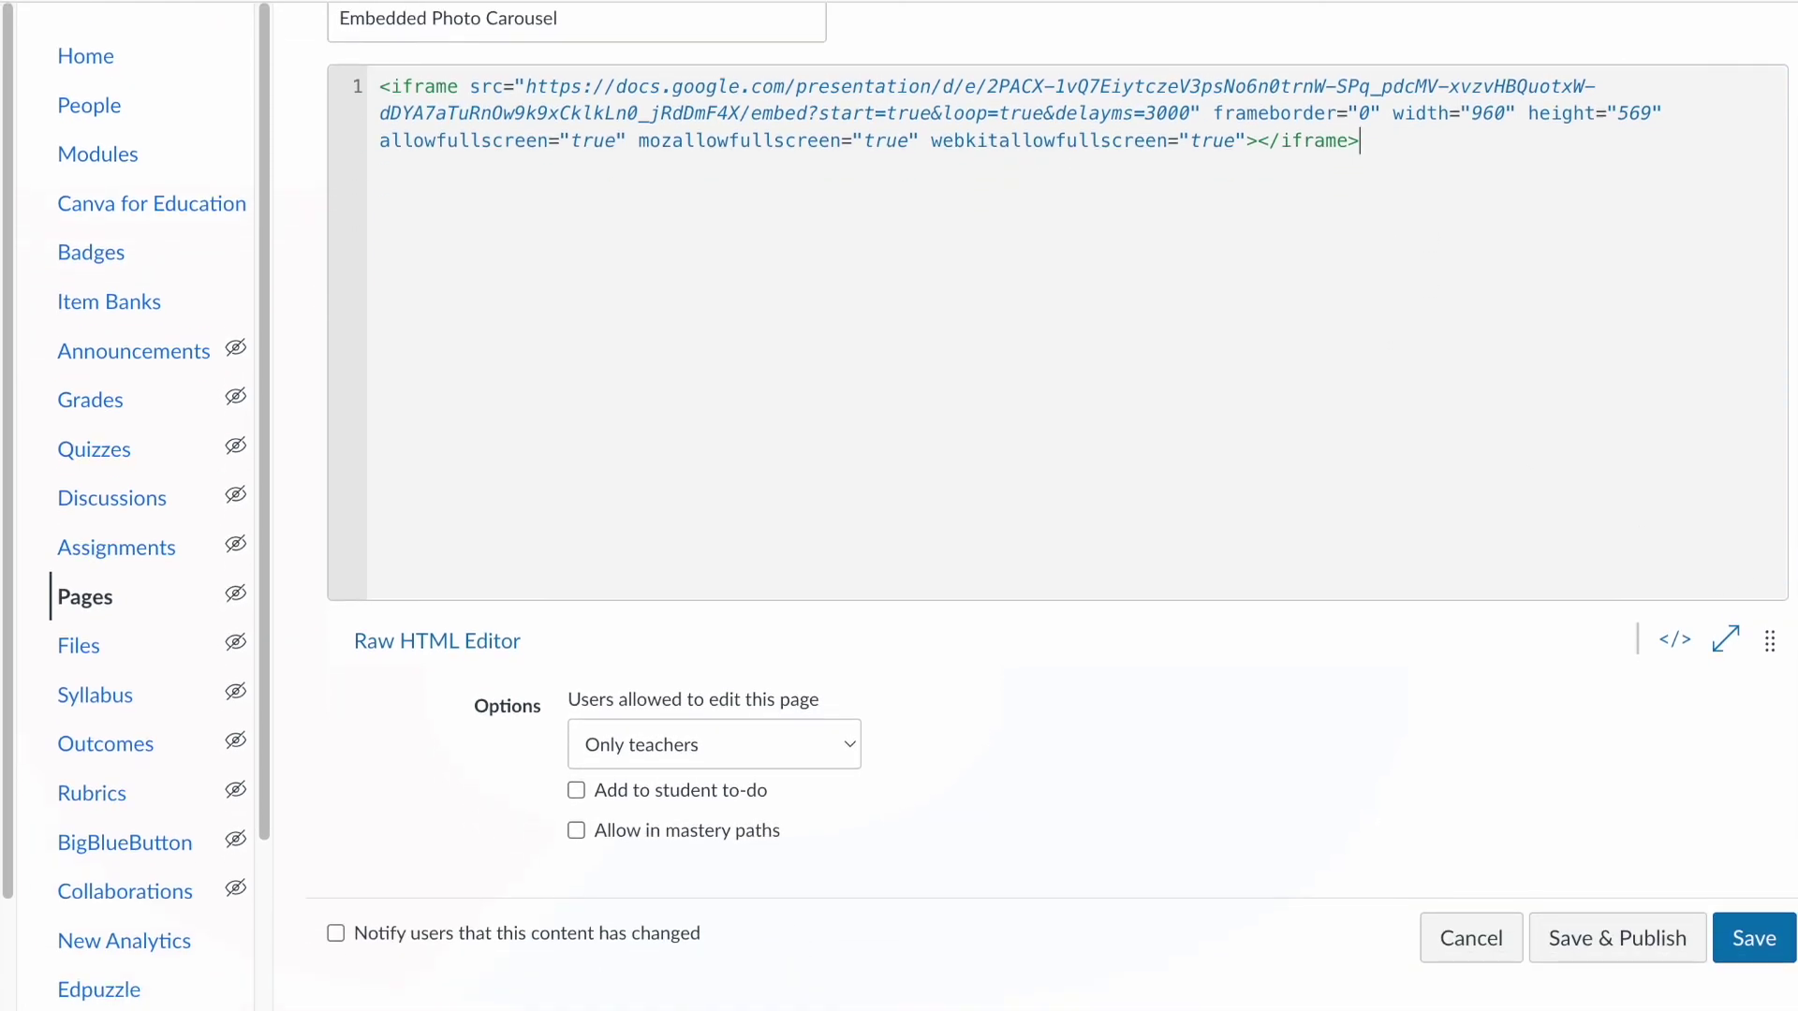
pyautogui.click(1761, 943)
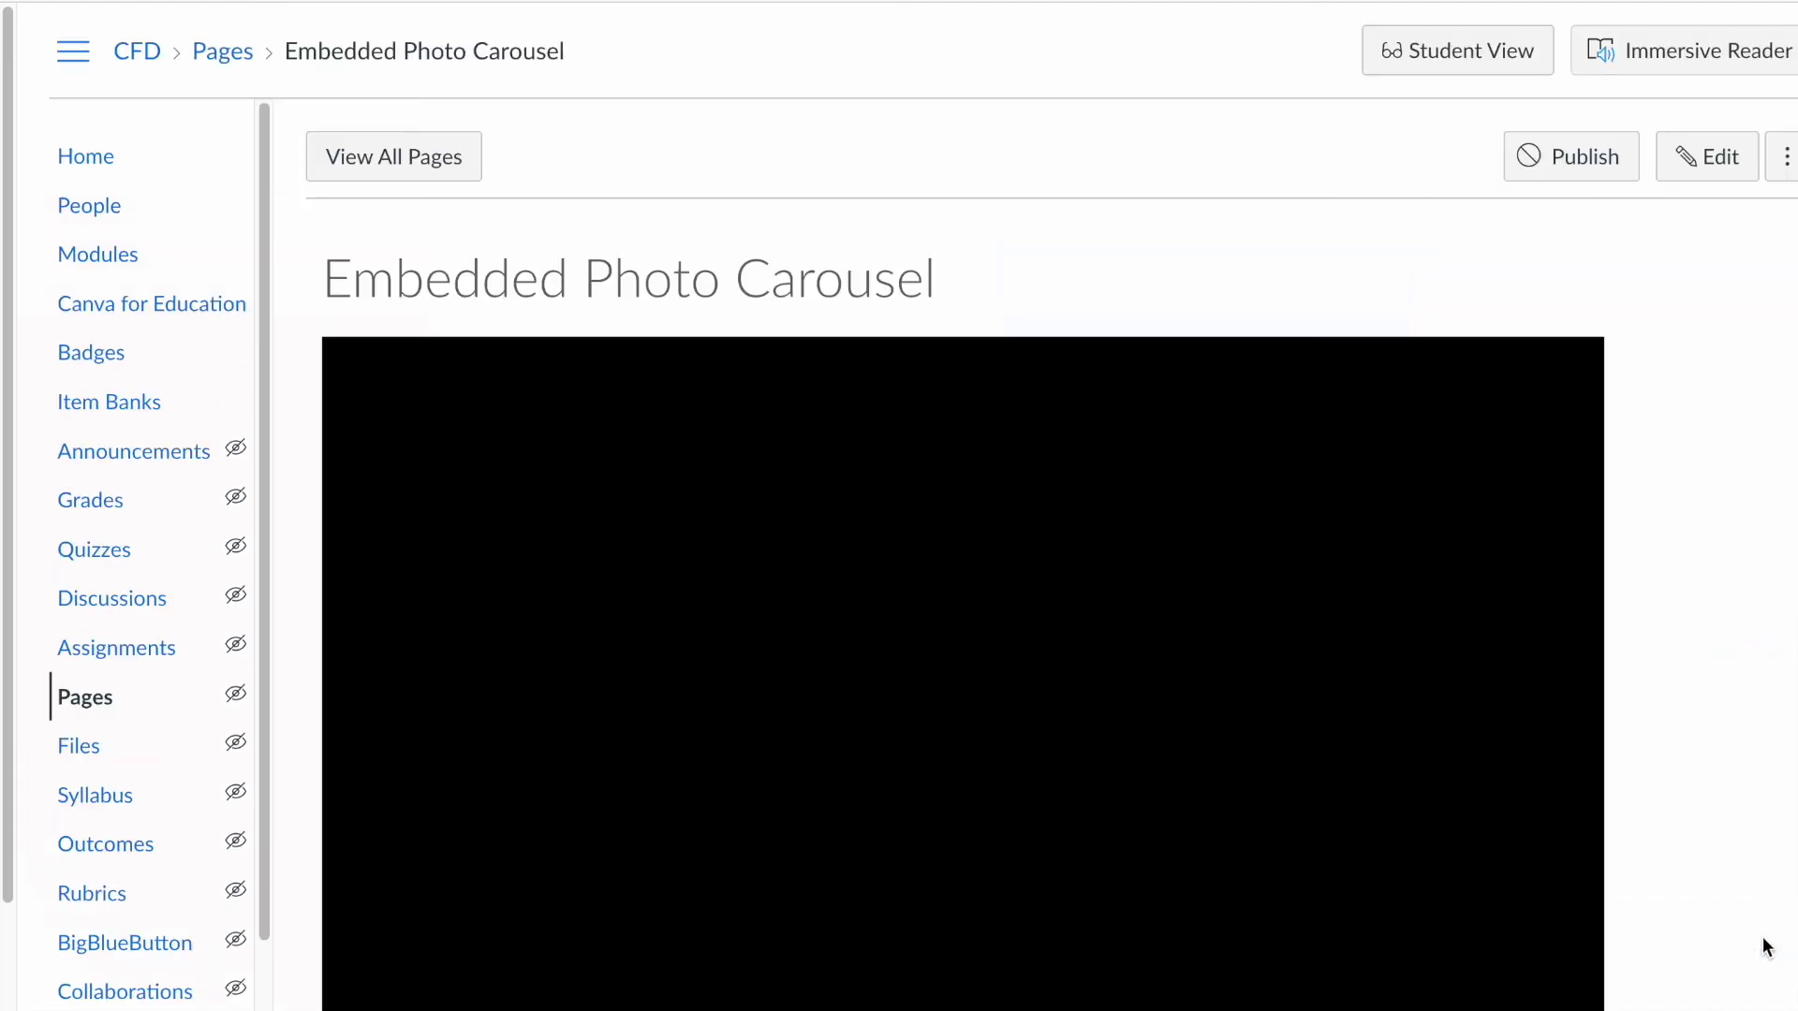
# Step: Scroll the saved page to view the embedded turtle slideshow
pyautogui.scroll(-2, 1704, 429)
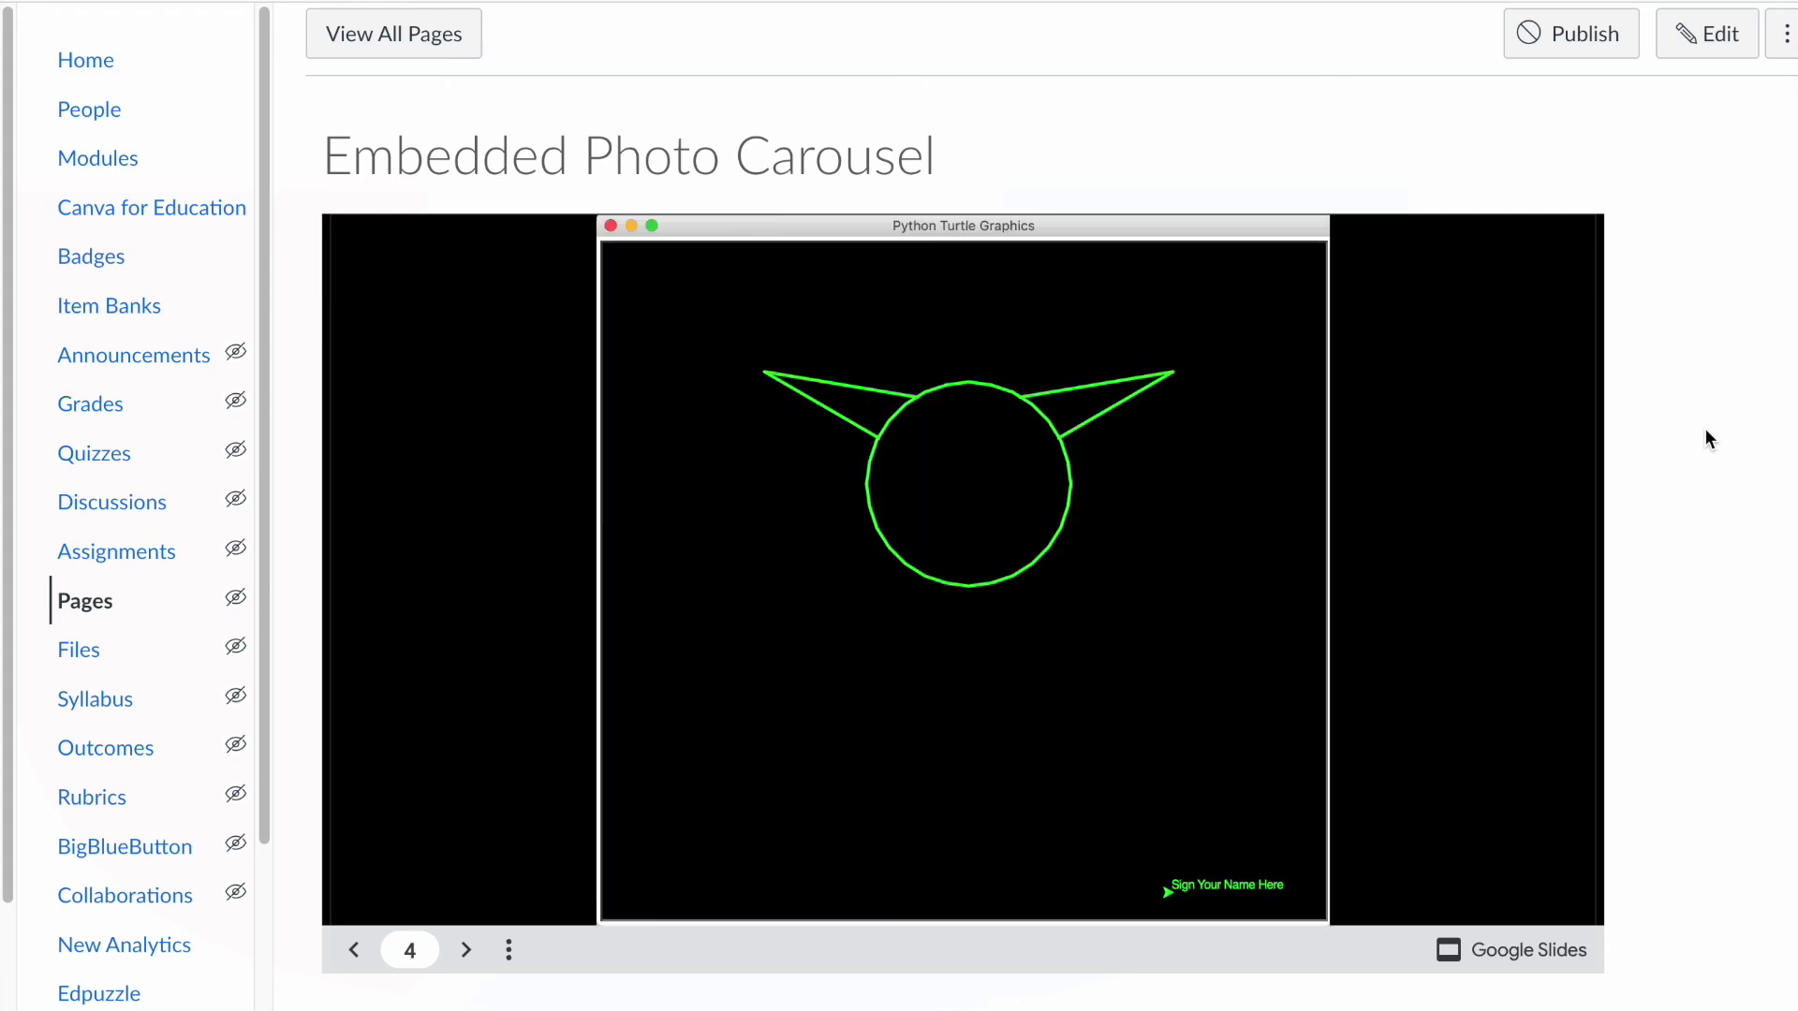
pyautogui.scroll(2, 1704, 281)
# Step: In the raw HTML, resize the carousel iframe from 960x569 to 300x200 and save the page
pyautogui.click(1716, 110)
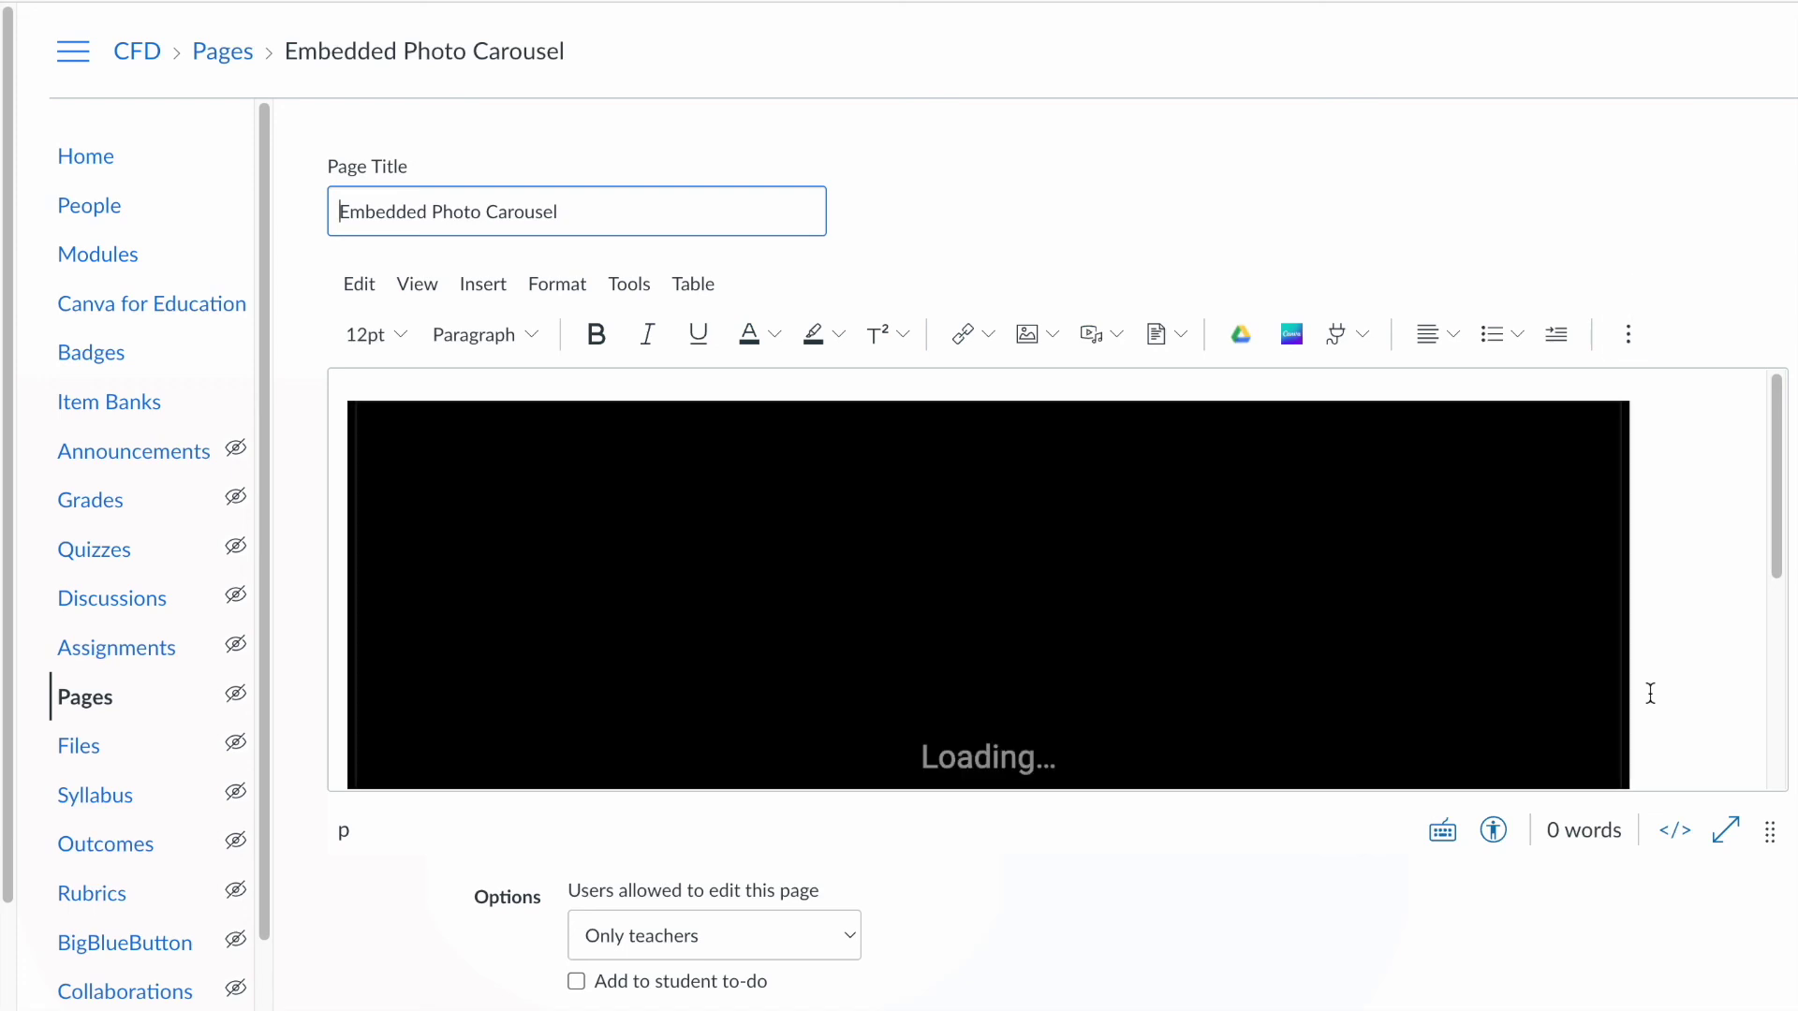
pyautogui.click(1691, 835)
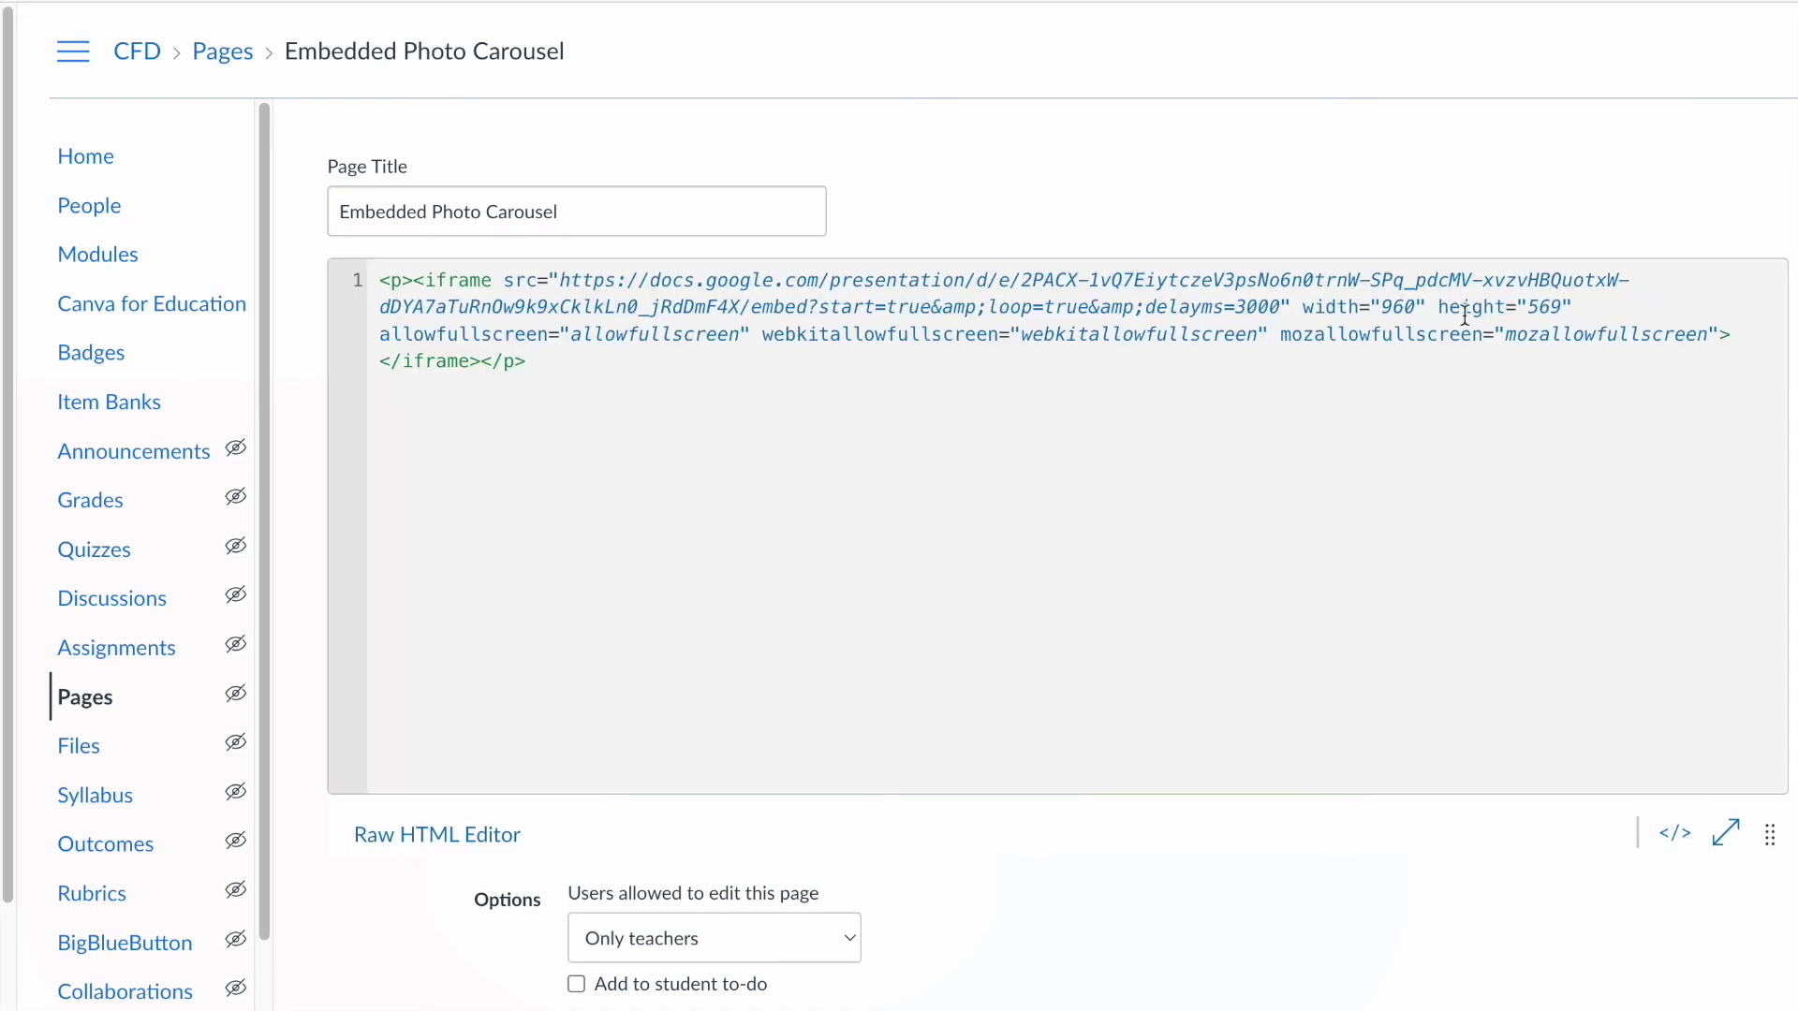
pyautogui.moveTo(1415, 310); pyautogui.dragTo(1387, 311)
pyautogui.write('300')
pyautogui.moveTo(1558, 313); pyautogui.dragTo(1530, 313)
pyautogui.write('200')
pyautogui.scroll(-2, 1058, 562)
pyautogui.click(1744, 944)
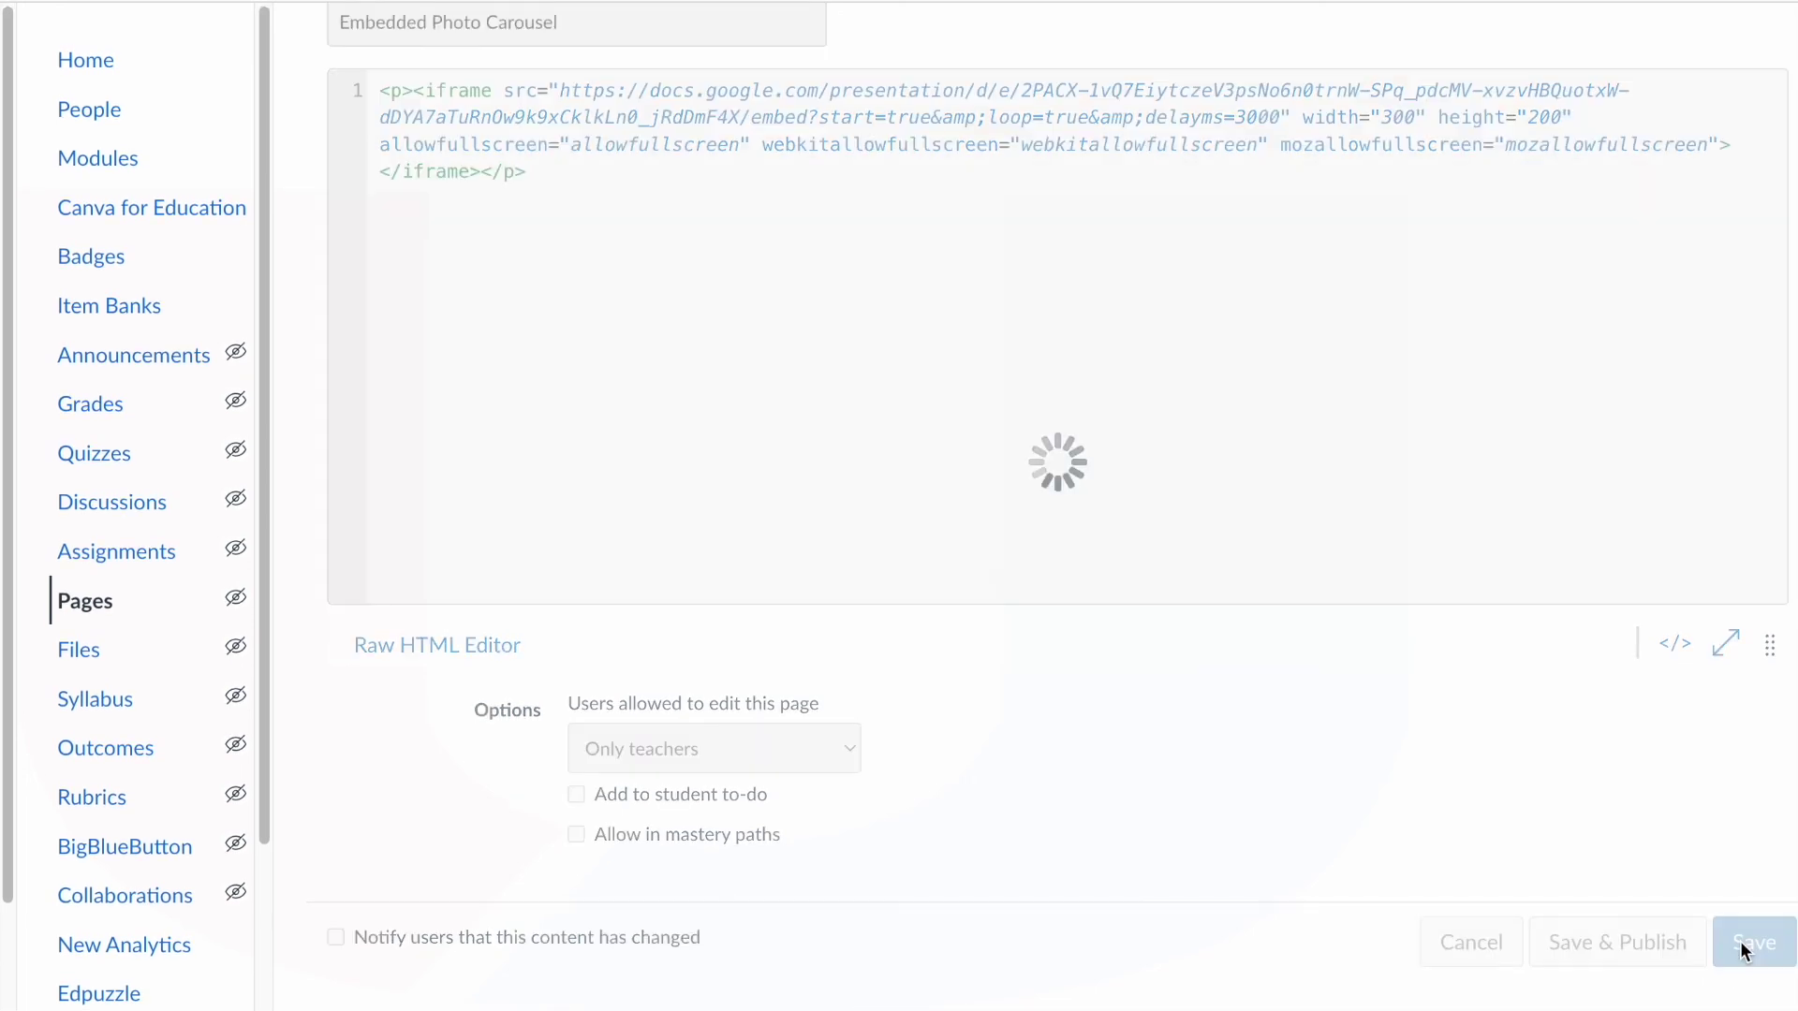